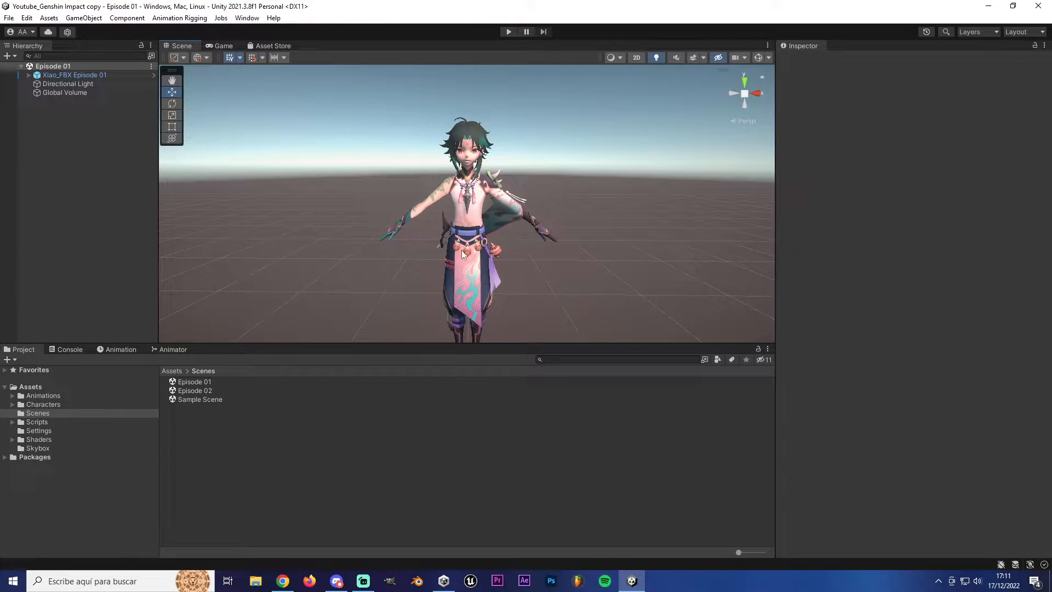
# Step: Open the Episode 02 scene and preview the Xiao character in play mode before stopping the run
pyautogui.doubleClick(207, 391)
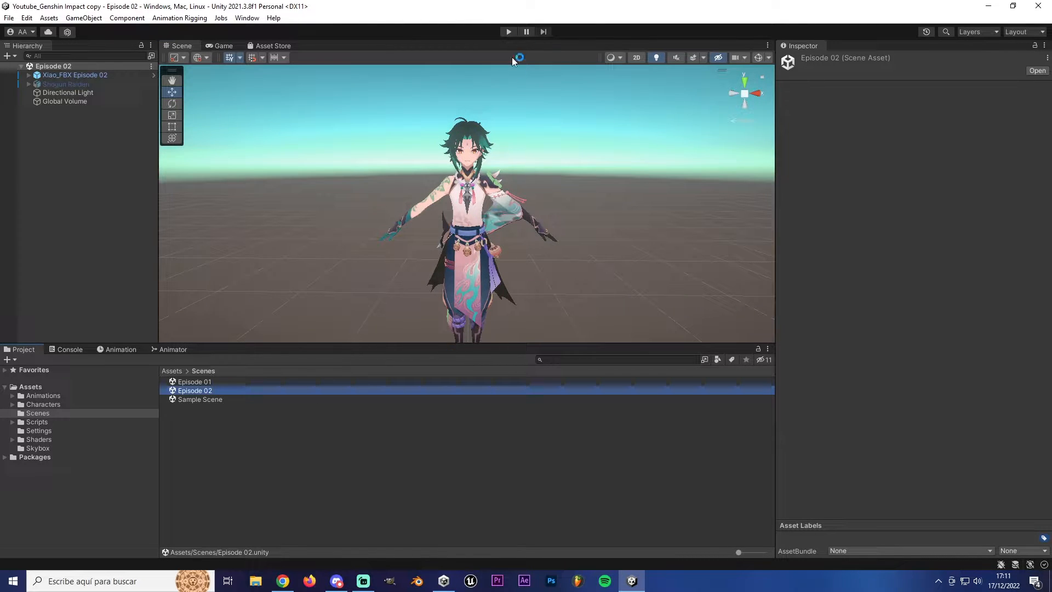
pyautogui.click(508, 31)
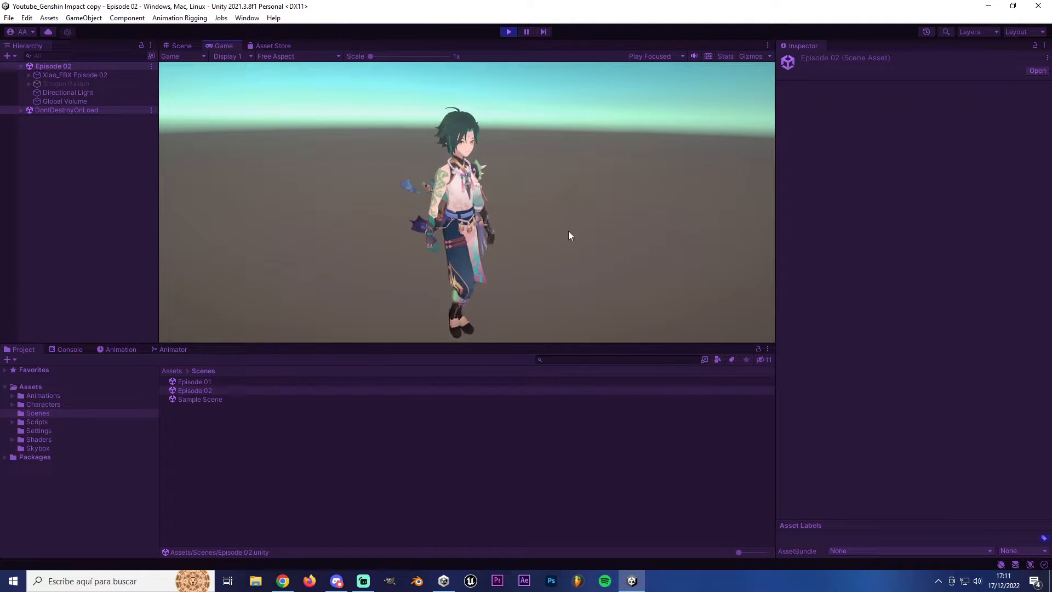
pyautogui.click(506, 32)
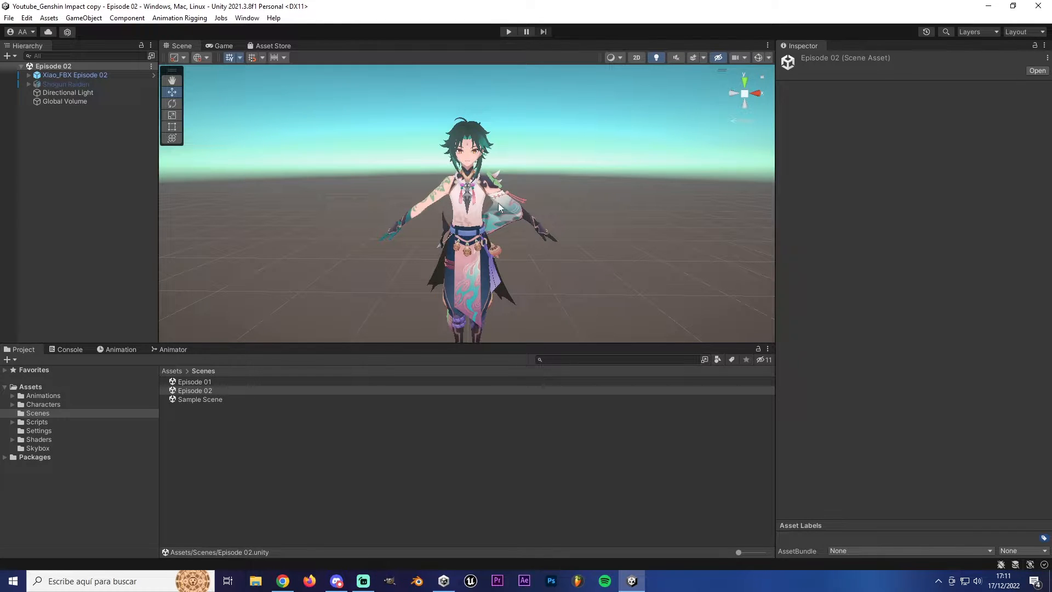
# Step: Move the Camera Rotator object out of Xiao_FBX Episode 02 to the root of the scene hierarchy
pyautogui.keyDown('alt'); pyautogui.moveTo(478, 186); pyautogui.dragTo(474, 137); pyautogui.keyUp('alt')
pyautogui.press('w')
pyautogui.moveTo(474, 136); pyautogui.dragTo(481, 163, button='right')
pyautogui.press('s')
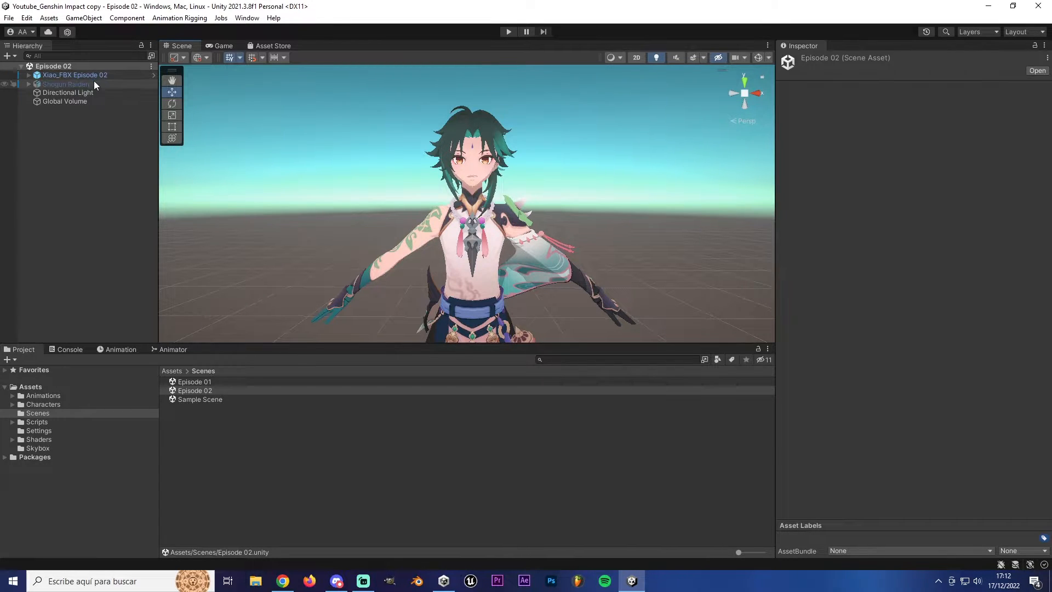
pyautogui.click(28, 75)
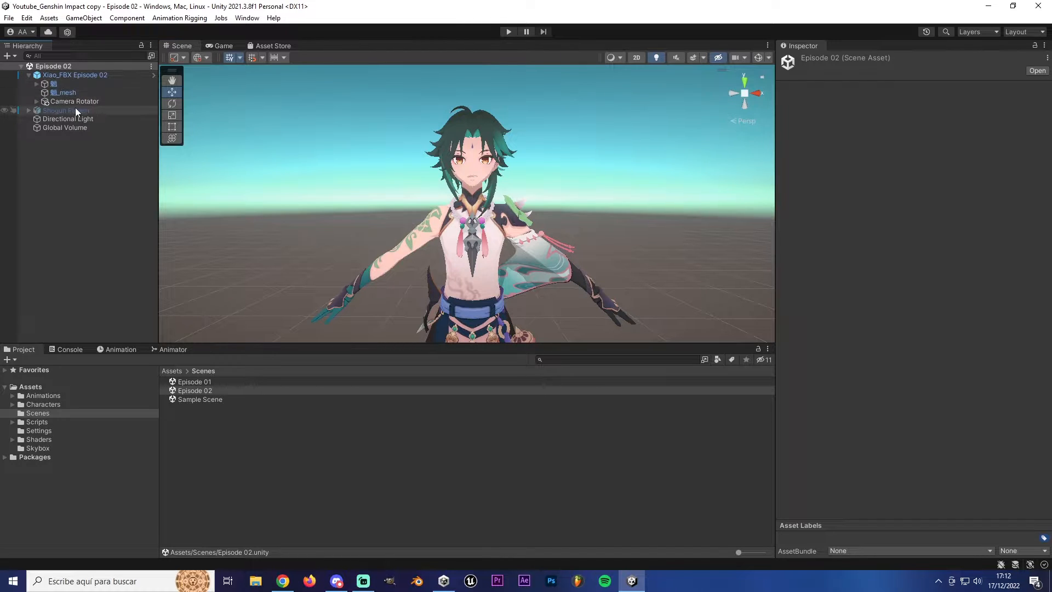
pyautogui.moveTo(74, 102); pyautogui.dragTo(66, 138)
pyautogui.click(29, 75)
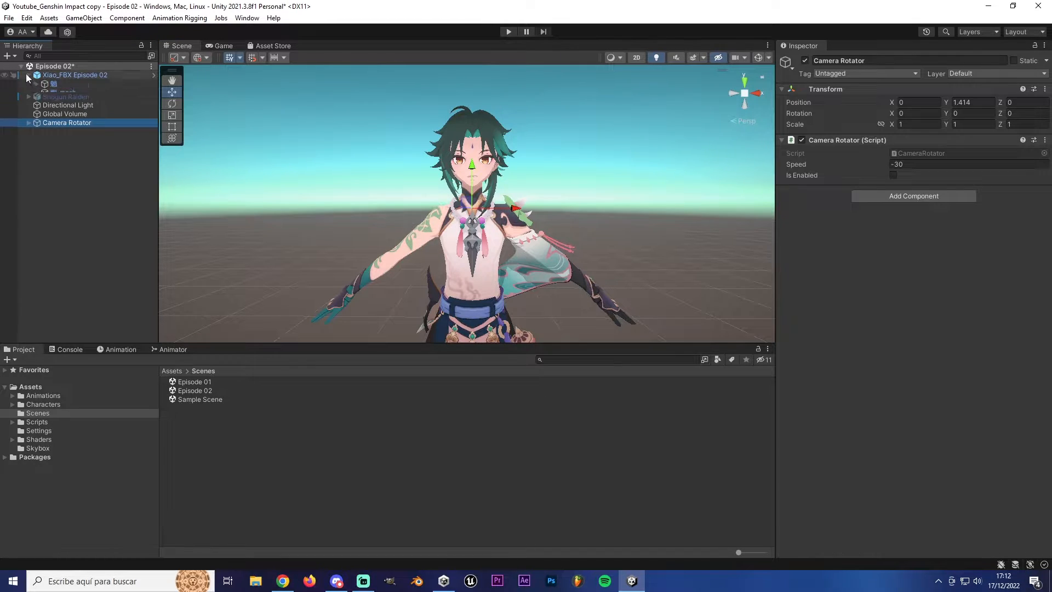
# Step: Activate the Shogun Raiden character and deactivate Xiao_FBX Episode 02
pyautogui.click(59, 82)
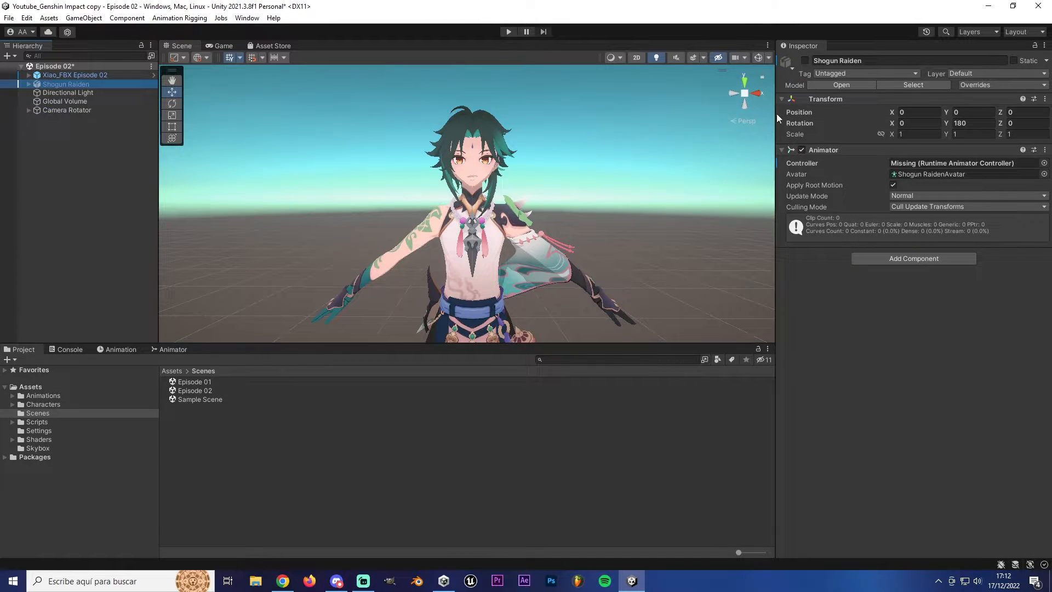
pyautogui.click(805, 60)
pyautogui.click(101, 75)
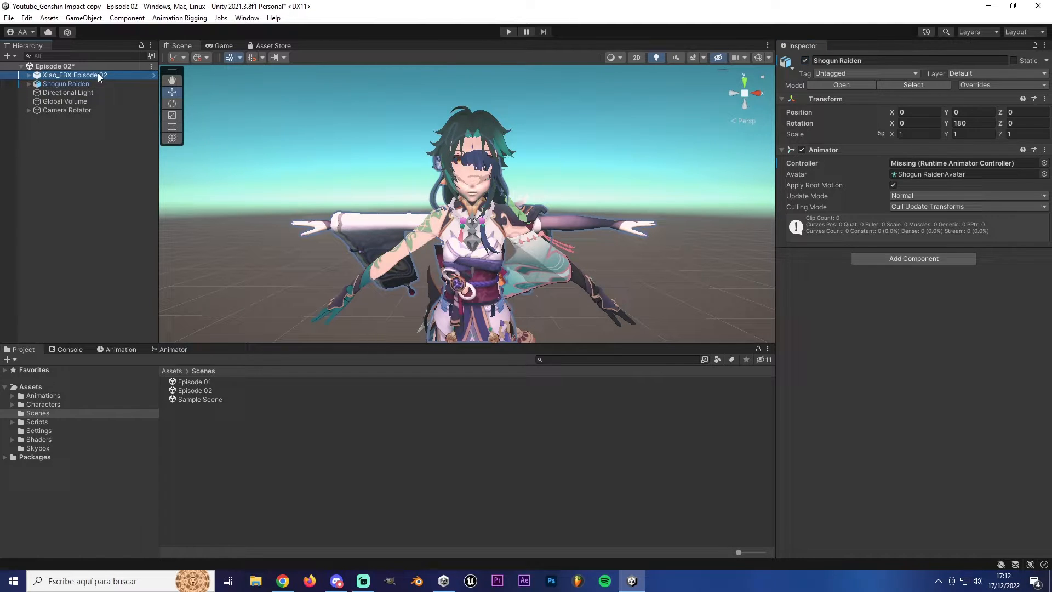
pyautogui.click(805, 61)
pyautogui.moveTo(443, 225); pyautogui.dragTo(468, 256, button='right')
pyautogui.press('s')
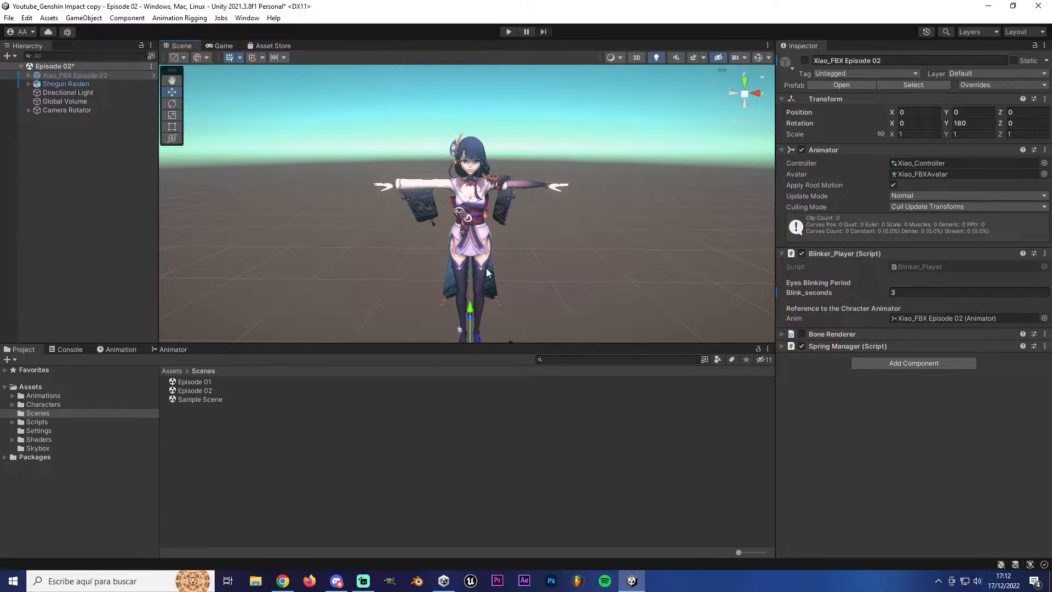
pyautogui.moveTo(348, 259); pyautogui.dragTo(363, 287, button='right')
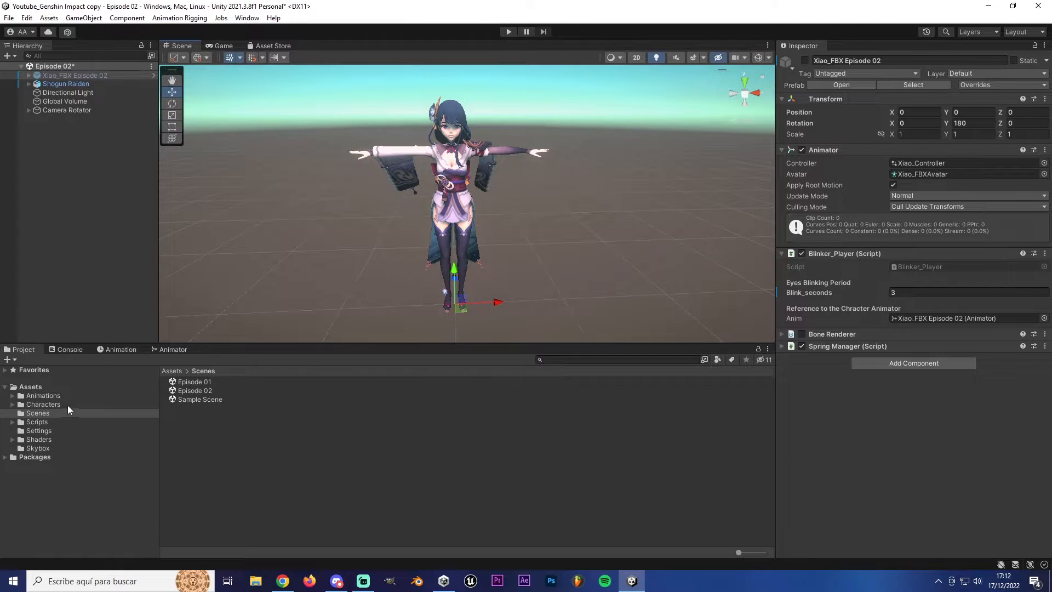
# Step: Browse the Characters assets to the Shogun Raiden Materials folder to examine her materials
pyautogui.click(44, 405)
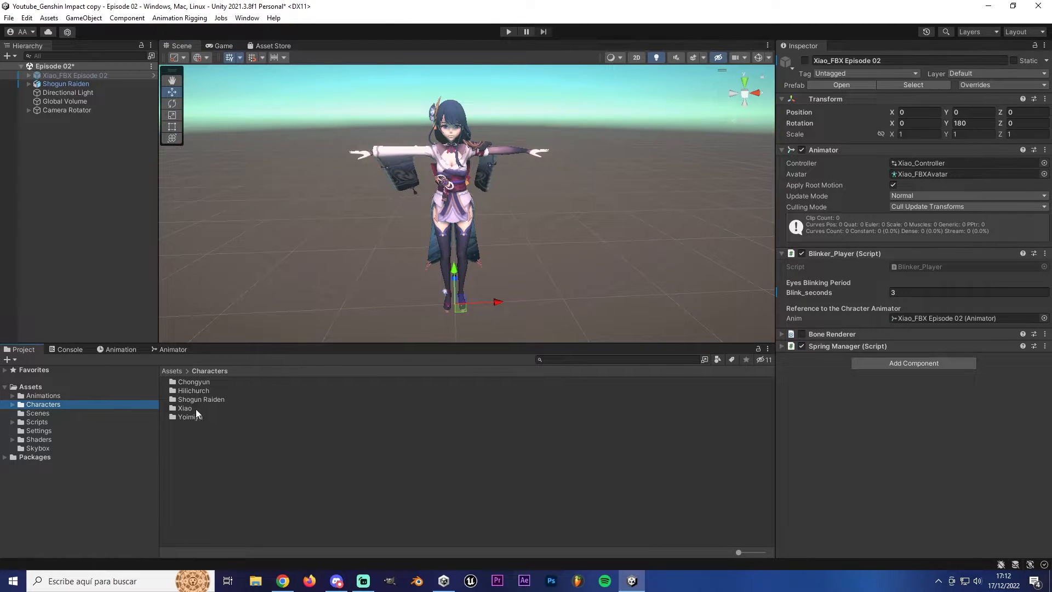
pyautogui.doubleClick(189, 400)
pyautogui.doubleClick(195, 382)
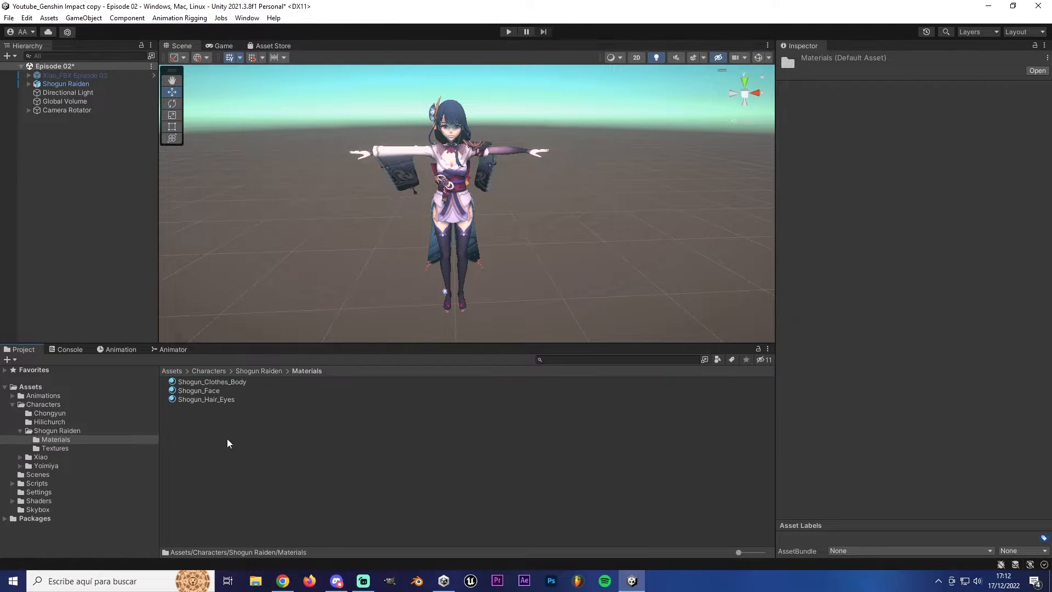
pyautogui.moveTo(501, 323); pyautogui.dragTo(545, 266, button='right')
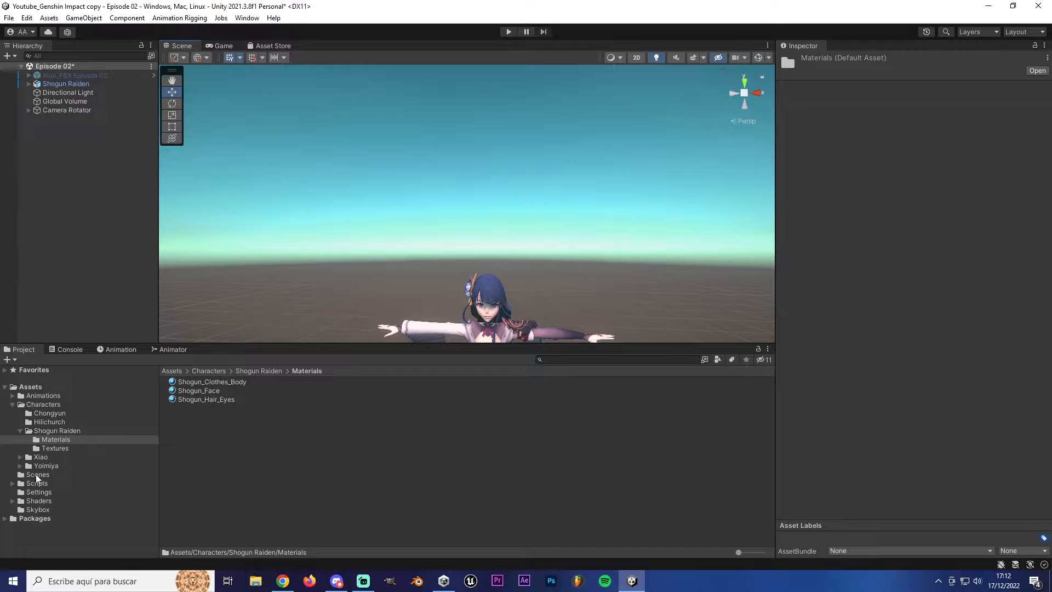
# Step: Open the Episode 01 scene without saving the changes to Episode 02, and examine its sky
pyautogui.click(39, 500)
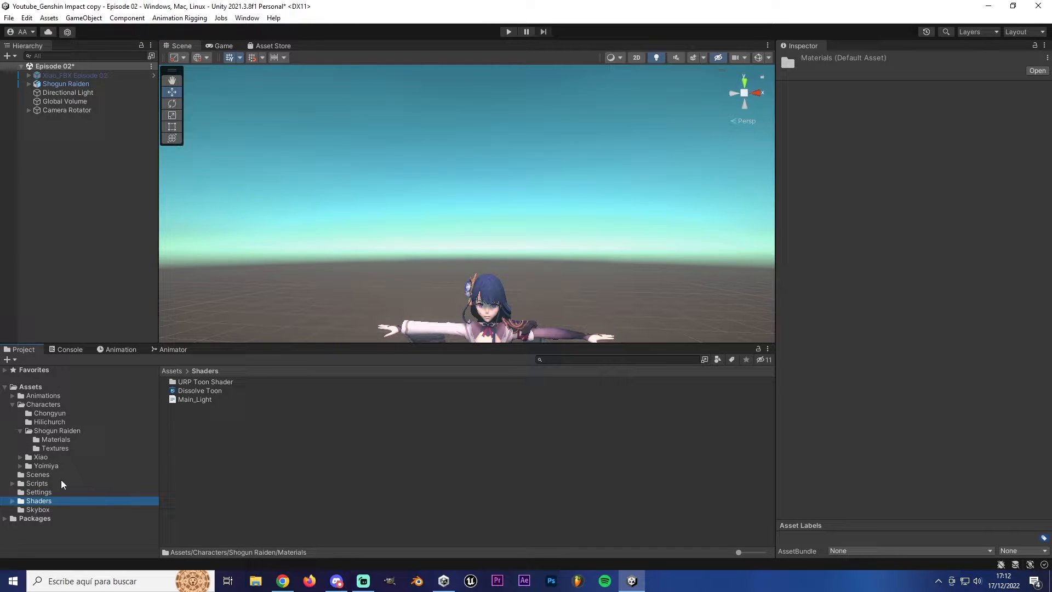
pyautogui.click(44, 475)
pyautogui.click(197, 383)
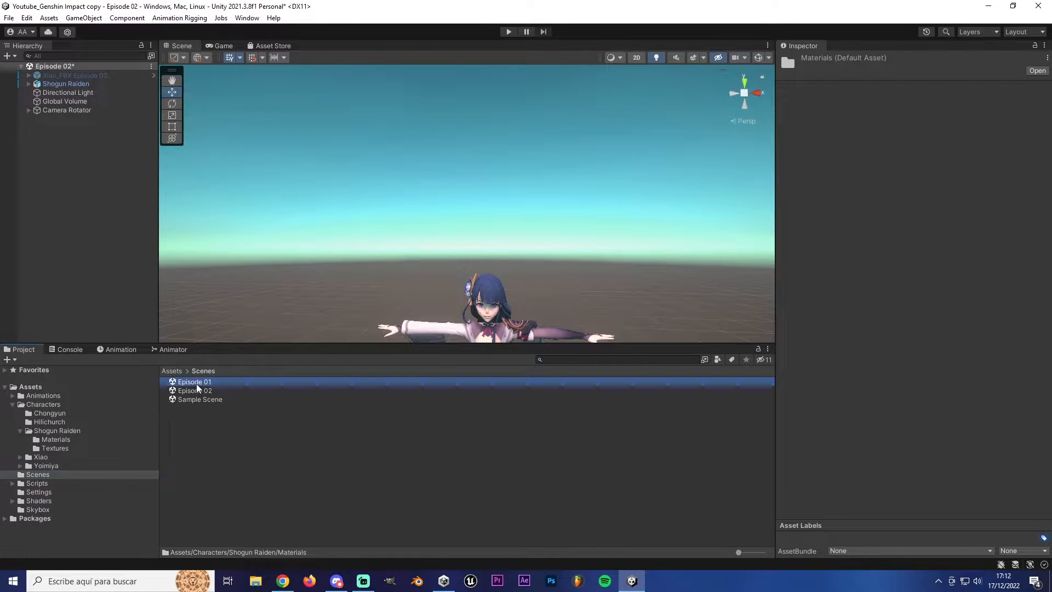
pyautogui.doubleClick(198, 383)
pyautogui.click(558, 311)
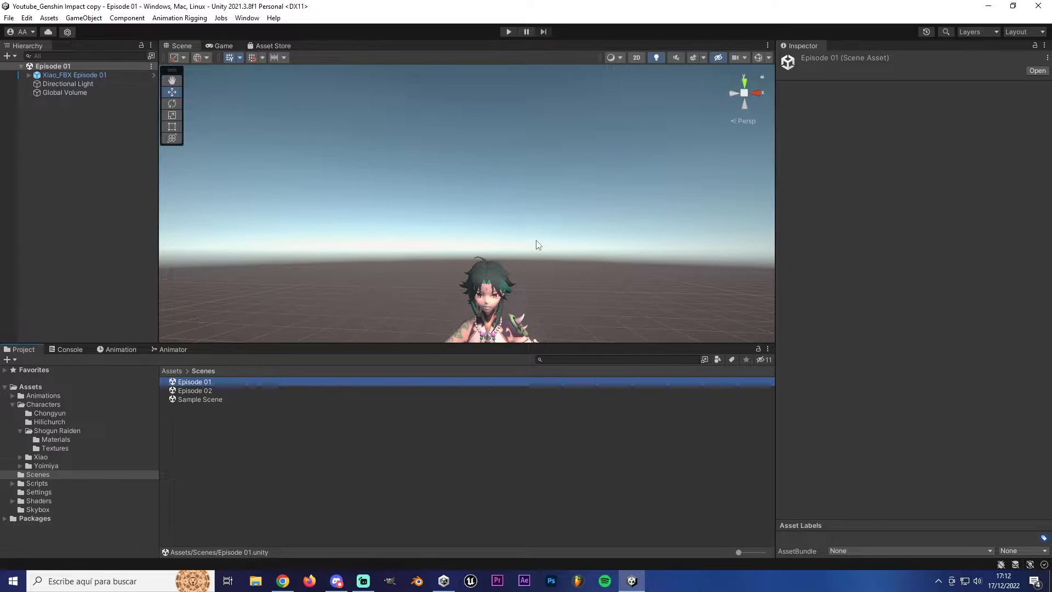
pyautogui.moveTo(535, 241); pyautogui.dragTo(505, 202, button='right')
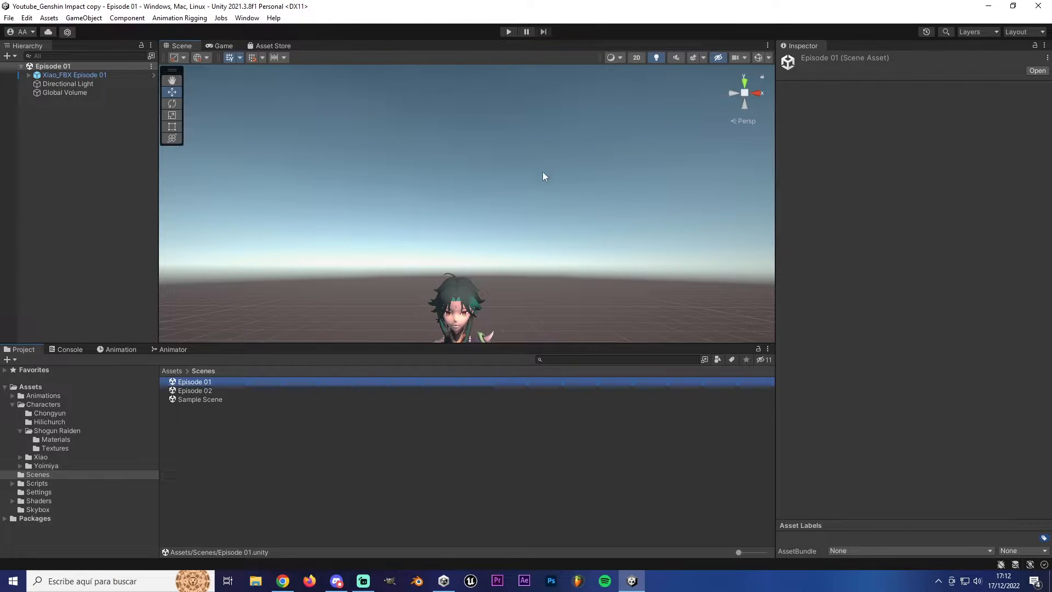
# Step: Reopen the Episode 02 scene and open the Skybox asset folder
pyautogui.doubleClick(206, 392)
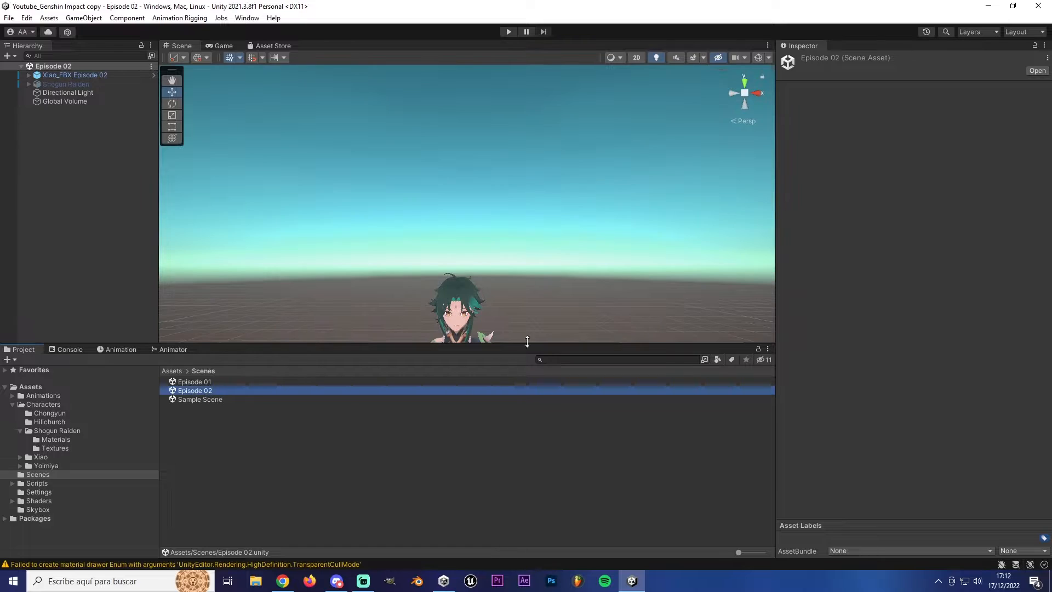
pyautogui.moveTo(556, 228); pyautogui.dragTo(563, 228, button='right')
pyautogui.moveTo(522, 182); pyautogui.dragTo(522, 239, button='right')
pyautogui.click(36, 510)
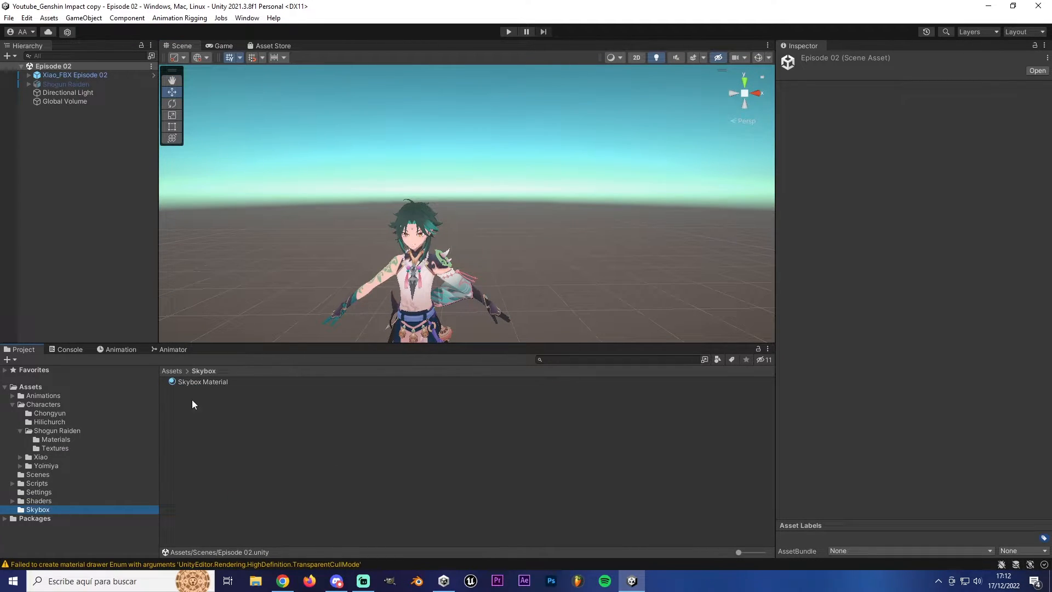
pyautogui.rightClick(214, 450)
pyautogui.moveTo(246, 166)
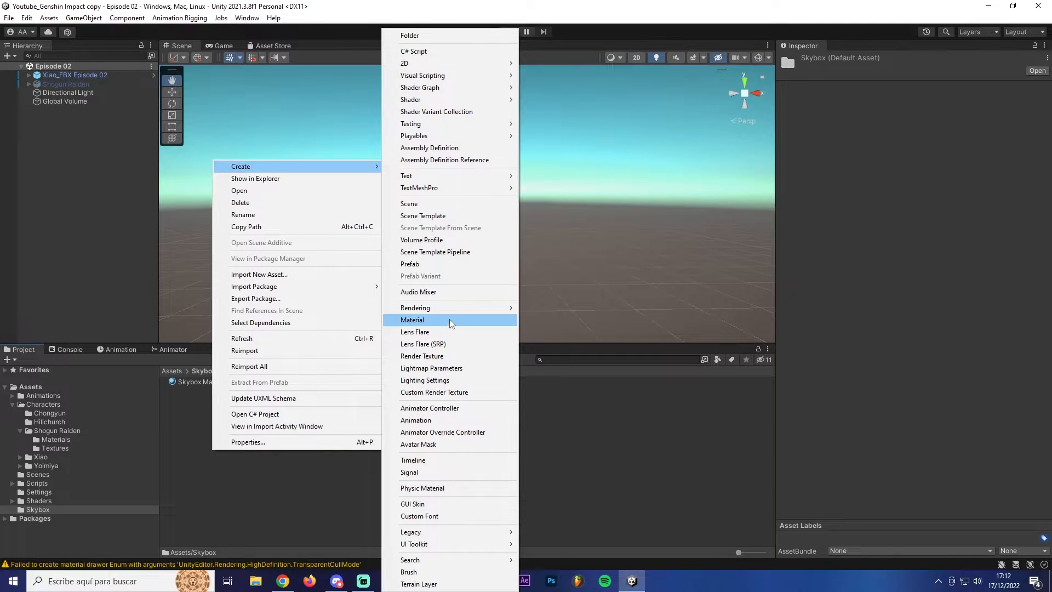
pyautogui.click(229, 455)
# Step: Set the shader of the Skybox Material to Skybox/Procedural
pyautogui.click(218, 379)
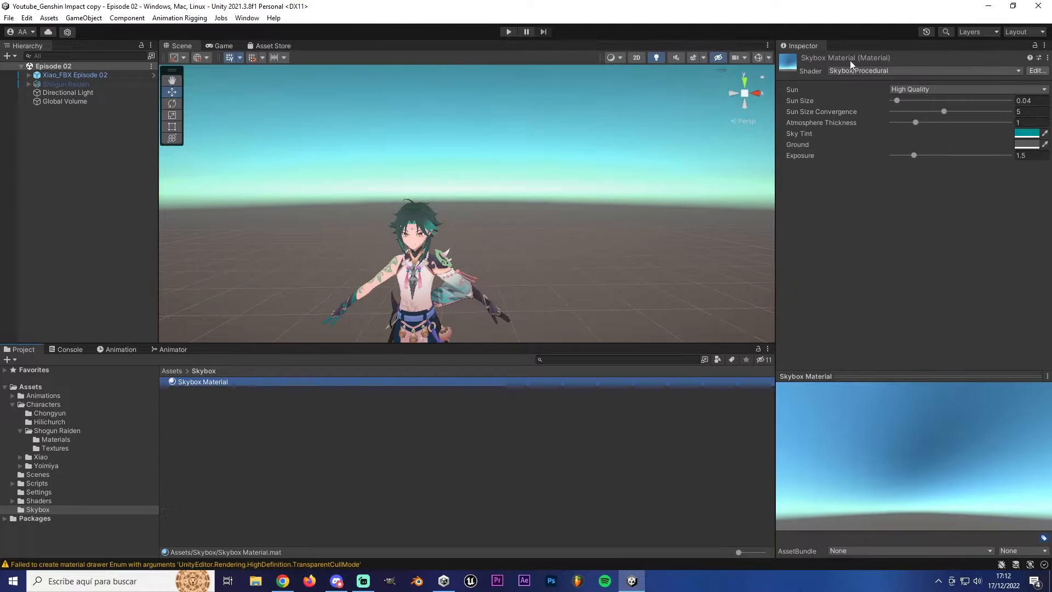
pyautogui.click(858, 71)
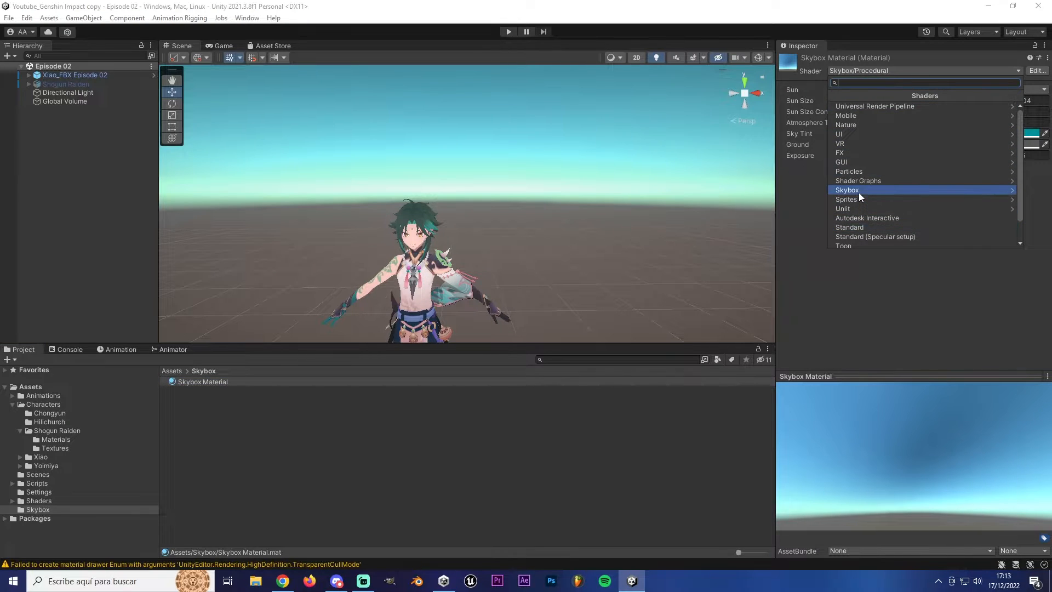
pyautogui.click(859, 192)
pyautogui.click(869, 136)
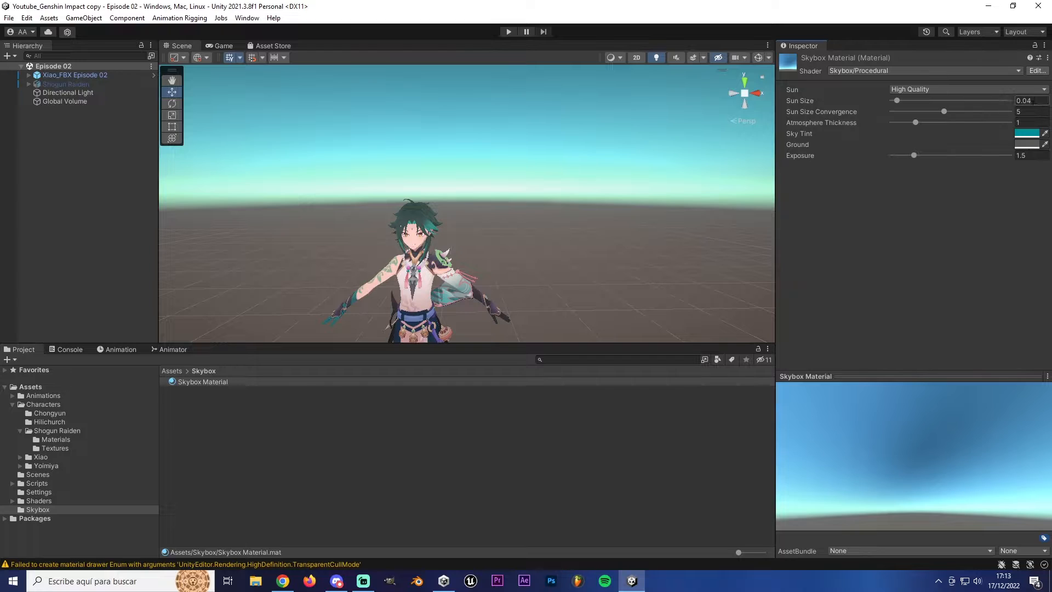
# Step: Check the Sky Tint and Ground colours of the Skybox Material
pyautogui.click(1024, 134)
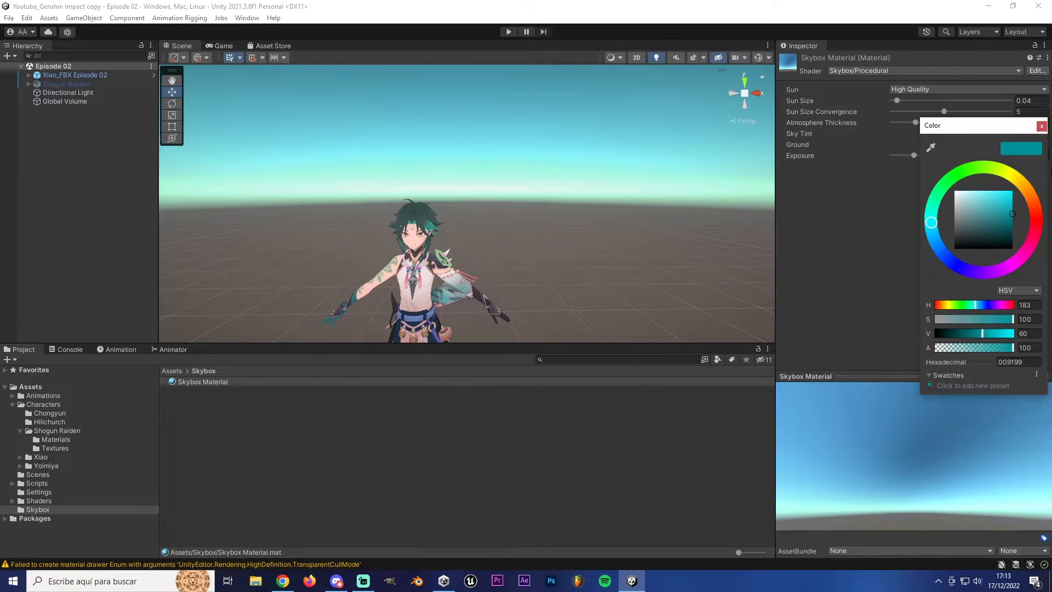
pyautogui.click(1041, 125)
pyautogui.click(1032, 145)
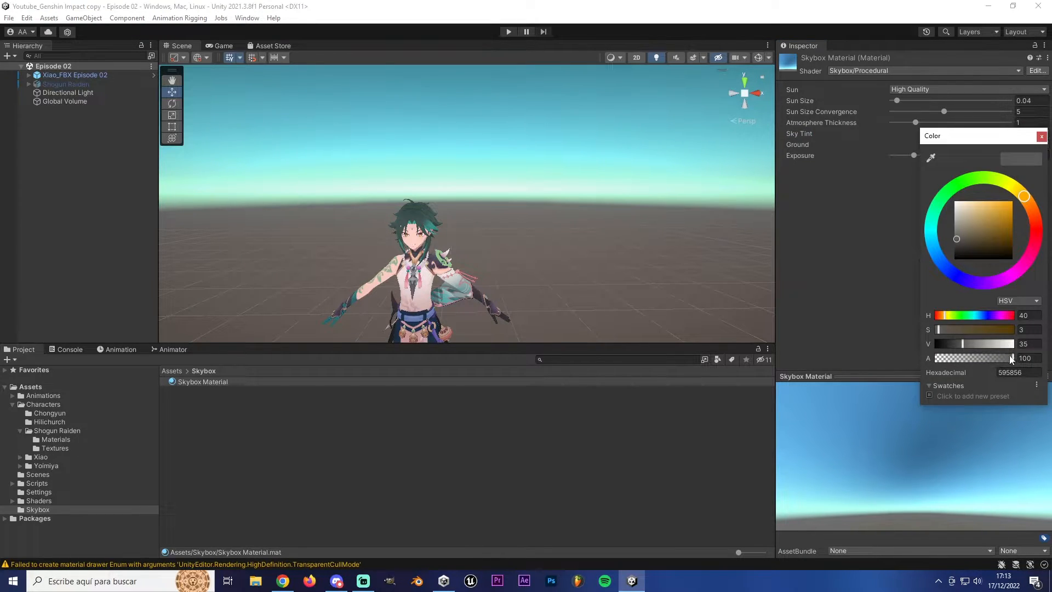
pyautogui.click(1041, 135)
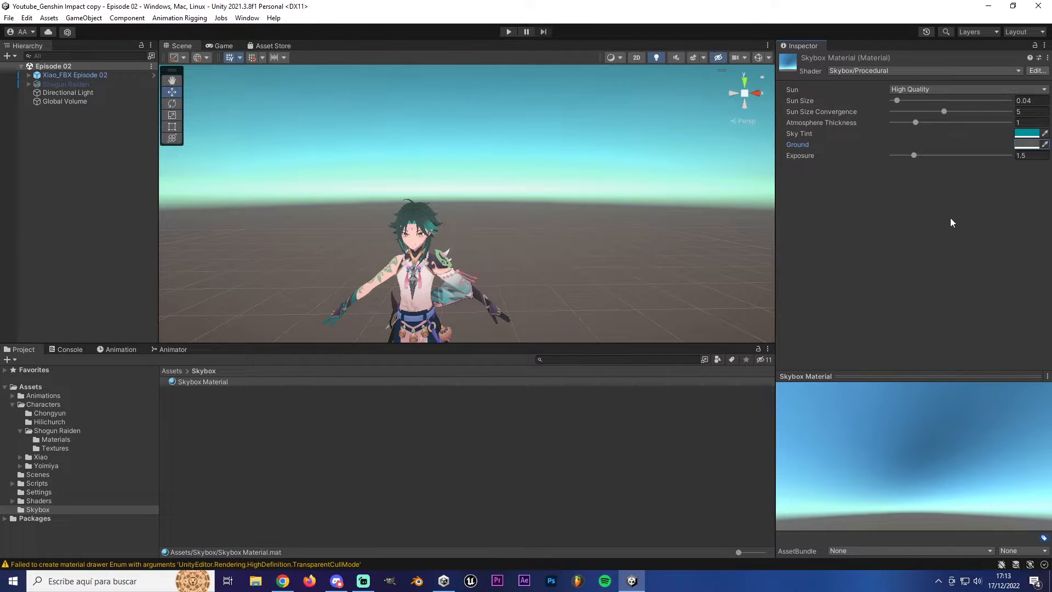
# Step: Switch to Chrome and look through the free skybox packages on the Unity Asset Store
pyautogui.click(283, 580)
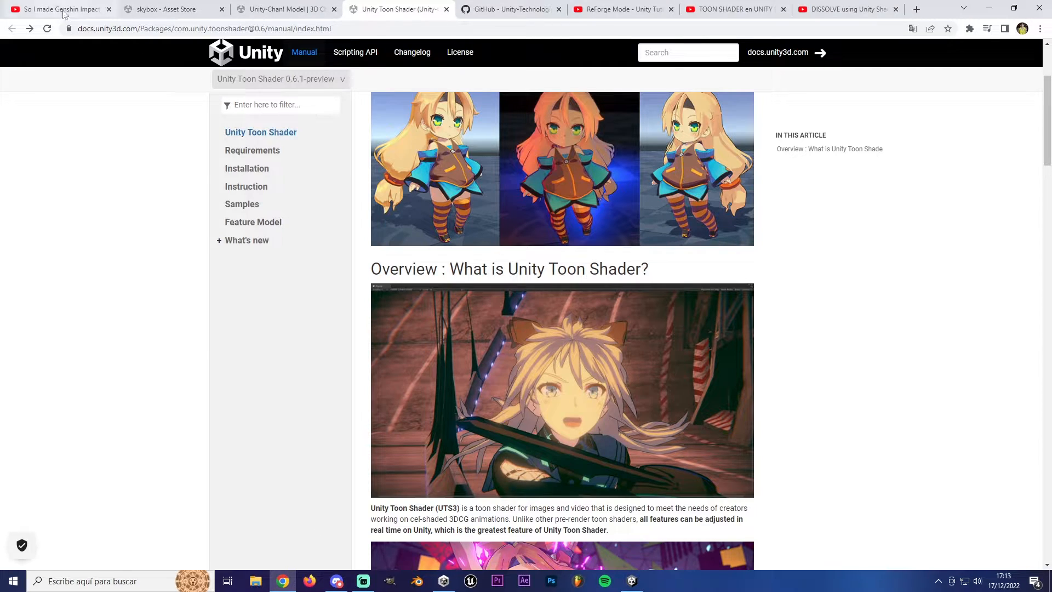
pyautogui.click(160, 5)
pyautogui.scroll(-1, 371, 336)
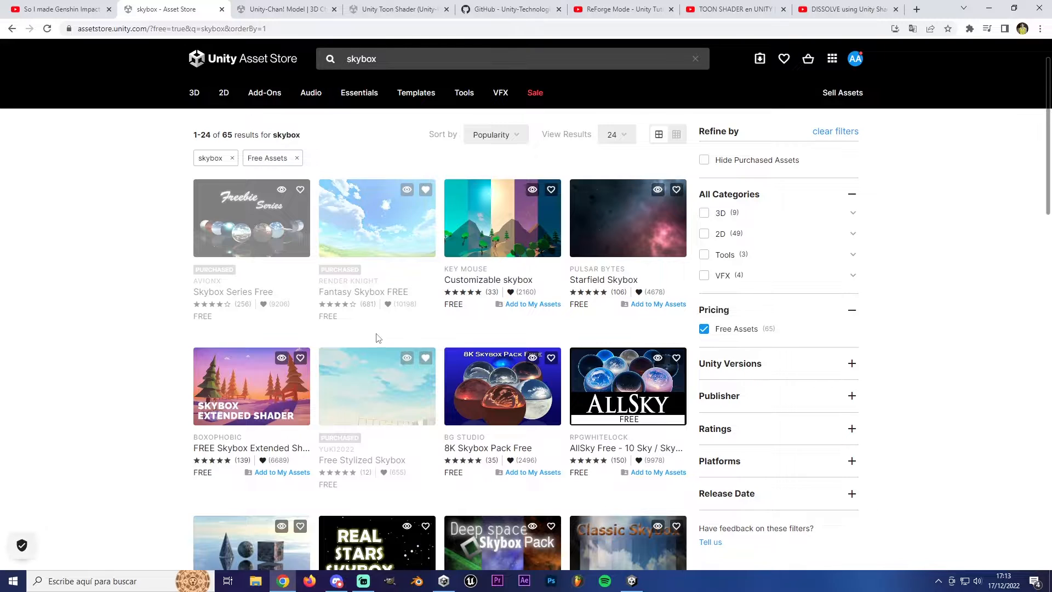
pyautogui.scroll(-1, 301, 241)
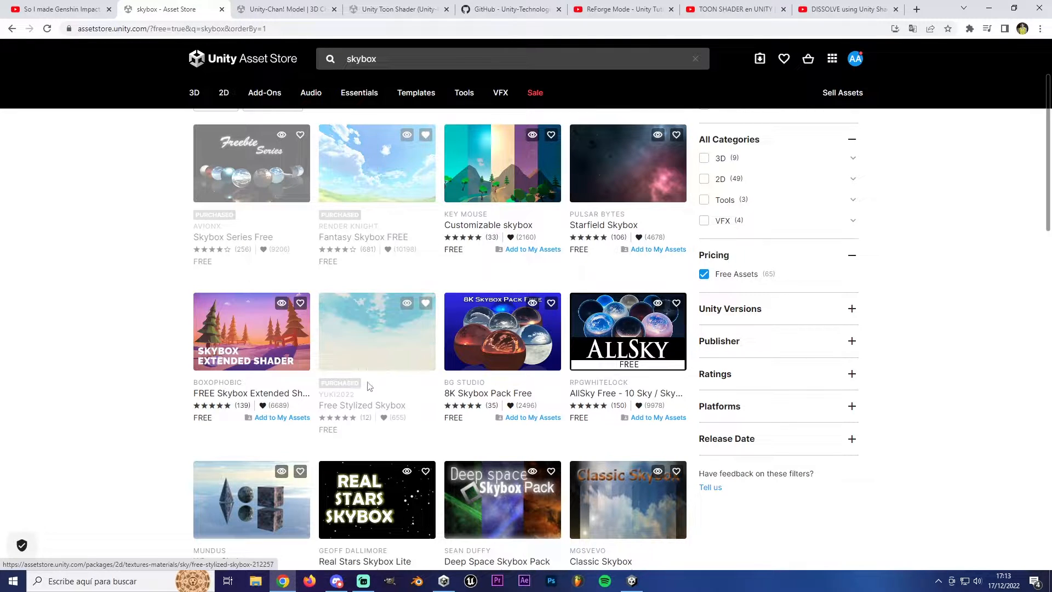
# Step: Switch back to Unity and inspect the Global Volume object and the sky around the character
pyautogui.click(632, 580)
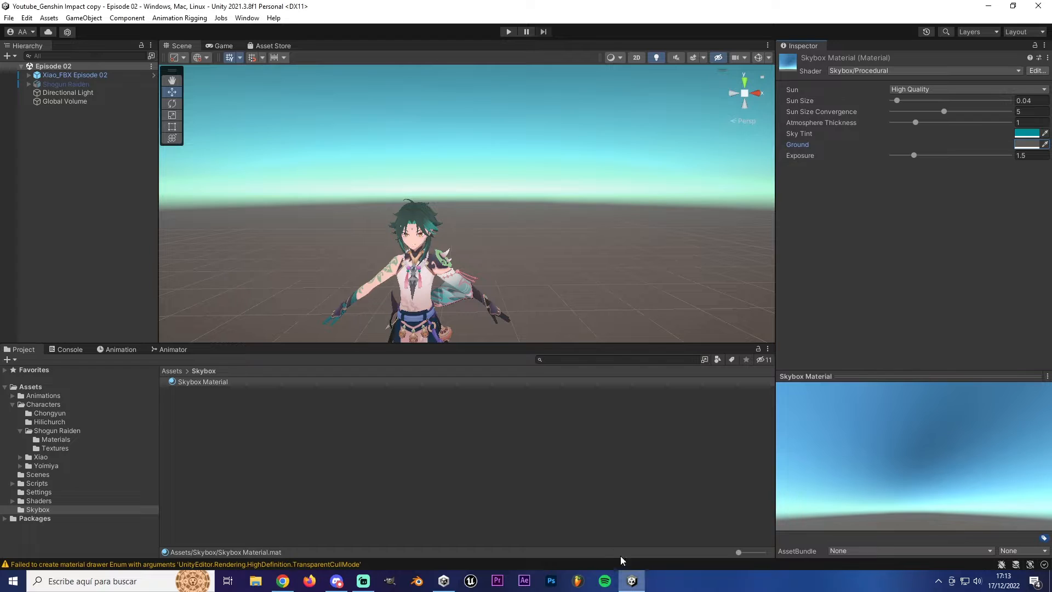
pyautogui.scroll(2, 345, 203)
pyautogui.click(80, 102)
pyautogui.scroll(-1, 477, 257)
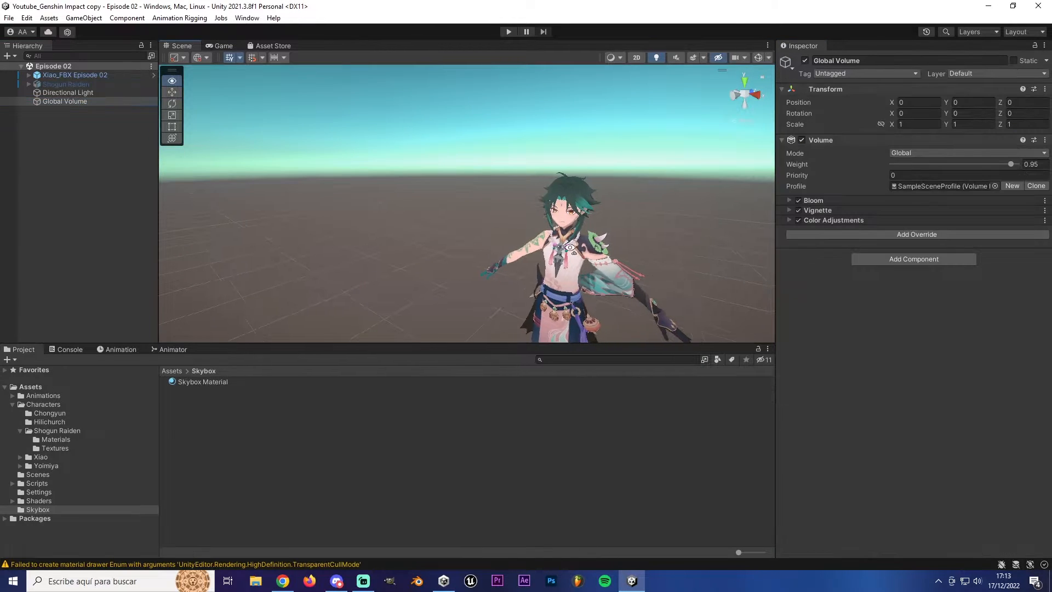
pyautogui.moveTo(471, 258); pyautogui.dragTo(292, 213, button='right')
pyautogui.scroll(-2, 292, 212)
pyautogui.moveTo(616, 261); pyautogui.dragTo(551, 239, button='right')
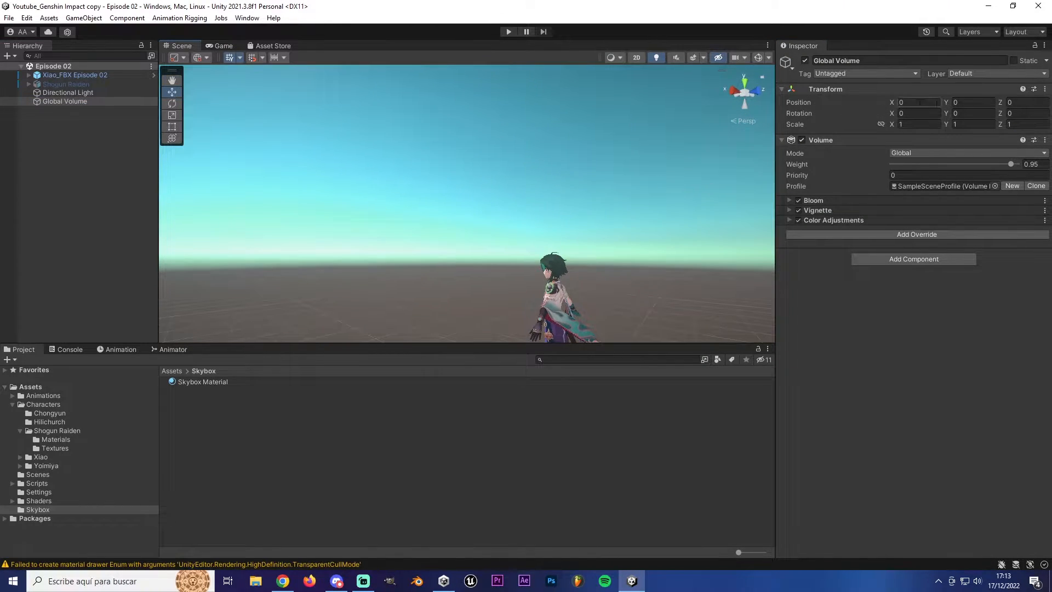
# Step: Show the scene gizmos and try rotating the Directional Light to move the sun, and undo that rotation
pyautogui.click(171, 103)
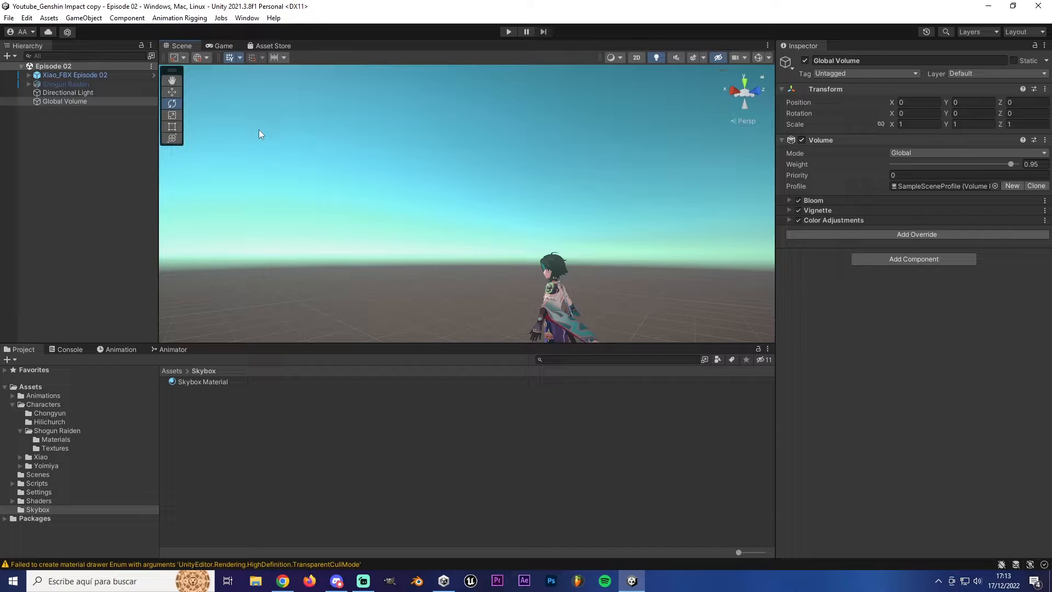
pyautogui.click(758, 57)
pyautogui.scroll(2, 363, 253)
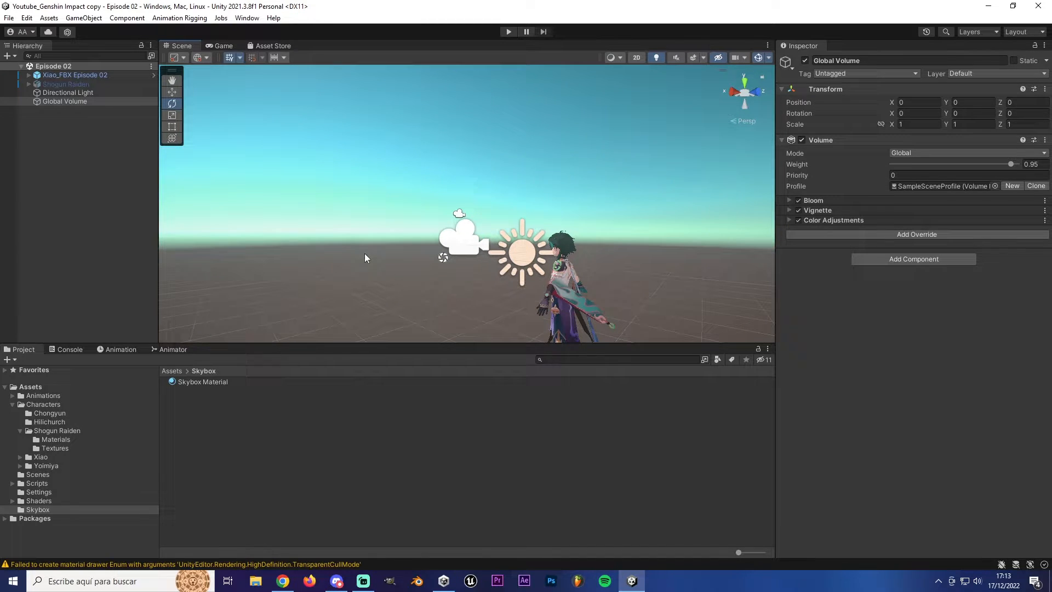
pyautogui.click(63, 95)
pyautogui.moveTo(548, 230); pyautogui.dragTo(502, 199, button='right')
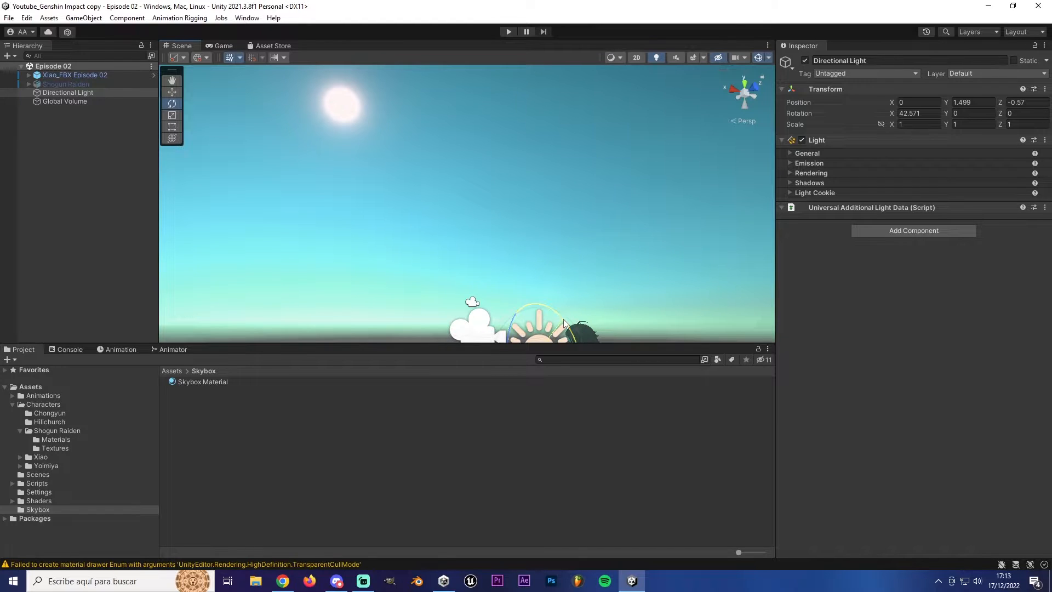
pyautogui.moveTo(564, 324)
pyautogui.mouseDown()
pyautogui.moveTo(539, 295)
pyautogui.moveTo(507, 286)
pyautogui.moveTo(527, 290)
pyautogui.moveTo(551, 320)
pyautogui.mouseUp()
pyautogui.hotkey('ctrl', 'z')
# Step: Switch to Chrome to check the Fantasy Skybox FREE listing, and return to Unity
pyautogui.click(285, 580)
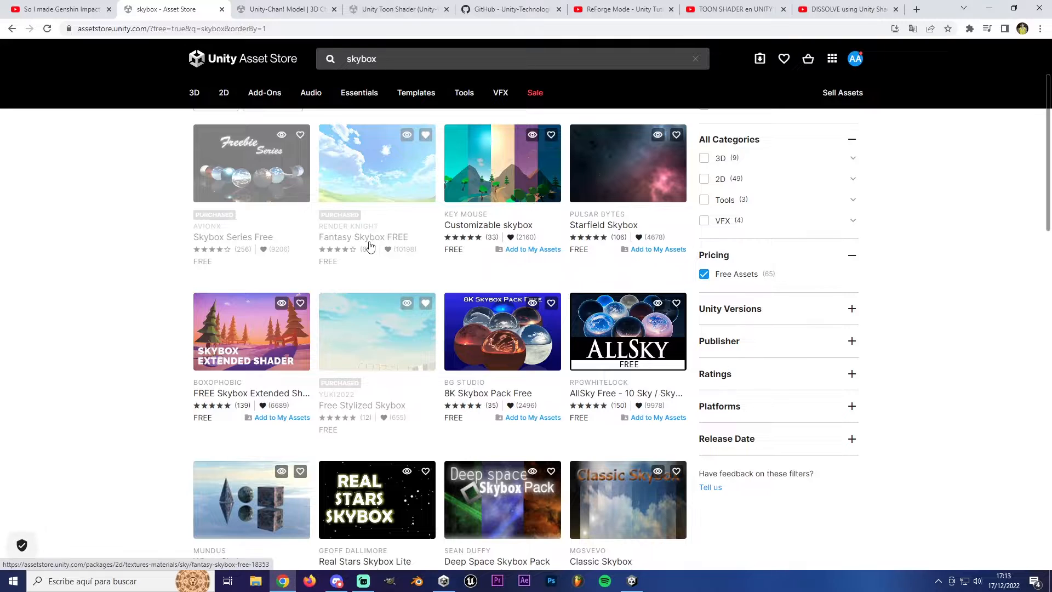
pyautogui.hotkey('alt', 'Tab')
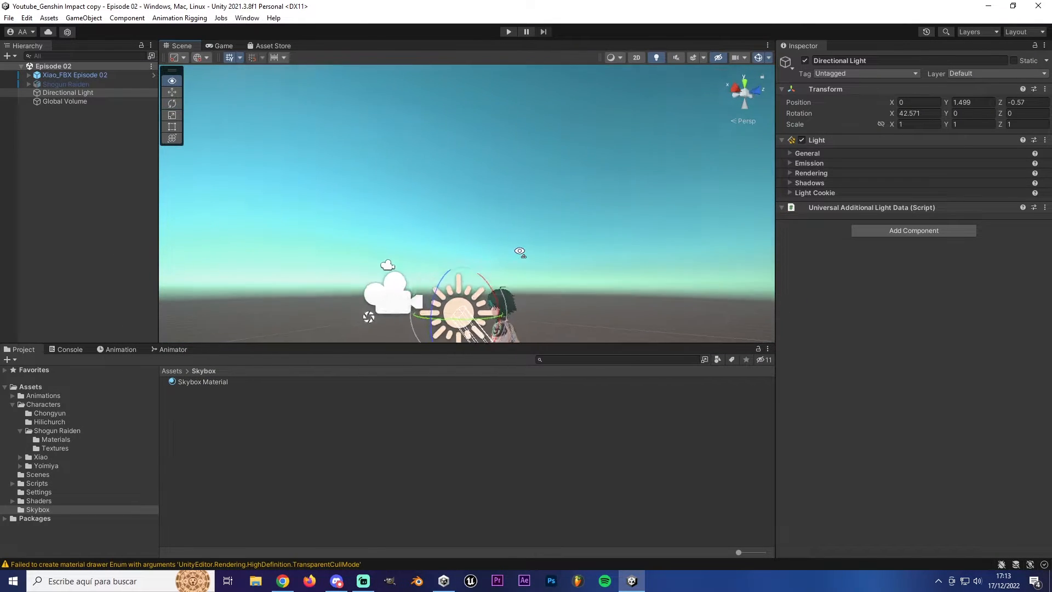
# Step: Restore the Move tool, hide the scene gizmos and deselect the light, leaving the Xiao character in view
pyautogui.keyDown('alt'); pyautogui.moveTo(520, 251); pyautogui.dragTo(517, 187); pyautogui.keyUp('alt')
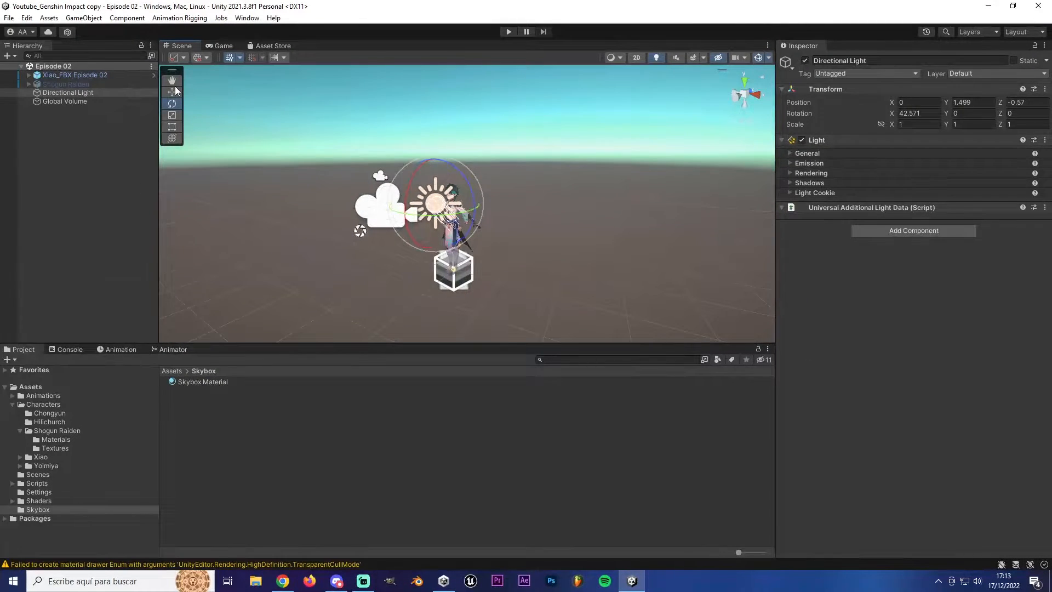
pyautogui.click(174, 91)
pyautogui.click(758, 58)
pyautogui.keyDown('alt'); pyautogui.moveTo(478, 249); pyautogui.dragTo(536, 336); pyautogui.keyUp('alt')
pyautogui.click(52, 198)
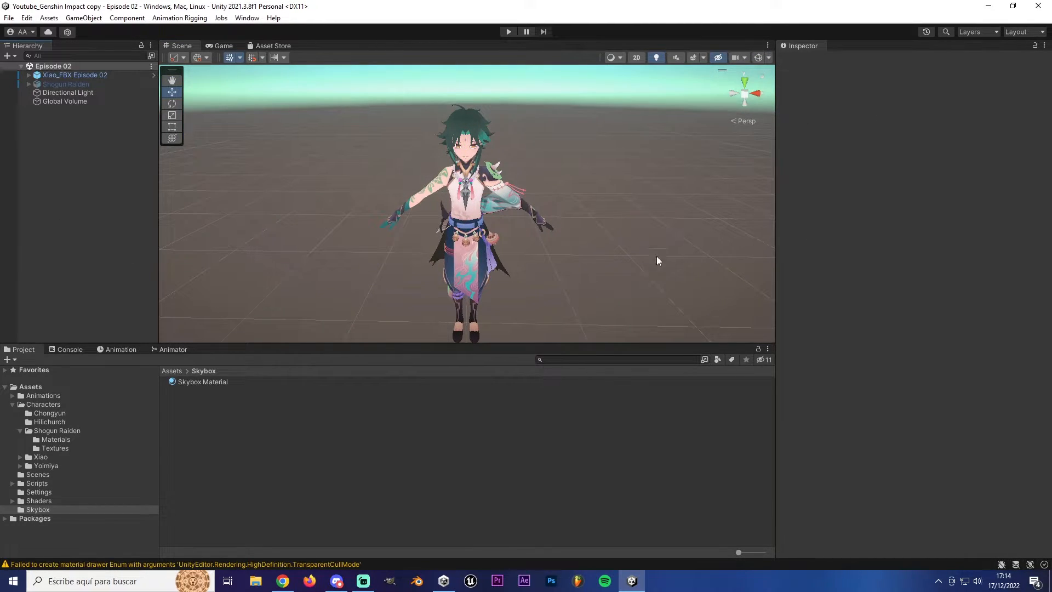
pyautogui.moveTo(656, 257); pyautogui.dragTo(575, 205, button='right')
pyautogui.scroll(-4, 575, 204)
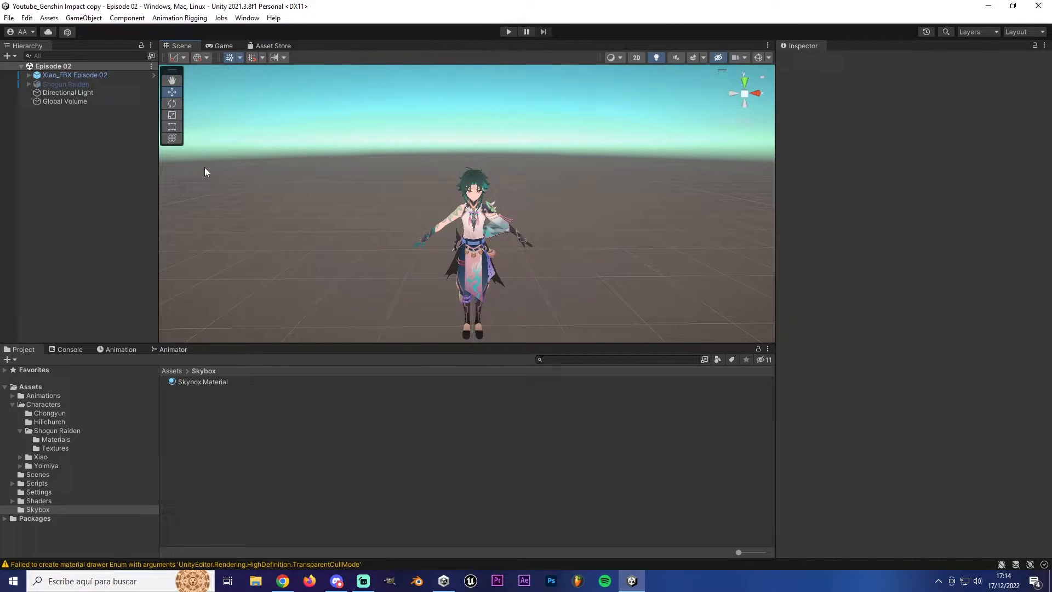
# Step: Move the Camera Rotator out of the Xiao_FBX Episode 02 object to the root level of the scene
pyautogui.click(28, 75)
pyautogui.moveTo(72, 100); pyautogui.dragTo(71, 163)
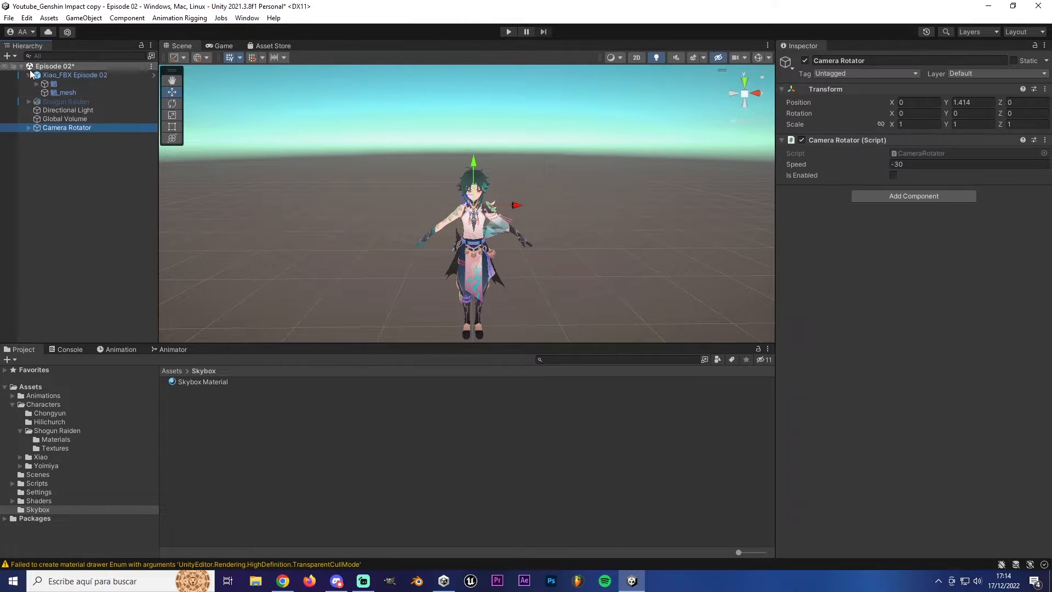
pyautogui.click(29, 75)
# Step: Deactivate the Xiao_FBX Episode 02 character and activate Shogun Raiden in its place
pyautogui.click(95, 75)
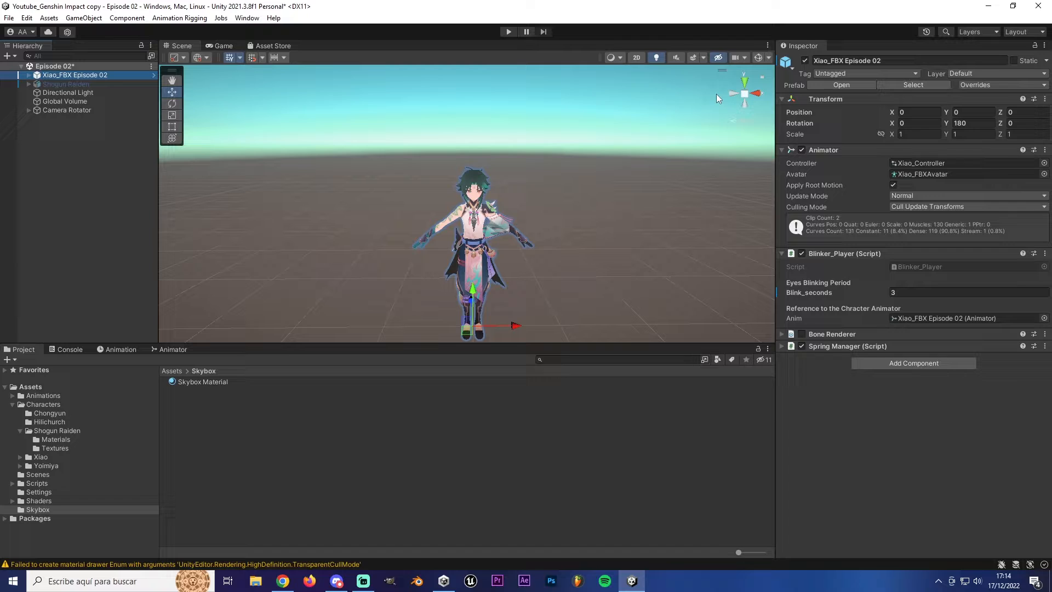
pyautogui.click(803, 61)
pyautogui.click(66, 84)
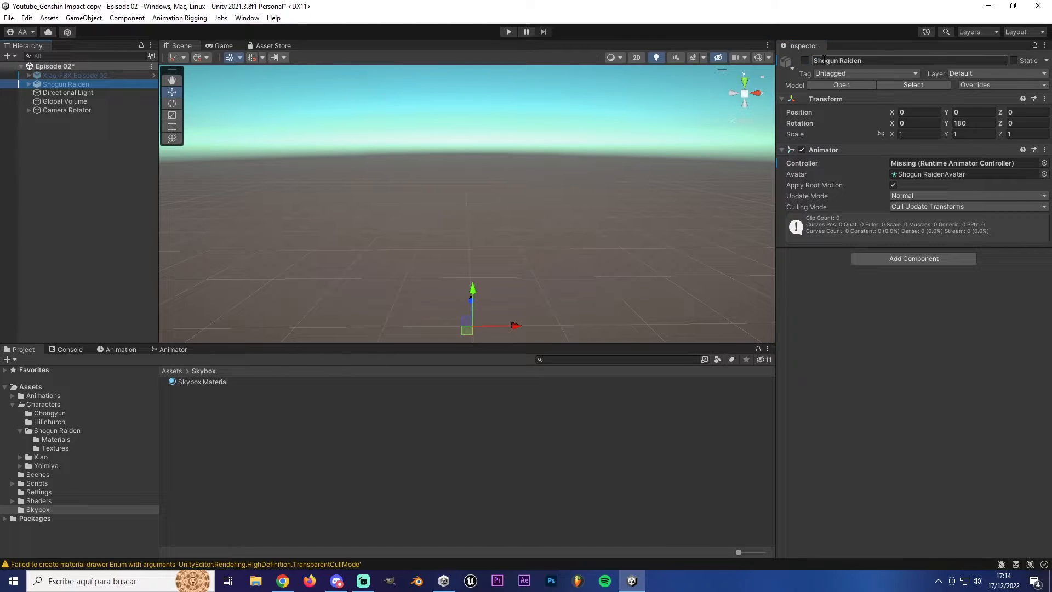
pyautogui.click(804, 61)
pyautogui.keyDown('alt'); pyautogui.moveTo(466, 179); pyautogui.dragTo(461, 167); pyautogui.keyUp('alt')
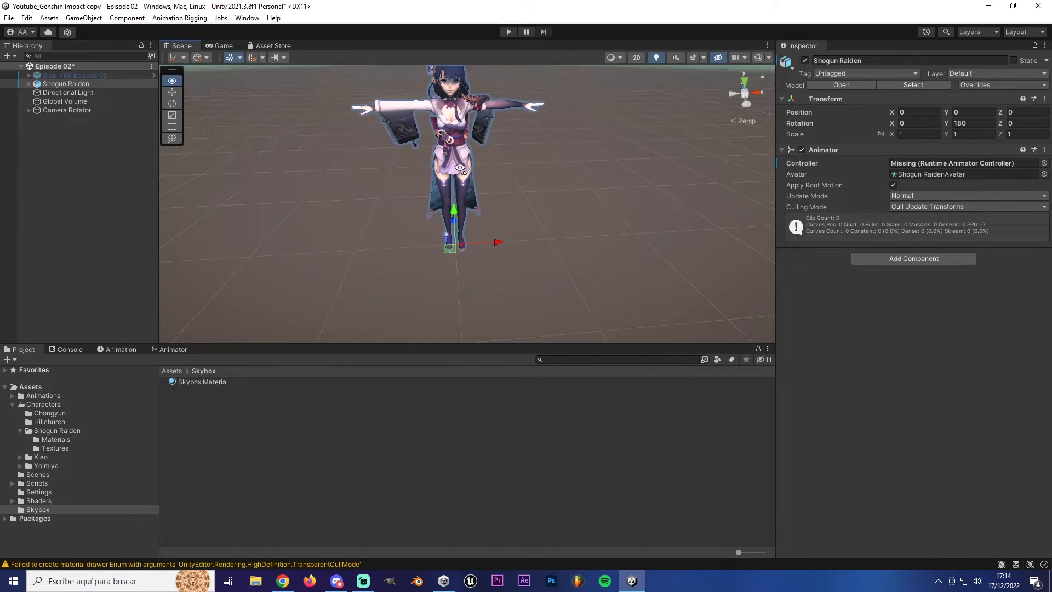
pyautogui.moveTo(529, 245)
pyautogui.mouseDown(button='right')
pyautogui.moveTo(518, 195)
pyautogui.moveTo(552, 237)
pyautogui.moveTo(552, 221)
pyautogui.moveTo(549, 239)
pyautogui.mouseUp(button='right')
pyautogui.press('w')
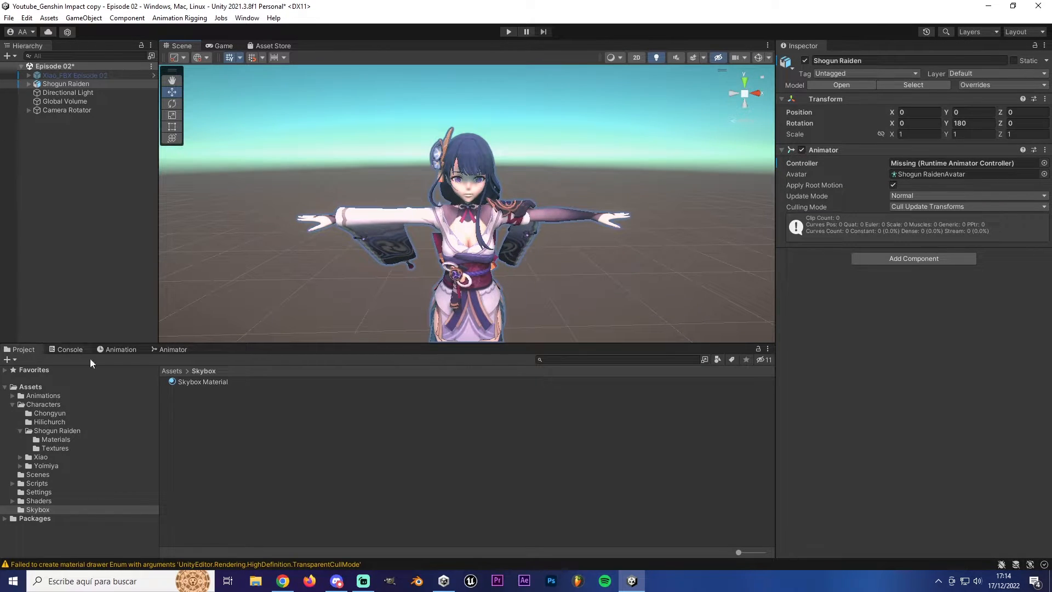
# Step: Inspect the Shogun_Clothes_Body, Shogun_Face and Shogun_Hair_Eyes materials together in Shogun Raiden's Materials folder
pyautogui.click(220, 424)
pyautogui.click(55, 439)
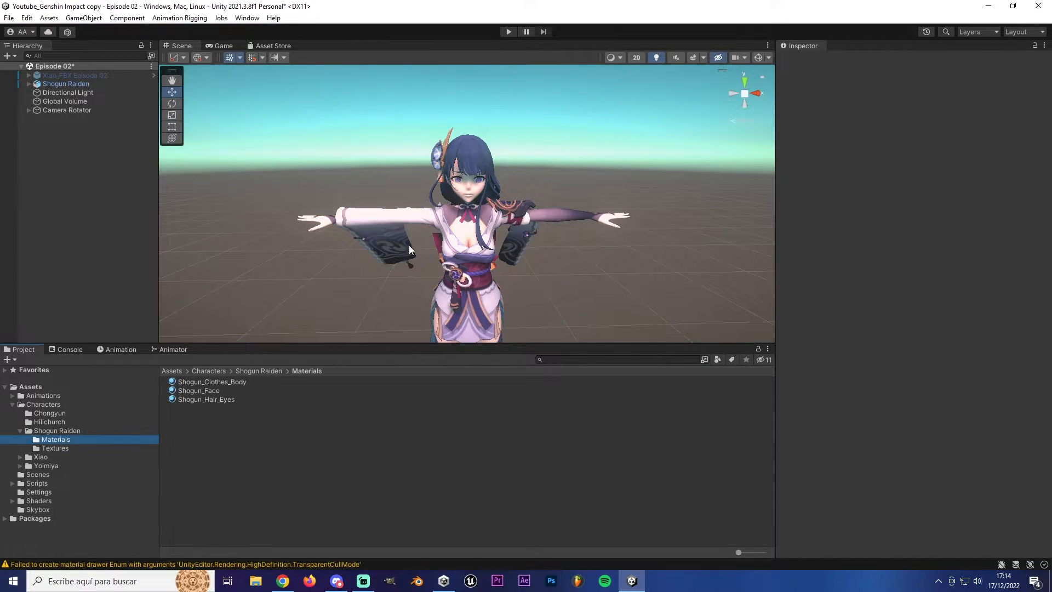
pyautogui.click(216, 382)
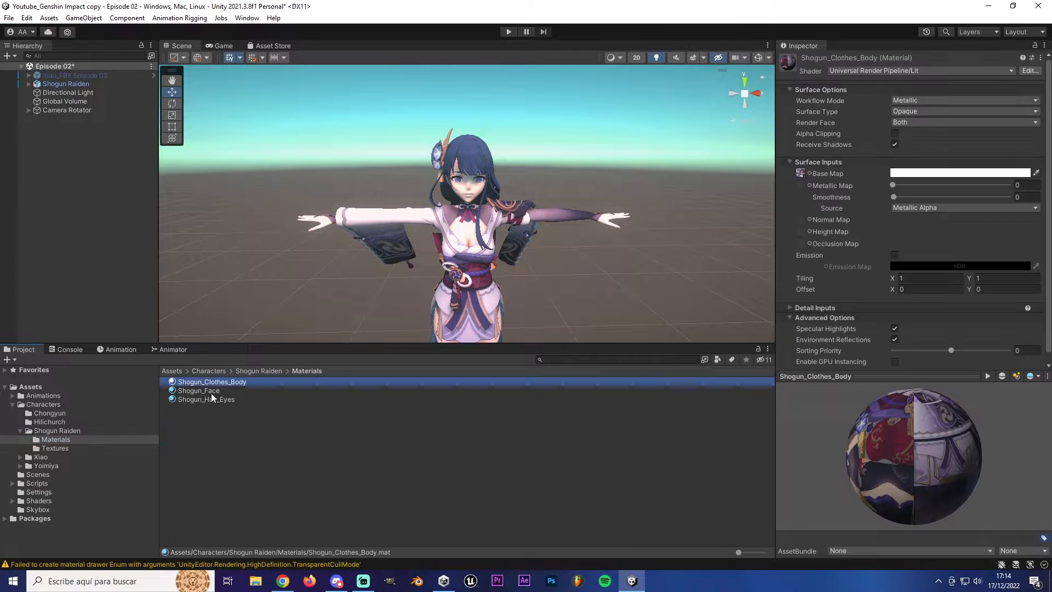
pyautogui.keyDown('shift'); pyautogui.click(210, 400); pyautogui.keyUp('shift')
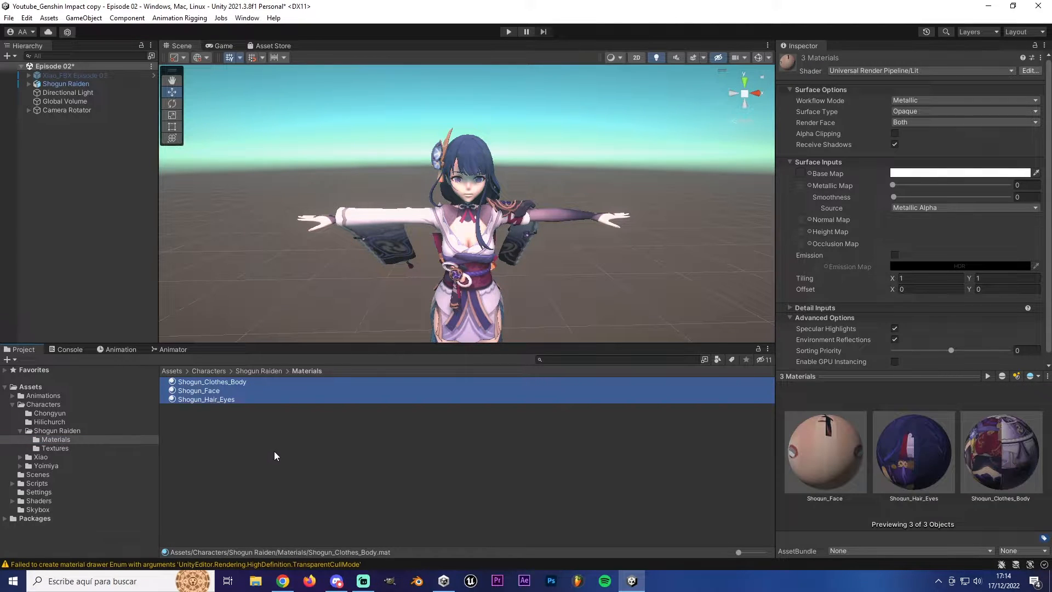
# Step: Switch to Chrome and view the YouTube video TOON SHADER en UNITY | Shader Graph
pyautogui.click(282, 581)
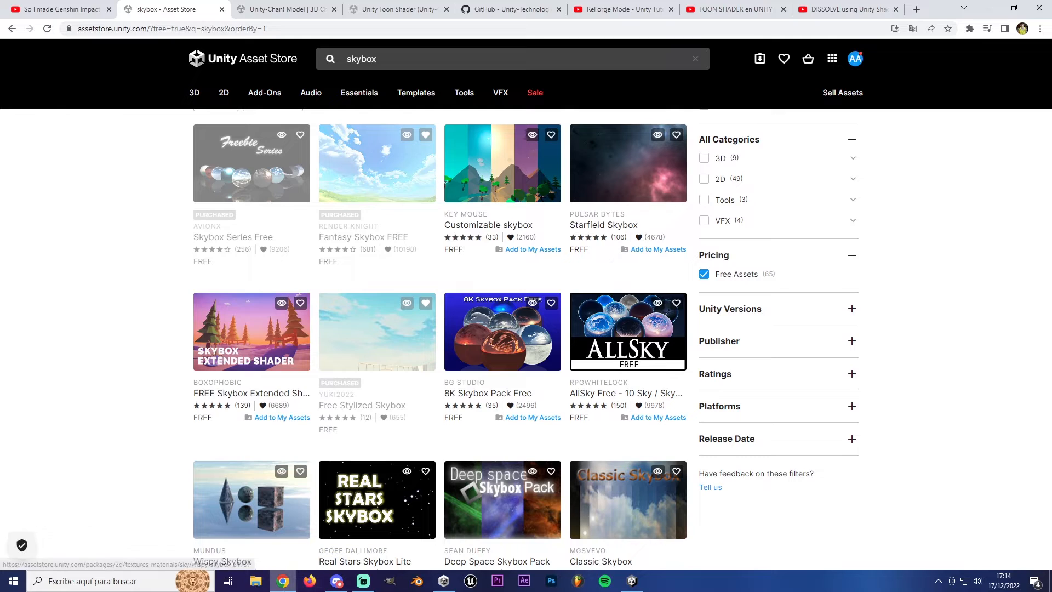
pyautogui.click(282, 580)
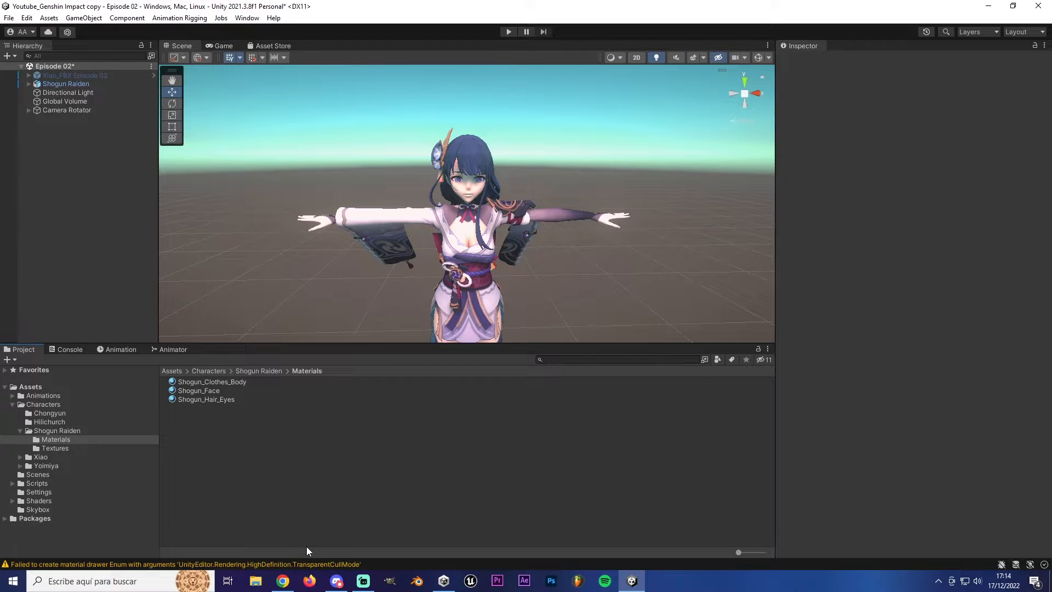
pyautogui.click(291, 583)
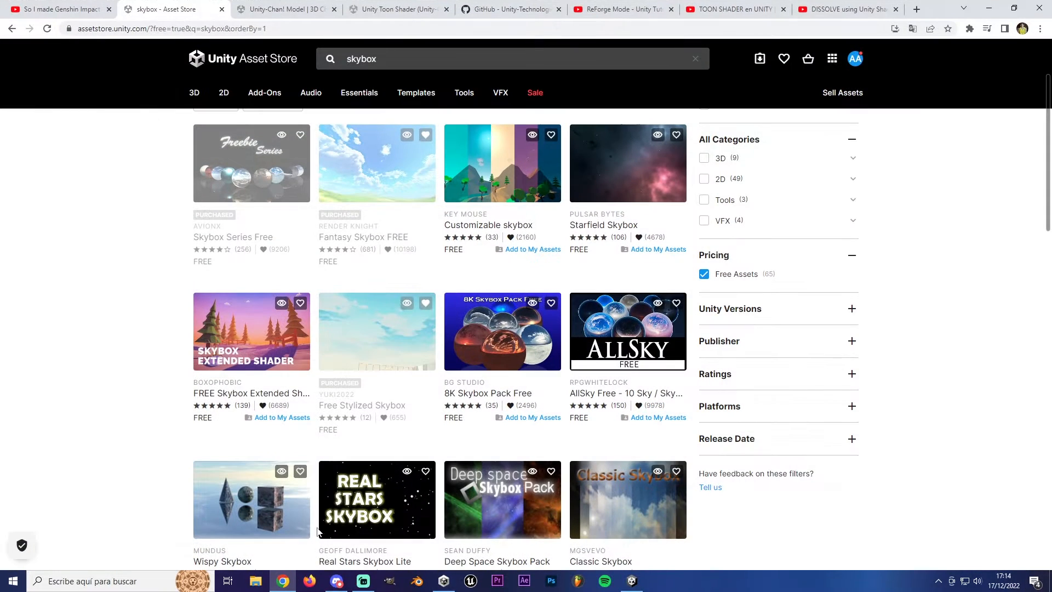
pyautogui.click(745, 7)
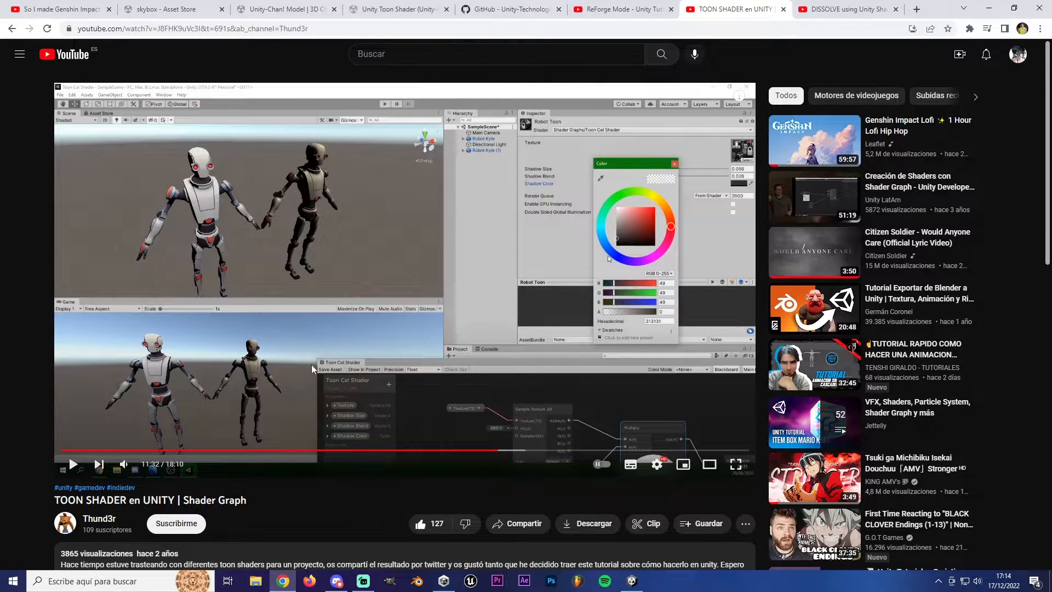
# Step: View the muted video DISSOLVE using Unity Shader Graph, replaying its intro and pausing on the dissolving figure at 0:11
pyautogui.click(844, 9)
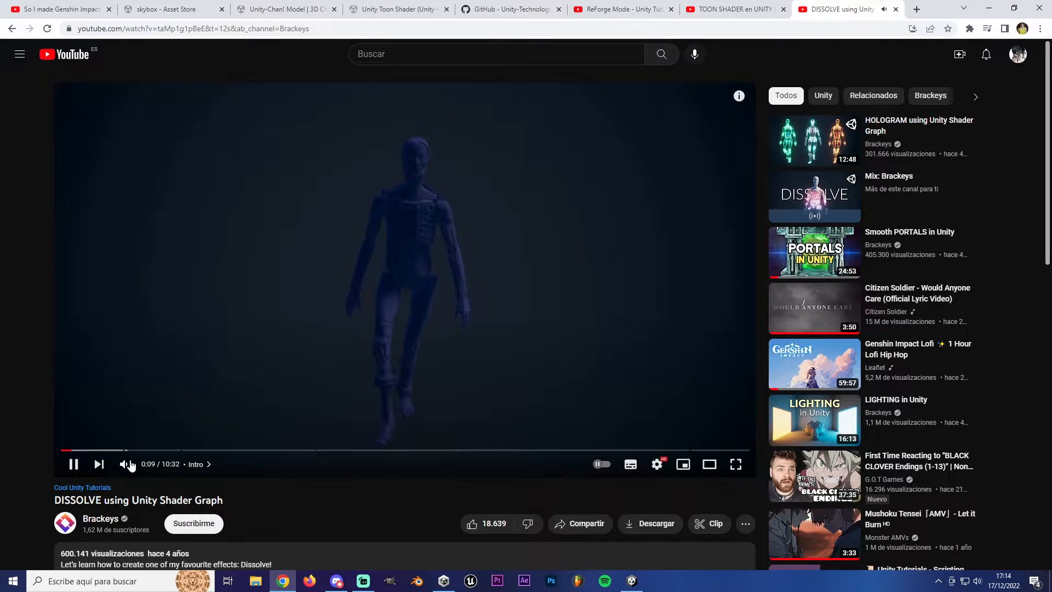
pyautogui.click(129, 465)
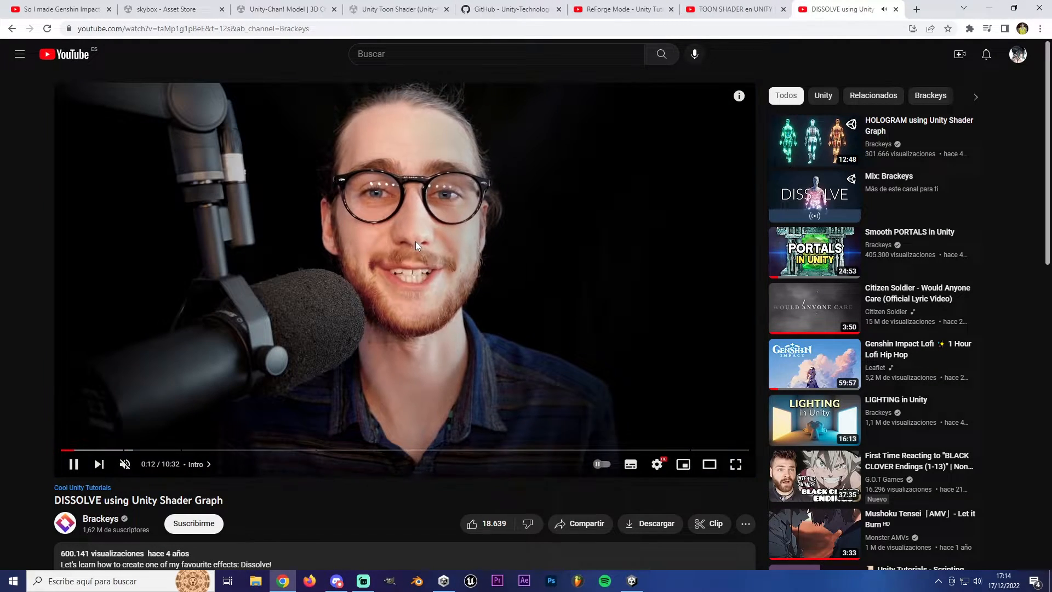
pyautogui.click(415, 238)
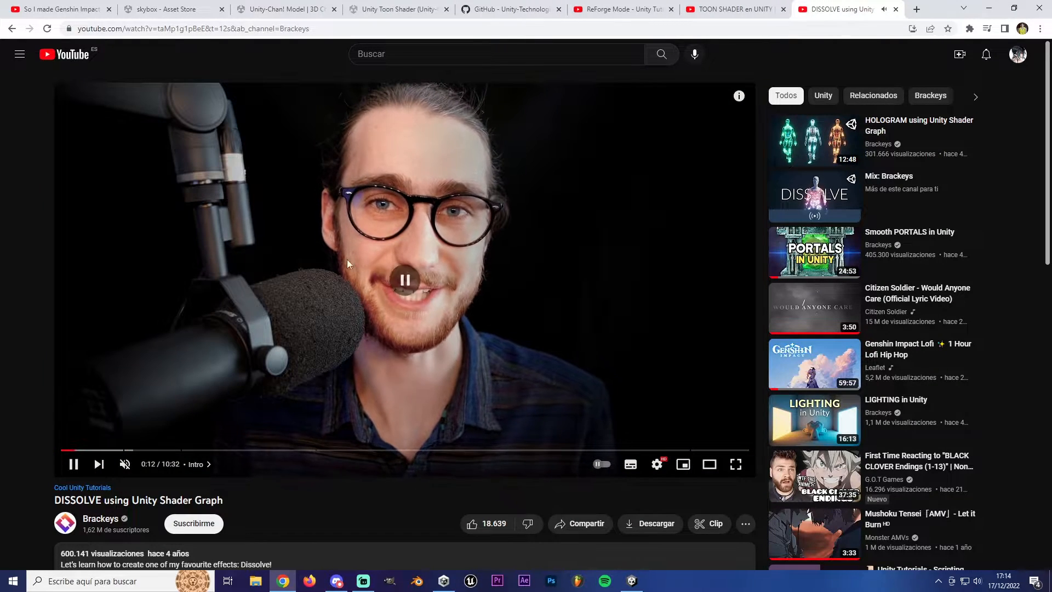
pyautogui.click(74, 451)
pyautogui.click(359, 347)
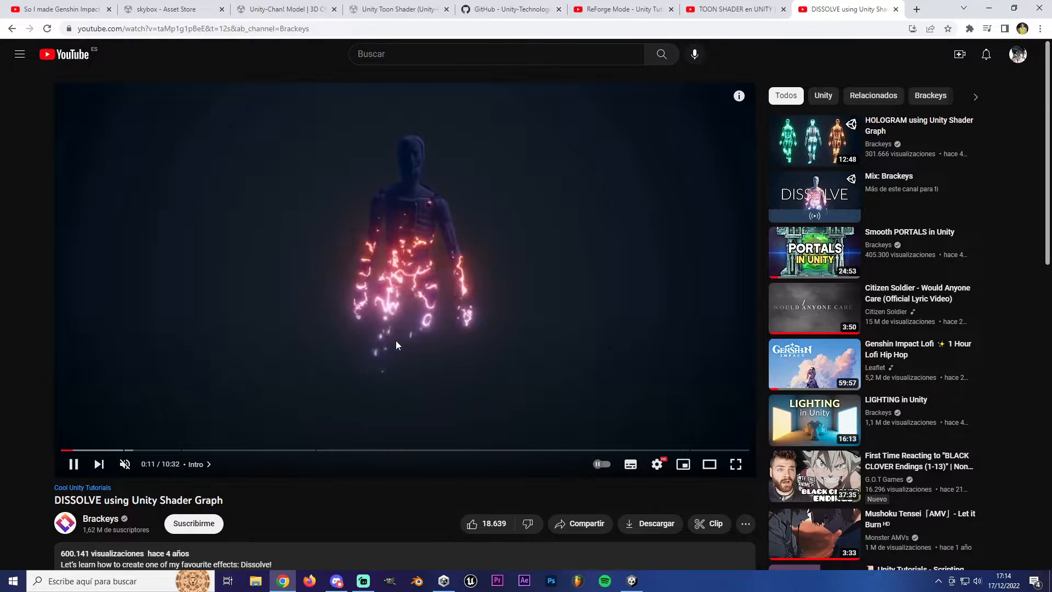
pyautogui.click(552, 323)
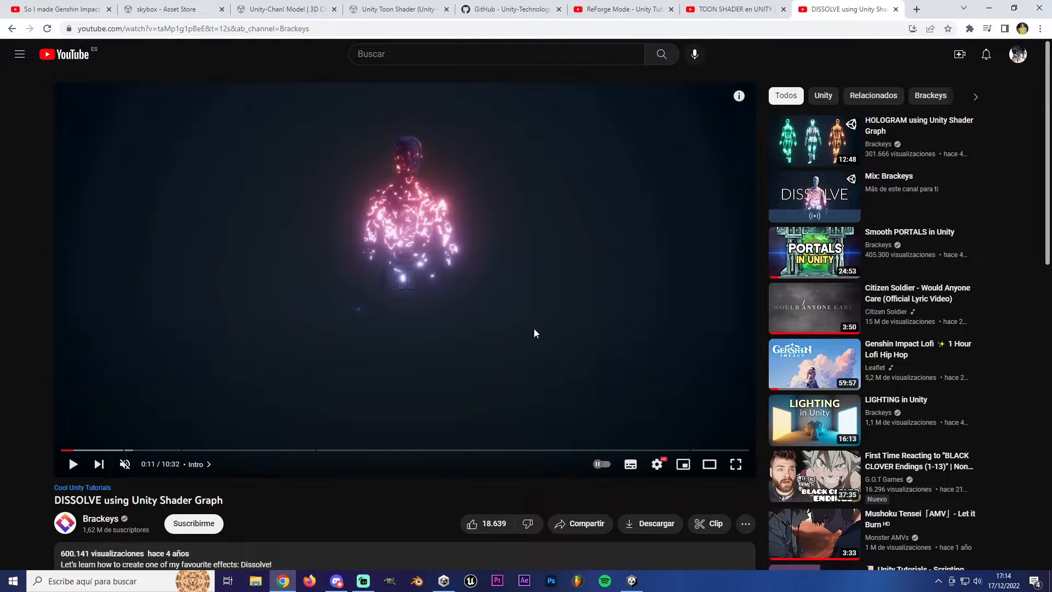
# Step: Replay the enemies' dissolve effect around 1:35 in the video So I made Genshin Impact in Unity, pausing on it
pyautogui.click(64, 8)
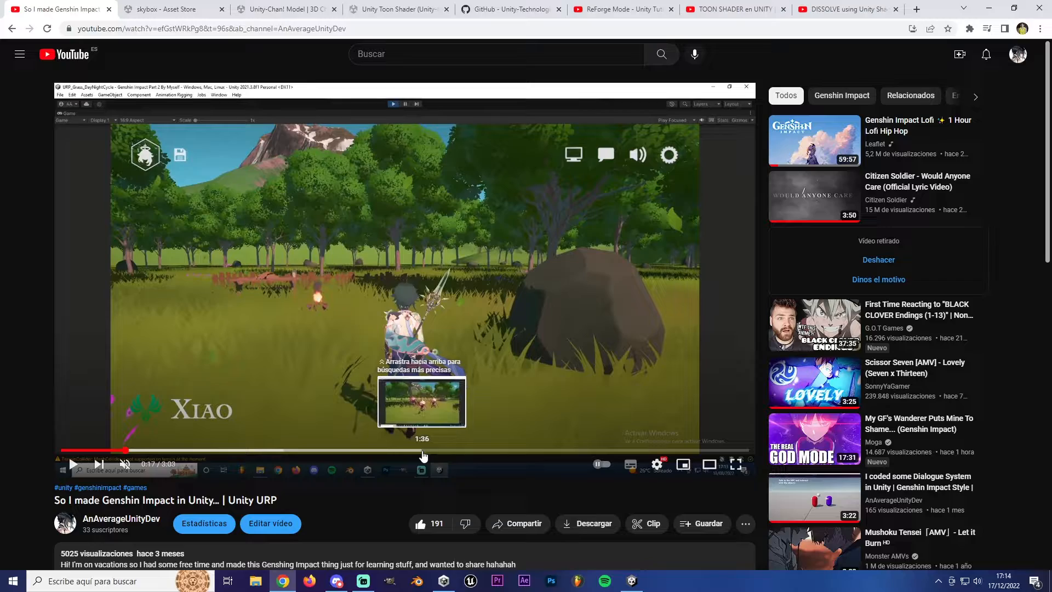
pyautogui.click(423, 455)
pyautogui.moveTo(422, 454); pyautogui.dragTo(416, 455)
pyautogui.click(451, 332)
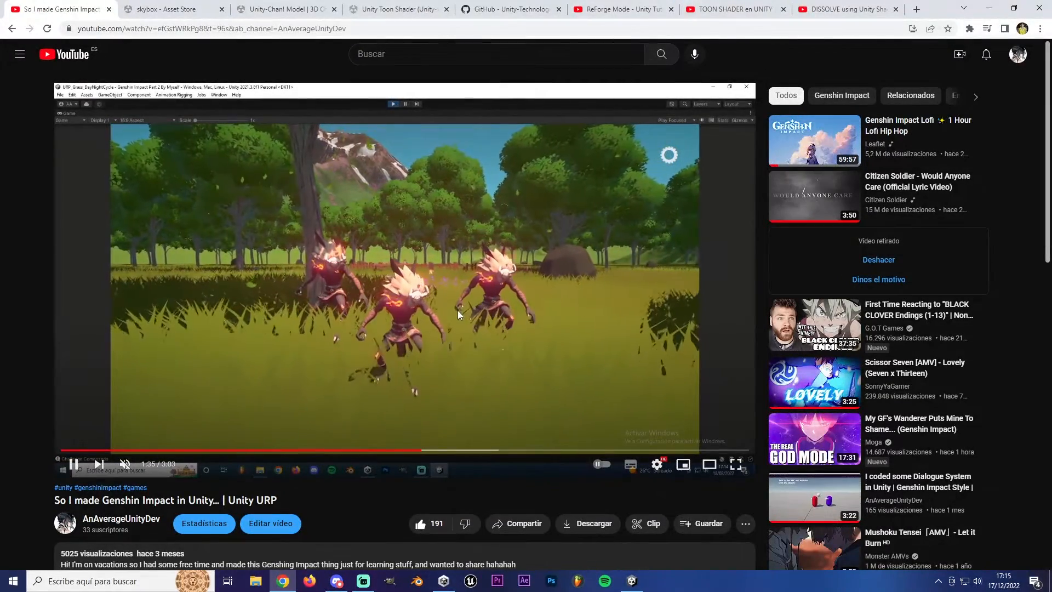
pyautogui.click(463, 300)
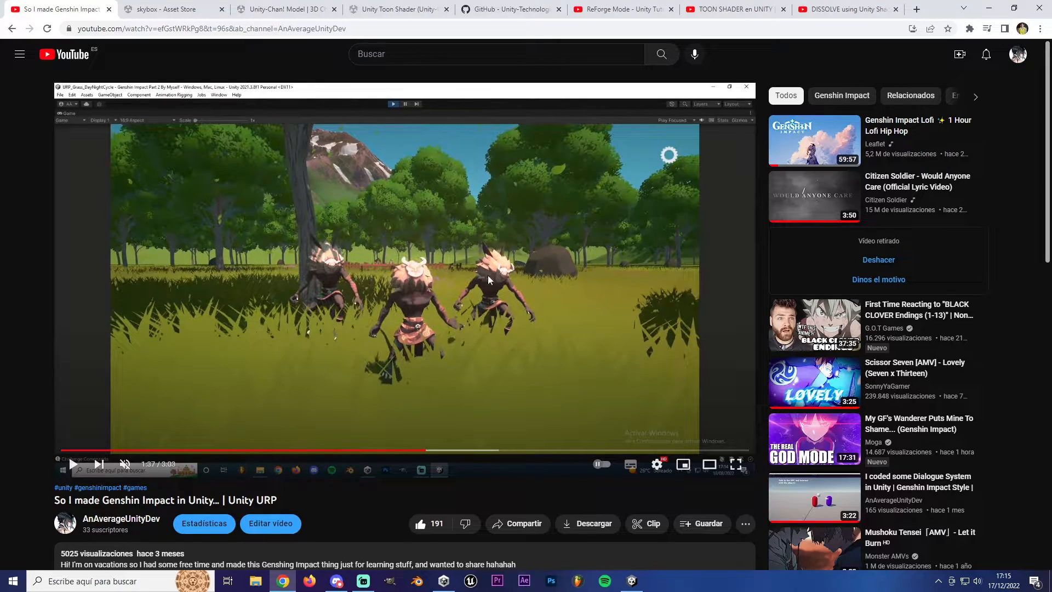
pyautogui.click(415, 452)
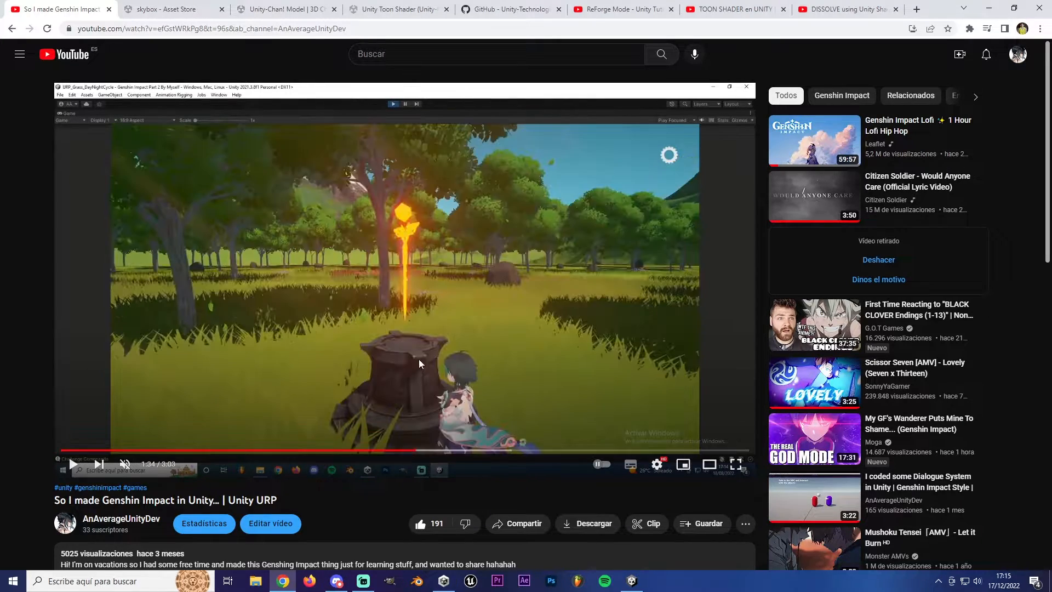
pyautogui.click(416, 356)
pyautogui.click(410, 315)
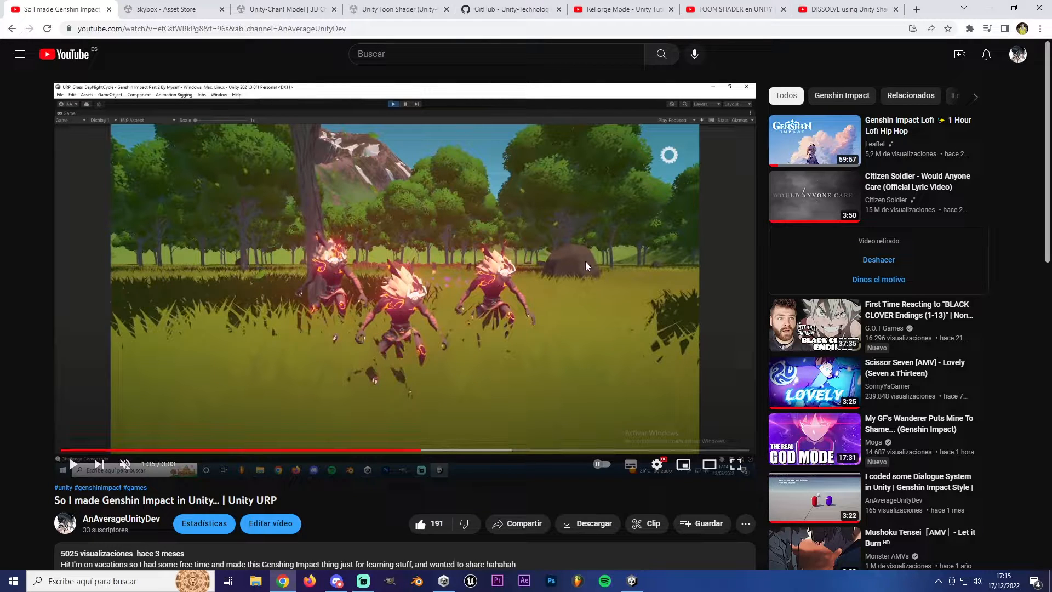
# Step: Highlight the title and FREE price on the Unity-Chan! Model Asset Store page, and bring up the Unity Toon Shader manual
pyautogui.click(186, 5)
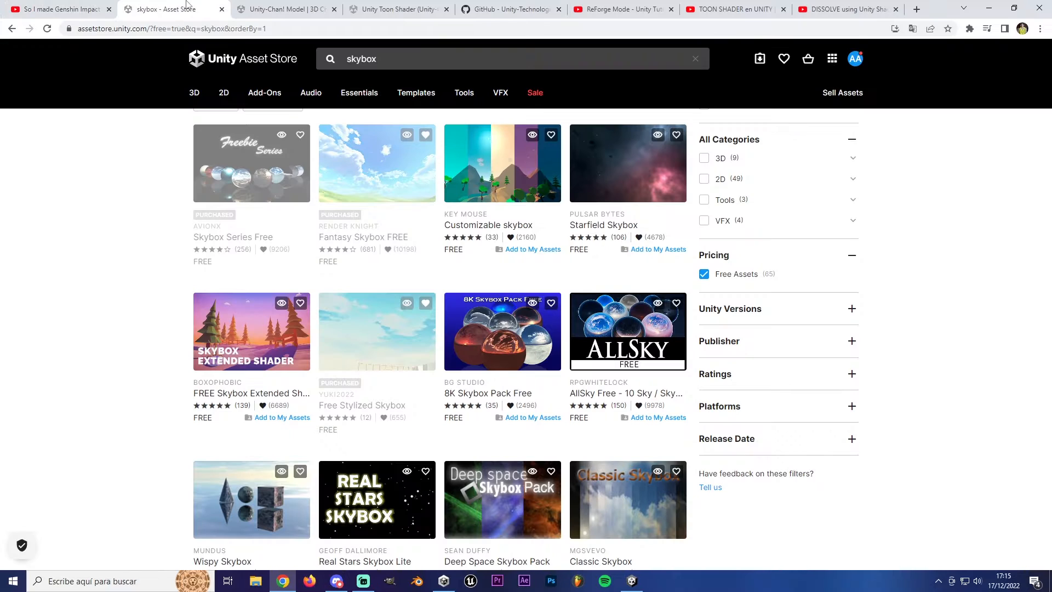
pyautogui.click(280, 9)
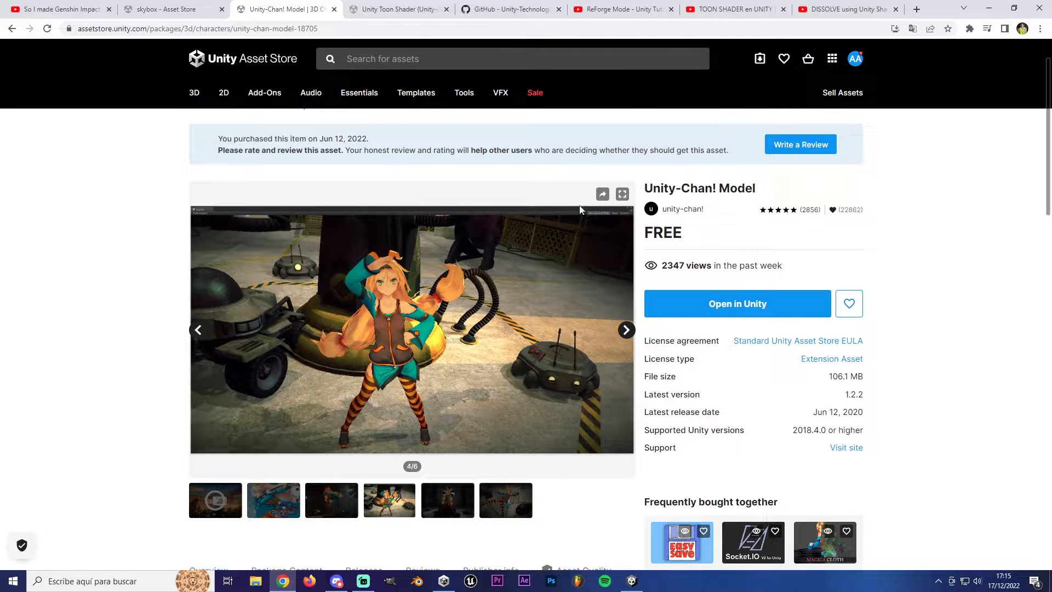
pyautogui.moveTo(643, 188); pyautogui.dragTo(757, 189)
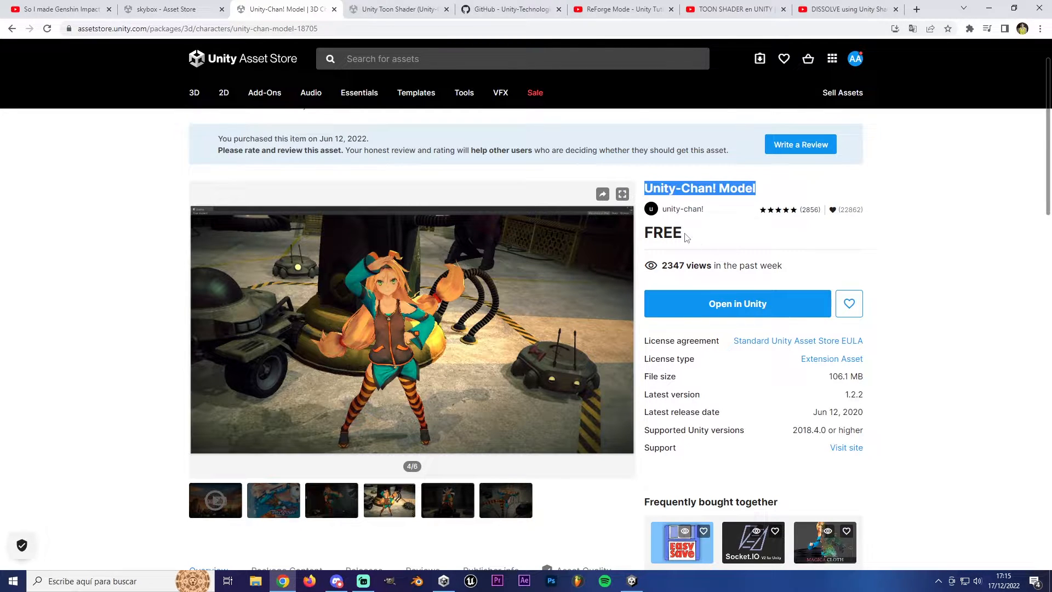
pyautogui.moveTo(685, 236); pyautogui.dragTo(642, 235)
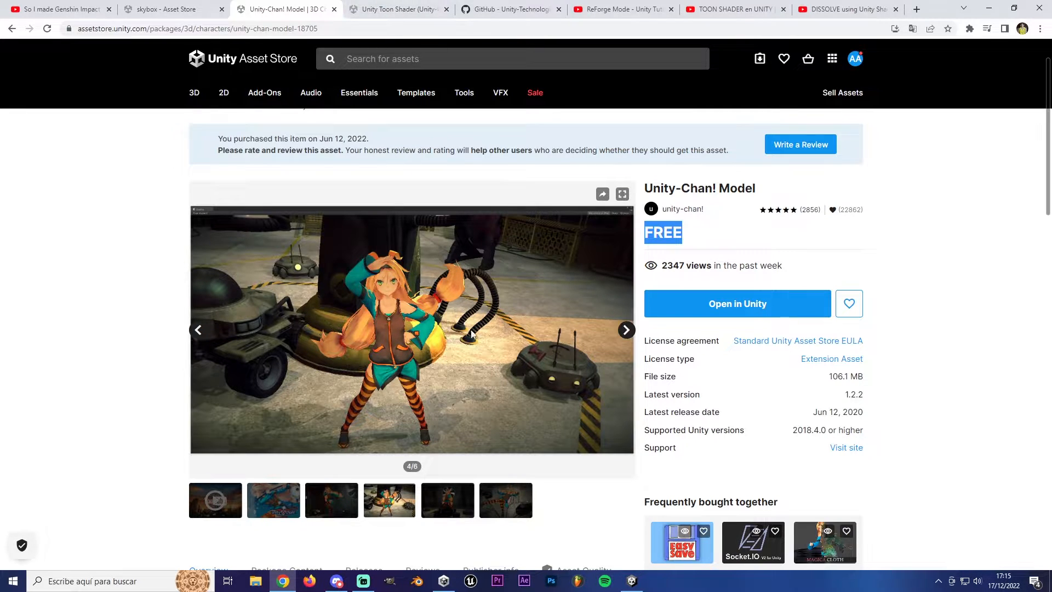
pyautogui.hotkey('ctrl', 'Tab')
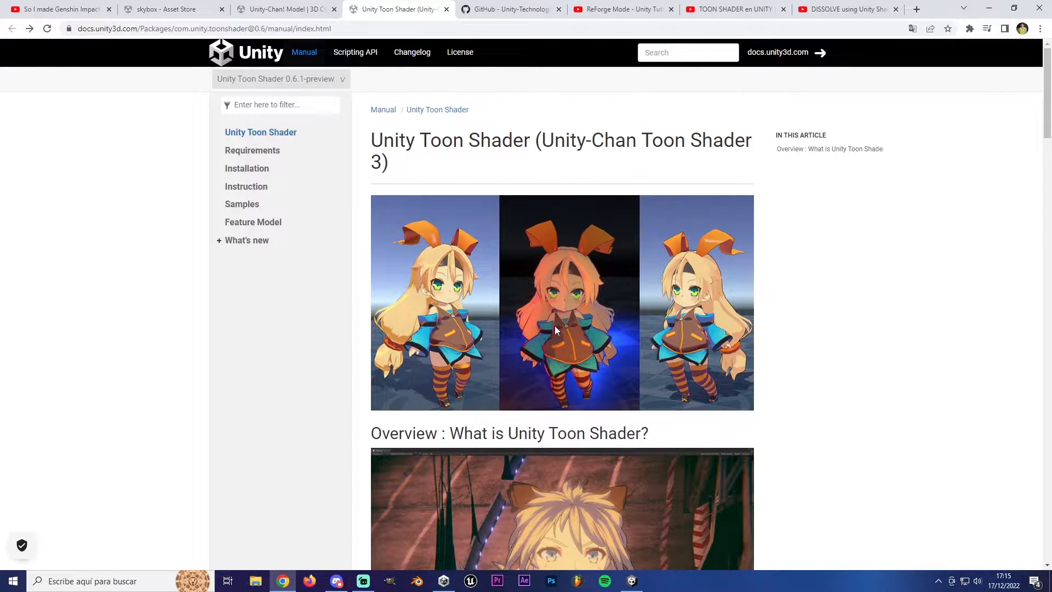
# Step: Look through the character sample images in the Unity Toon Shader manual's overview
pyautogui.scroll(-6, 491, 333)
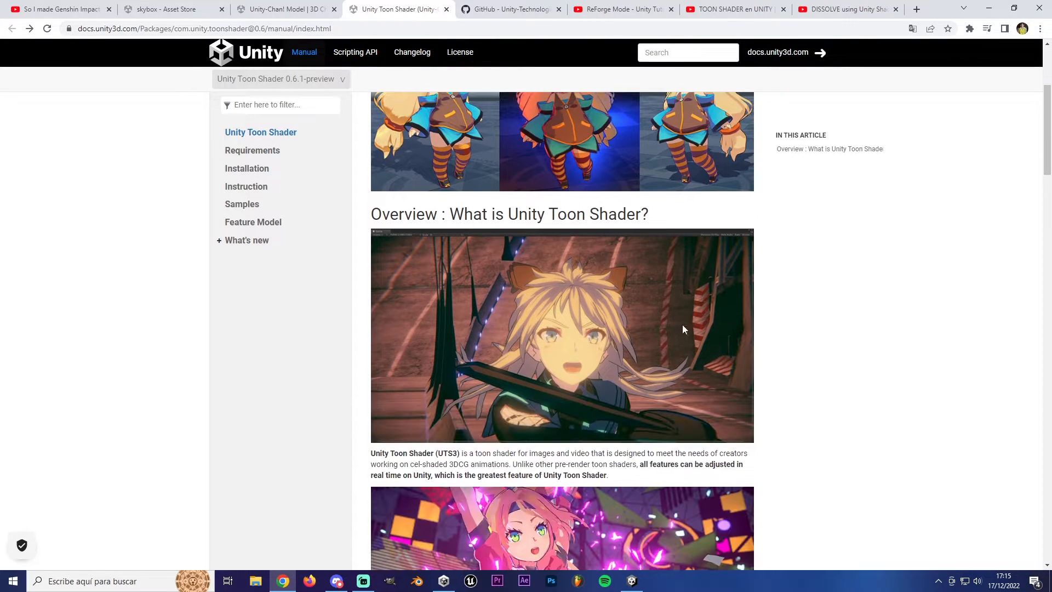
pyautogui.hotkey('ctrl', 'shift', 'Tab')
pyautogui.hotkey('ctrl', 'Tab')
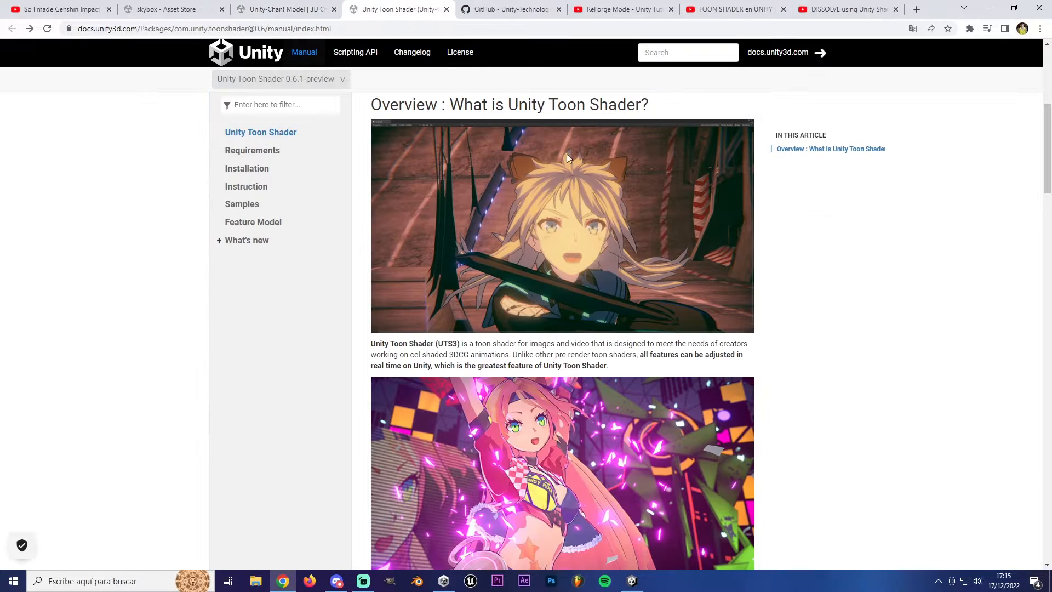
pyautogui.scroll(5, 550, 218)
pyautogui.scroll(1, 502, 281)
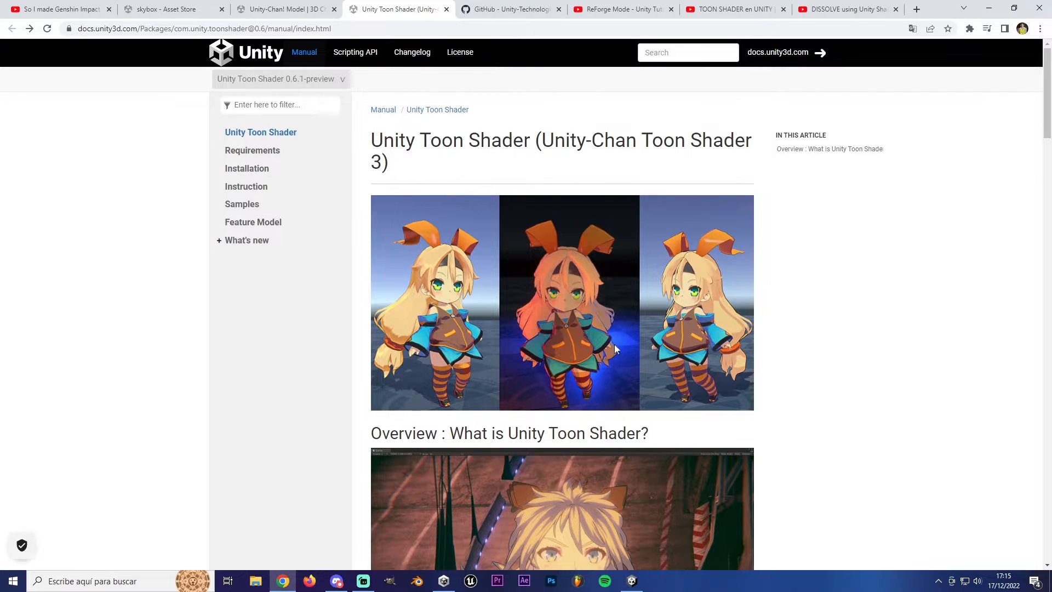
pyautogui.scroll(-15, 614, 348)
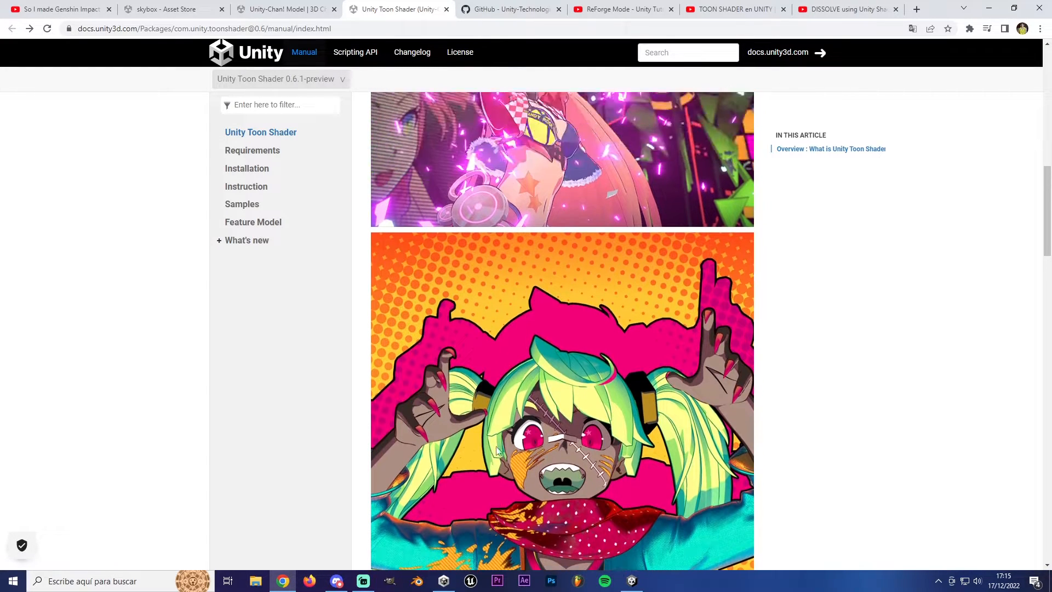
pyautogui.scroll(6, 559, 157)
pyautogui.scroll(7, 517, 187)
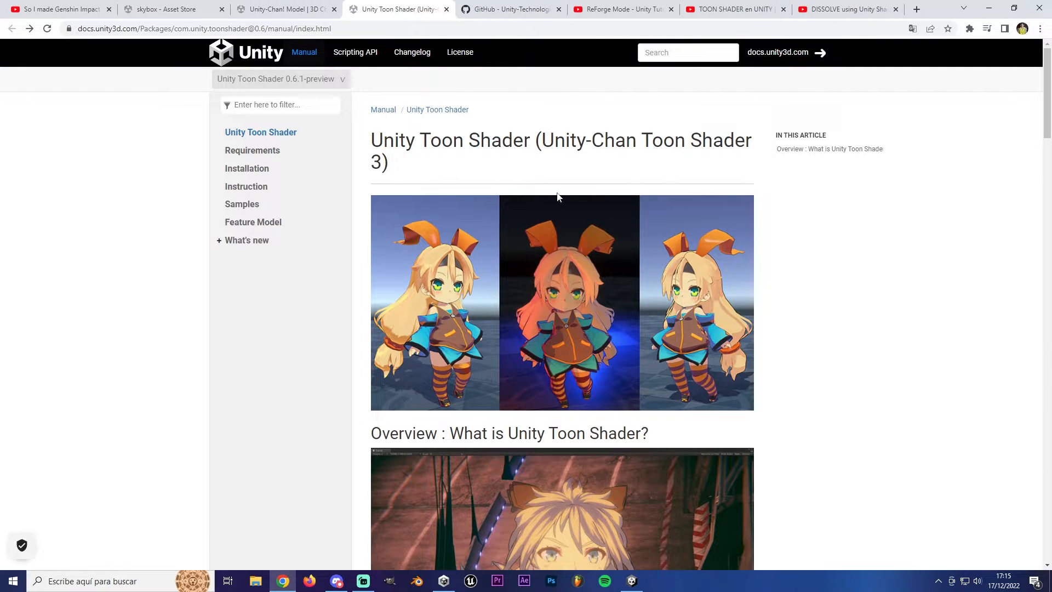
# Step: Read the Unity Toon Shader manual's Installation page and bring up the com.unity.toonshader GitHub repository
pyautogui.click(82, 7)
pyautogui.click(504, 9)
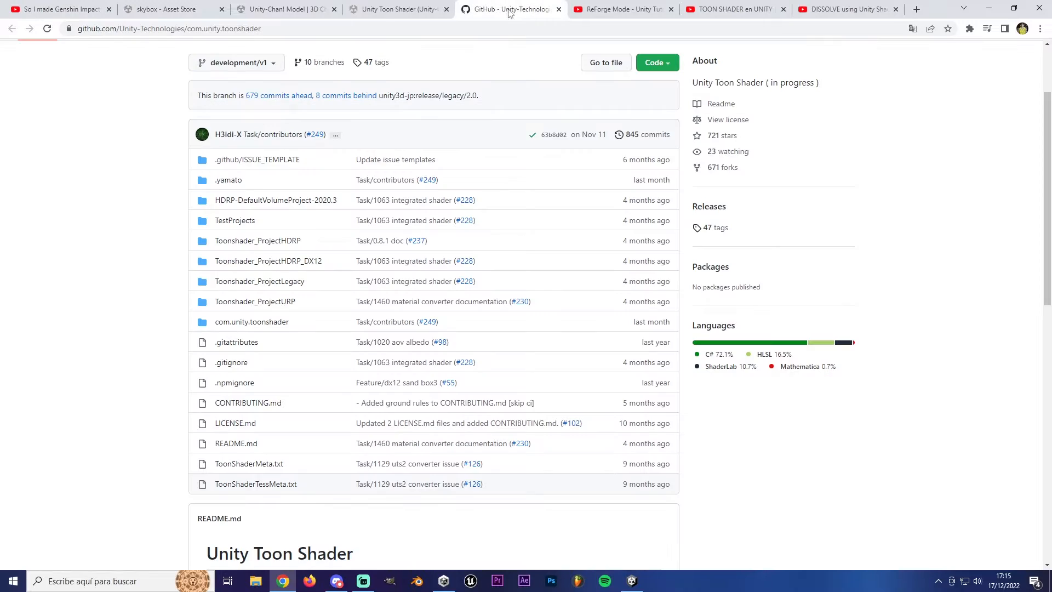
pyautogui.click(408, 10)
pyautogui.scroll(-3, 528, 387)
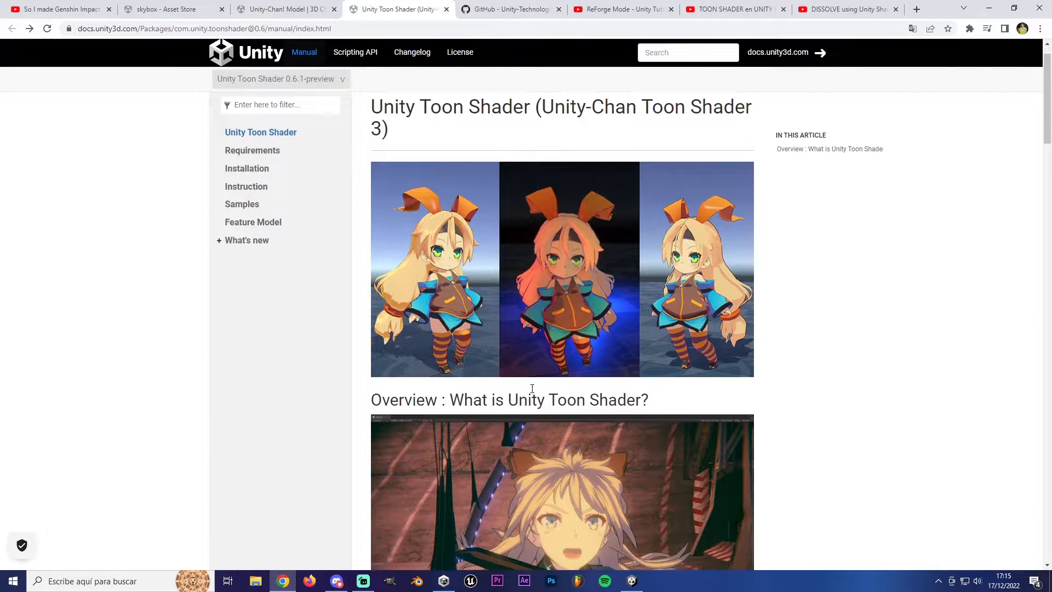
pyautogui.click(247, 170)
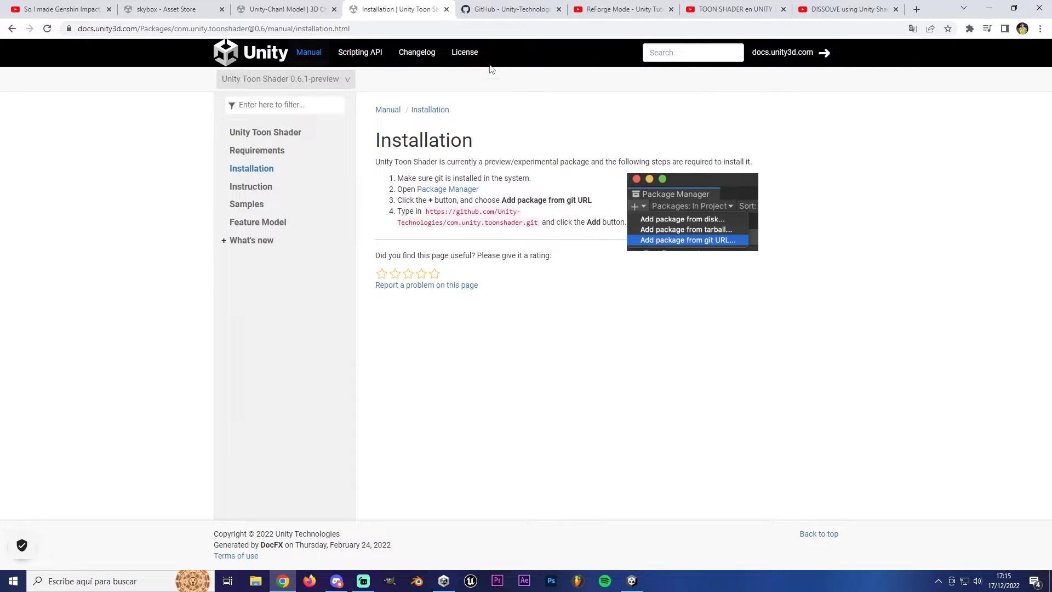
pyautogui.click(508, 9)
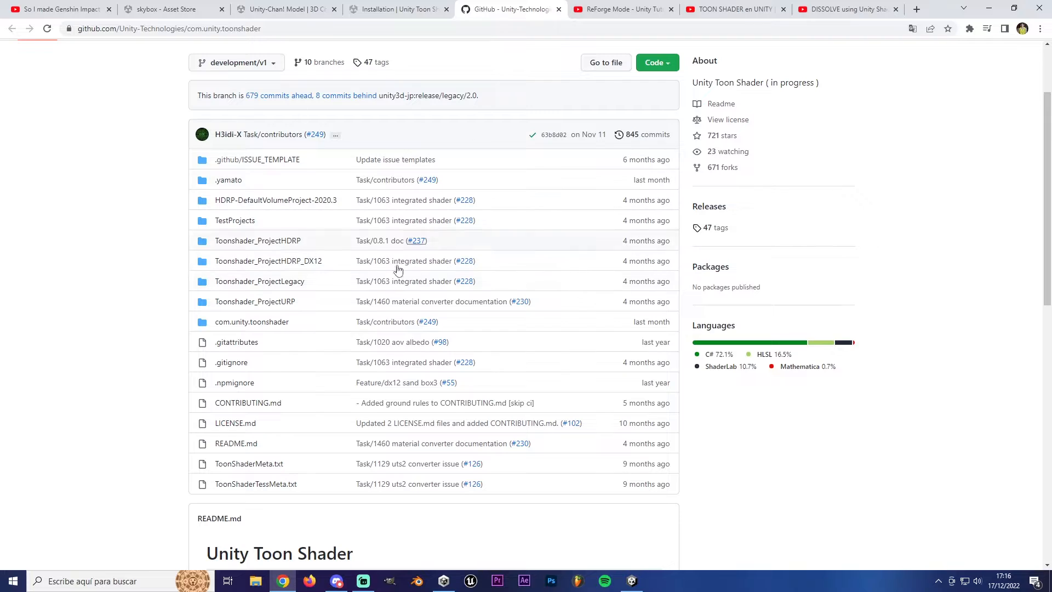
# Step: Switch to Unity and look through the project's Shaders folder and its URP Toon Shader subfolder
pyautogui.click(631, 580)
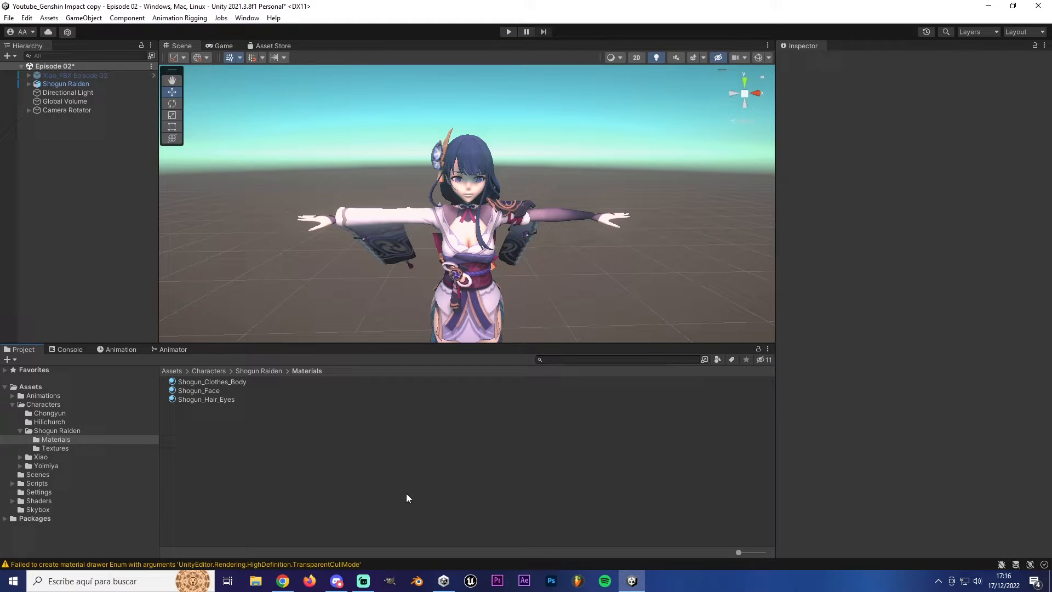
pyautogui.click(171, 371)
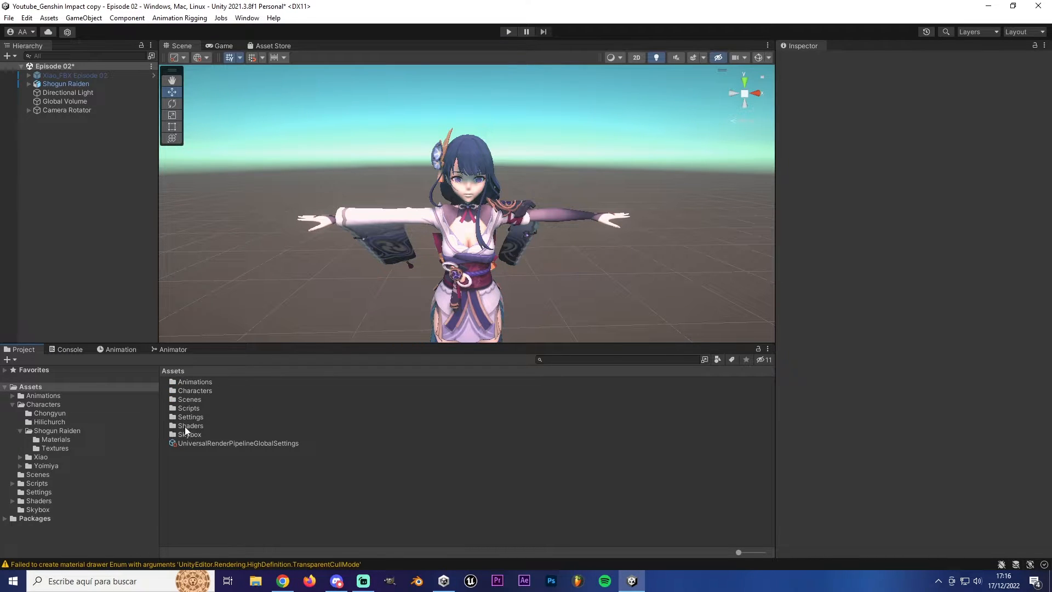
pyautogui.doubleClick(200, 424)
pyautogui.click(195, 381)
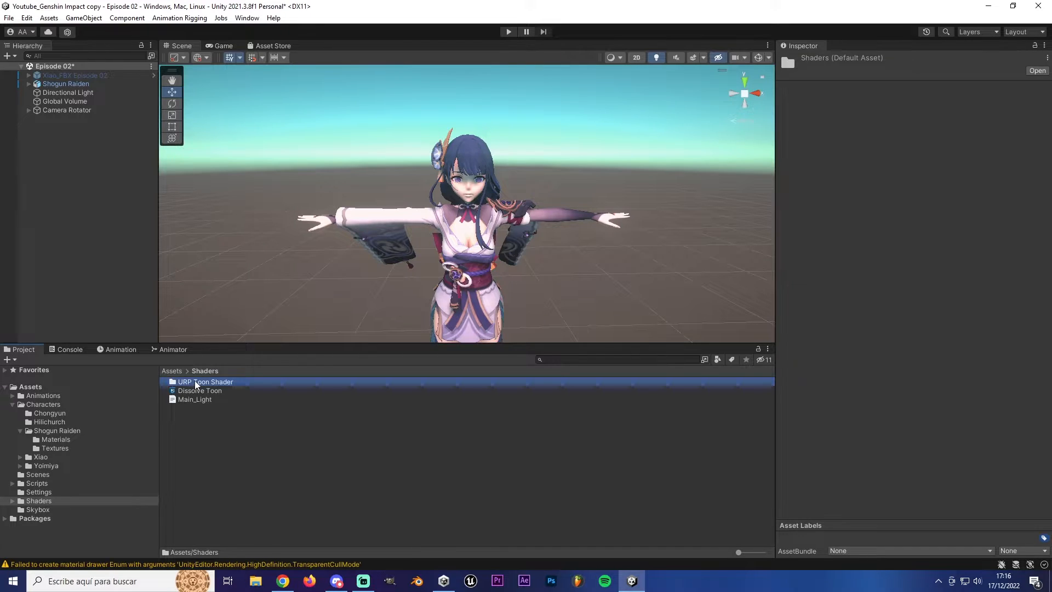
pyautogui.doubleClick(195, 381)
pyautogui.click(209, 374)
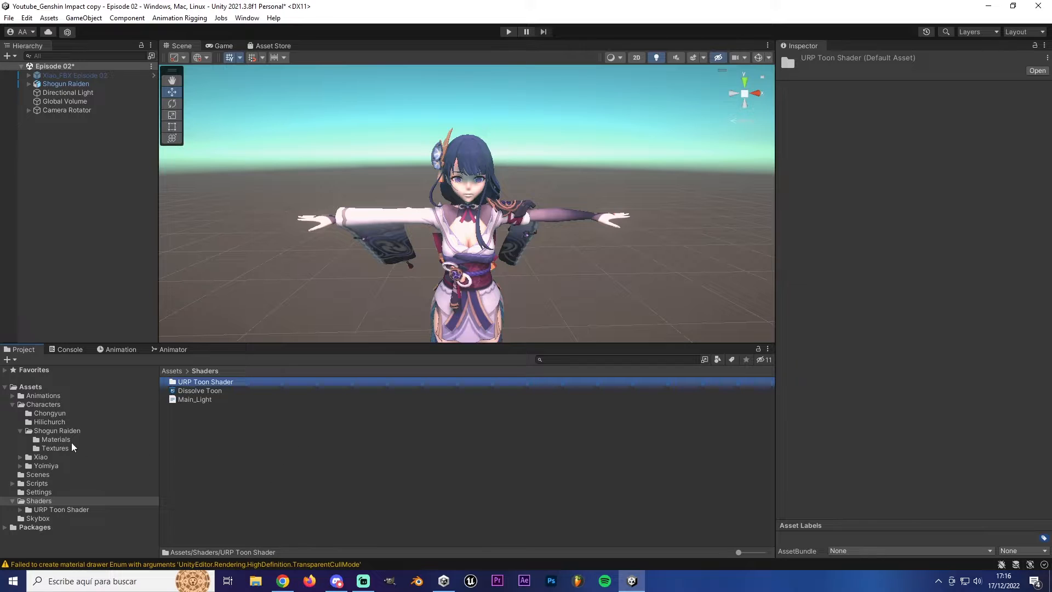
# Step: Assign the Toon shader to Shogun_Clothes_Body, Shogun_Face and Shogun_Hair_Eyes in Shogun Raiden's Materials folder
pyautogui.click(86, 440)
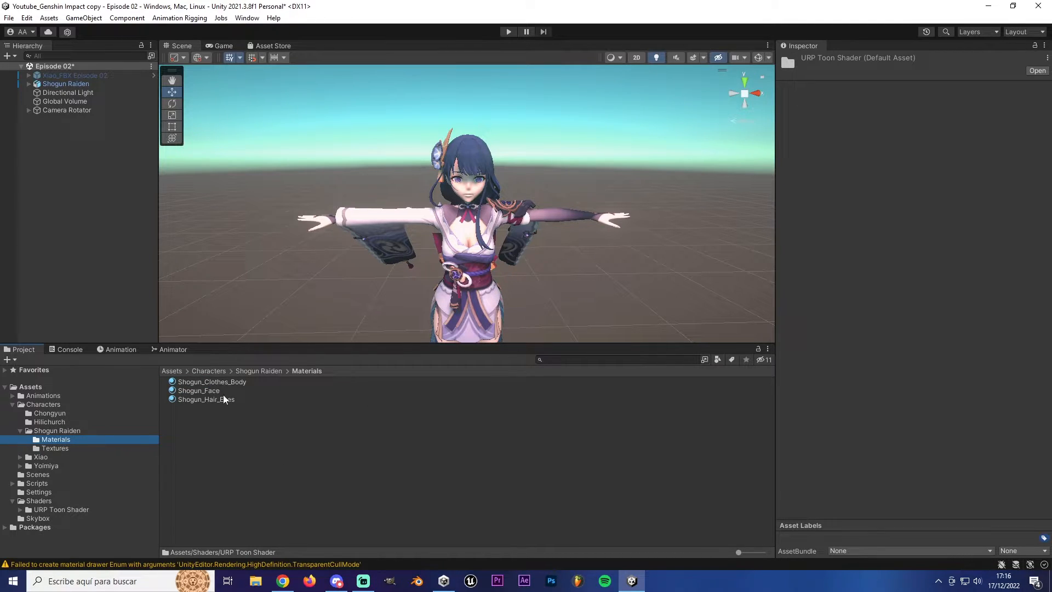
pyautogui.click(206, 382)
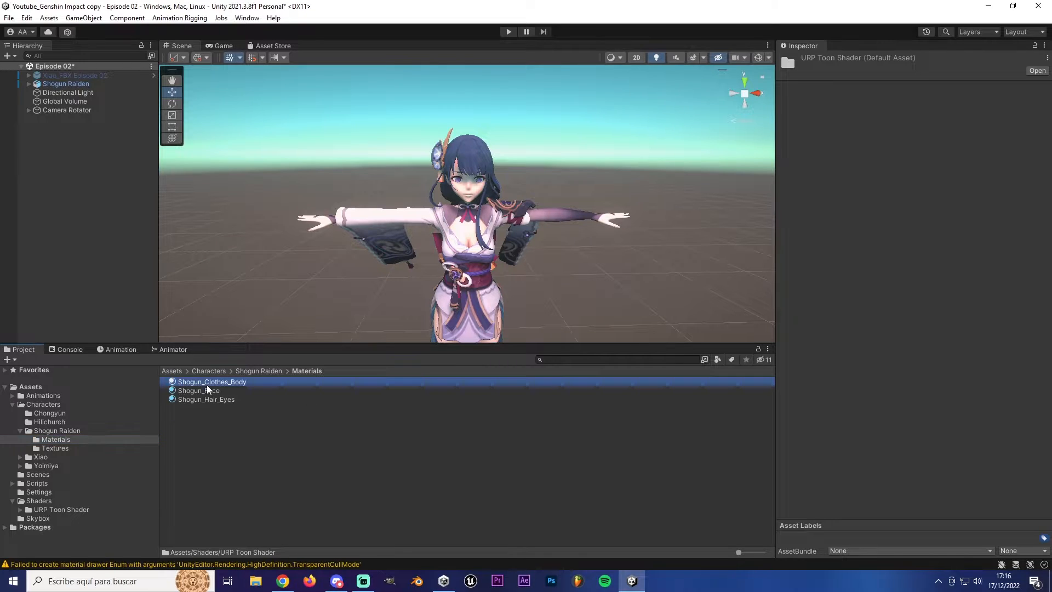
pyautogui.keyDown('shift'); pyautogui.click(206, 400); pyautogui.keyUp('shift')
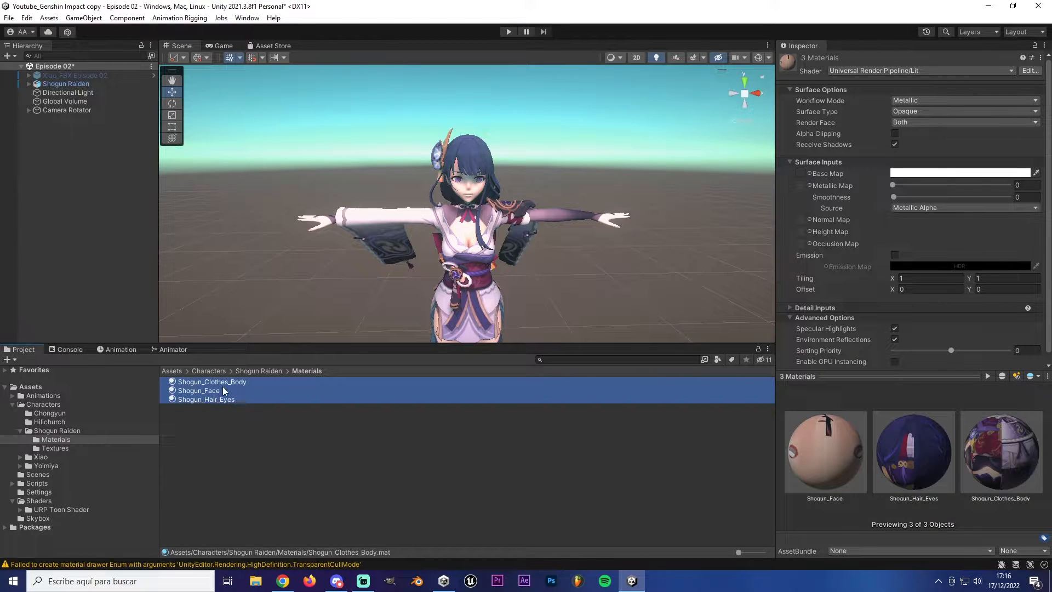
pyautogui.click(921, 71)
pyautogui.scroll(-2, 890, 120)
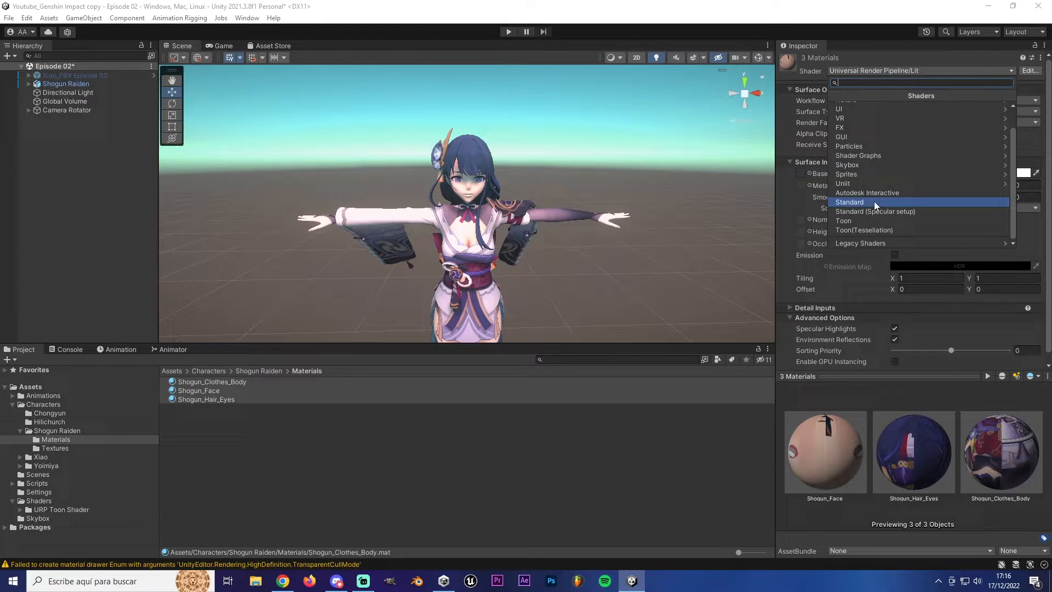
pyautogui.click(853, 221)
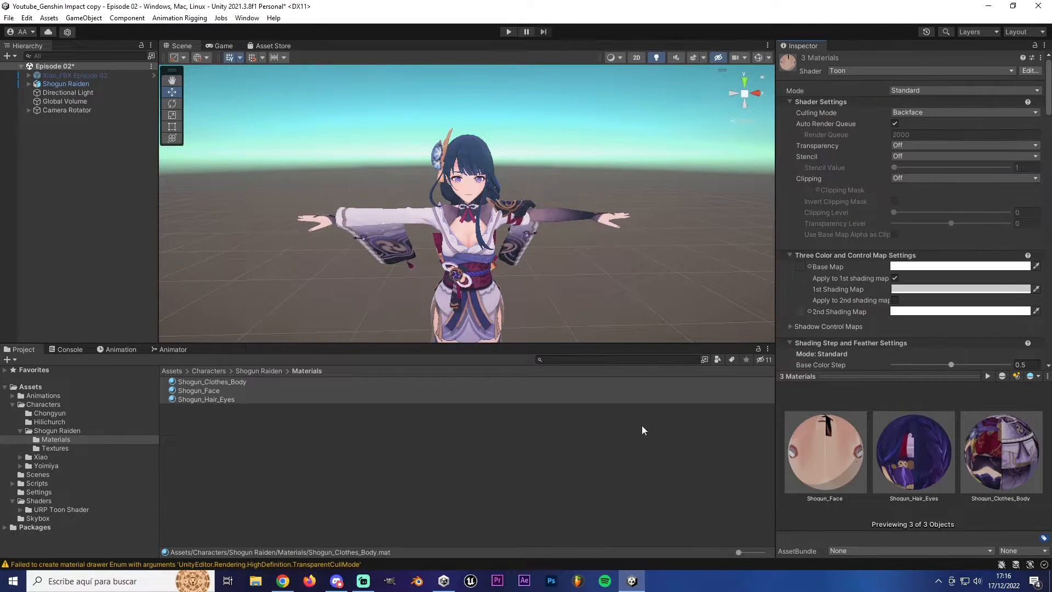
pyautogui.moveTo(513, 251); pyautogui.dragTo(525, 192, button='right')
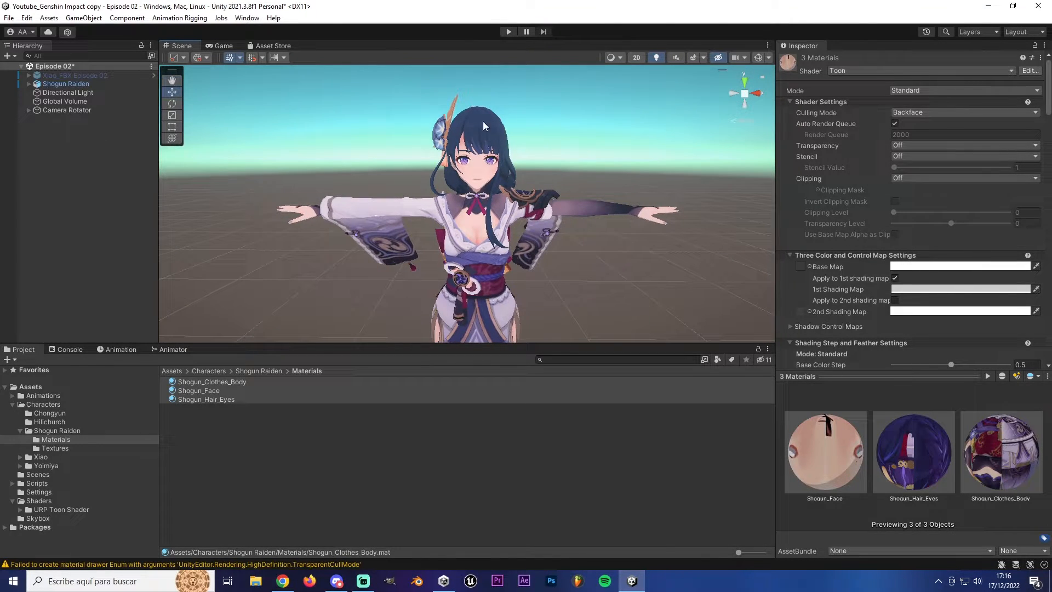
# Step: Reselect all three Shogun Raiden materials and check the assigned shader in the list of available shaders
pyautogui.click(236, 406)
pyautogui.click(213, 381)
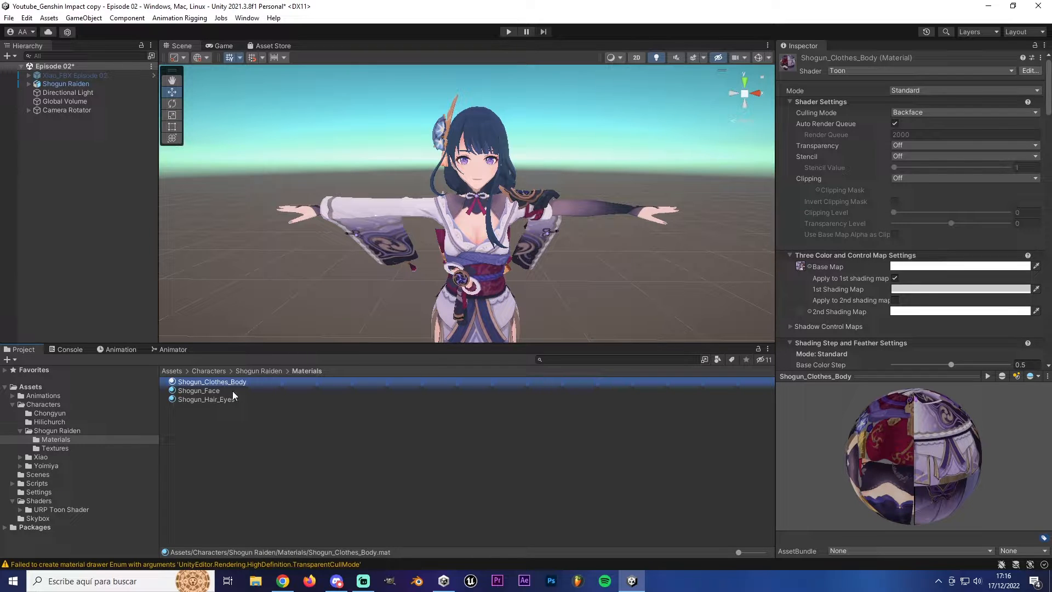
pyautogui.keyDown('shift'); pyautogui.click(408, 399); pyautogui.keyUp('shift')
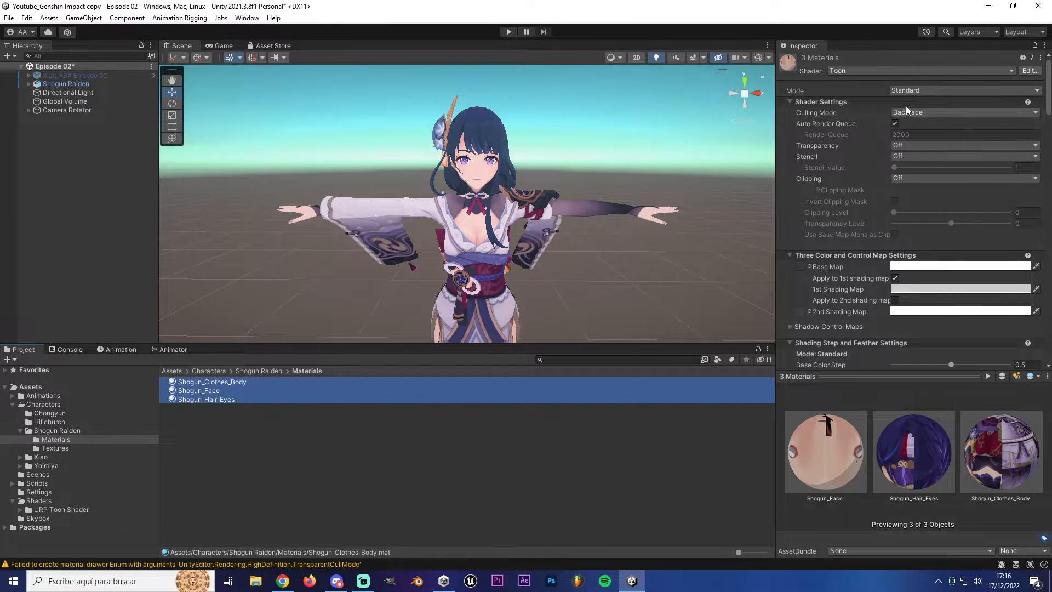
pyautogui.click(856, 68)
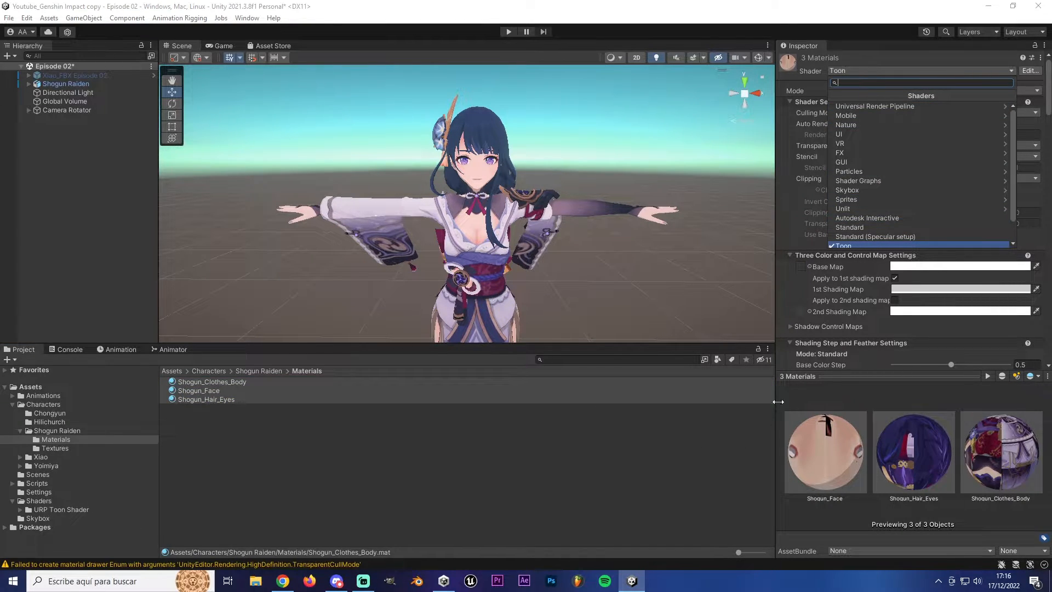
pyautogui.click(791, 289)
# Step: Turn off Apply to 1st shading map on the Shogun_Clothes_Body, Shogun_Hair_Eyes and Shogun_Face materials
pyautogui.click(894, 278)
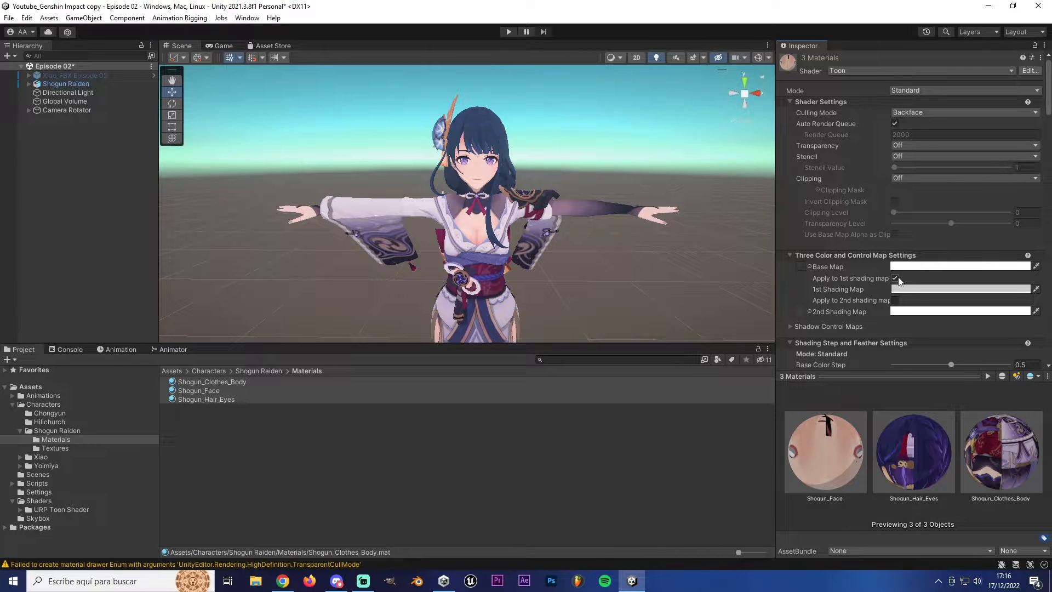
pyautogui.click(244, 390)
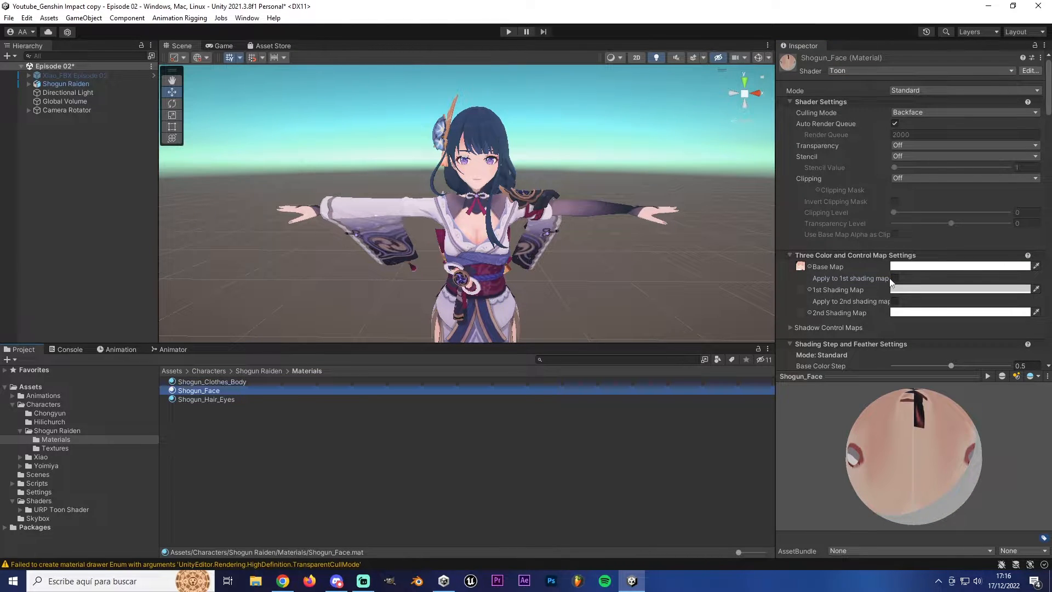
pyautogui.click(895, 277)
pyautogui.click(305, 400)
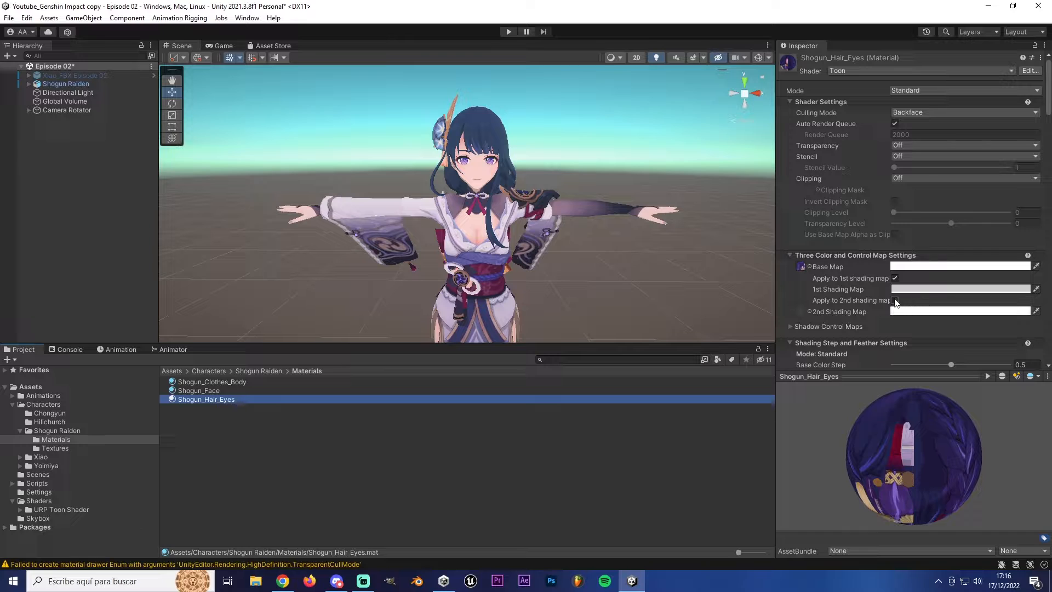
pyautogui.click(261, 381)
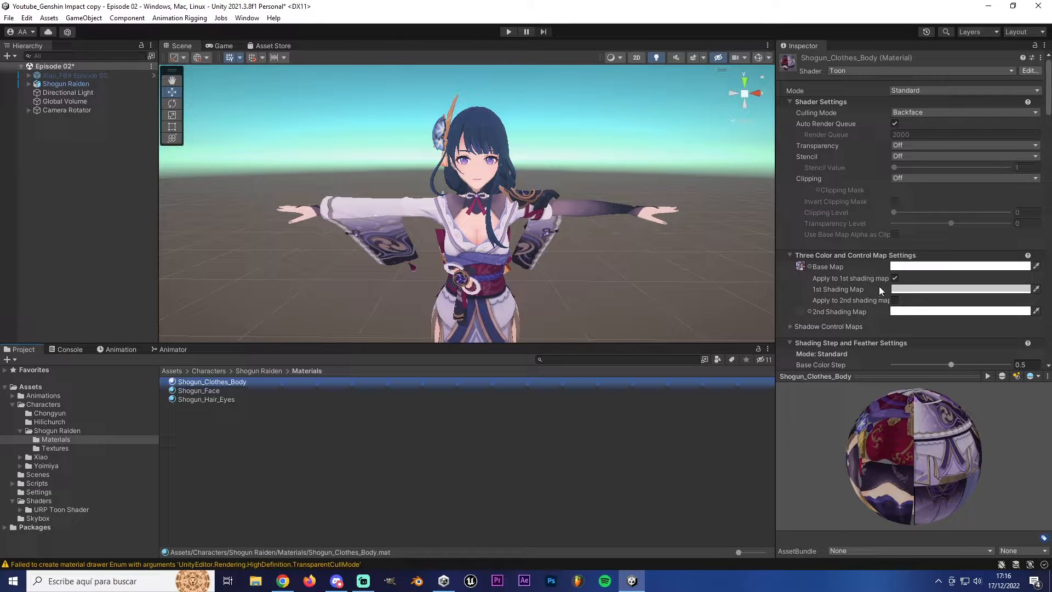
pyautogui.click(894, 277)
pyautogui.click(244, 399)
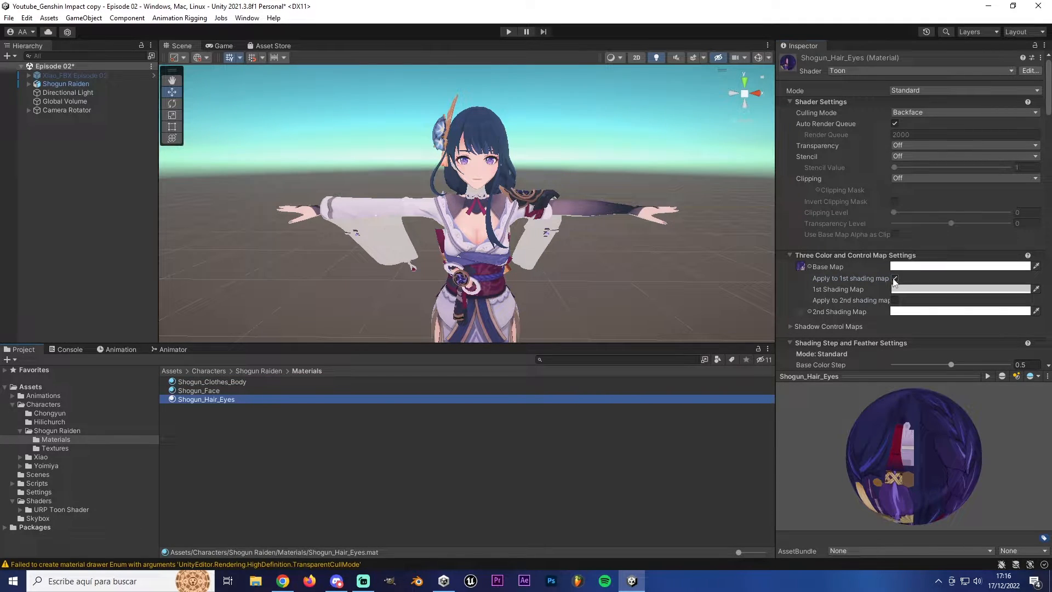
pyautogui.click(332, 391)
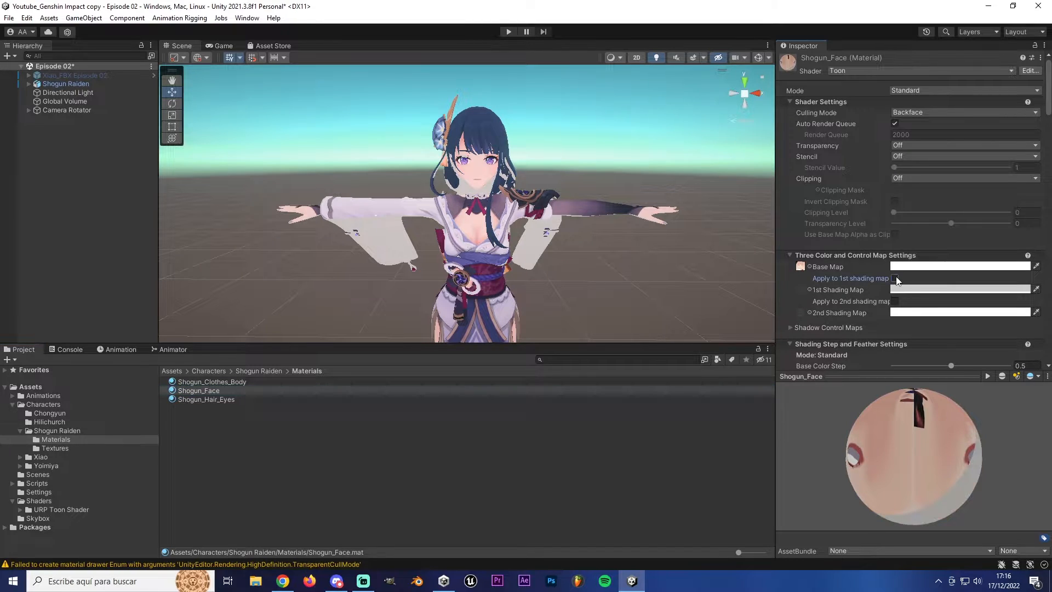
pyautogui.click(404, 445)
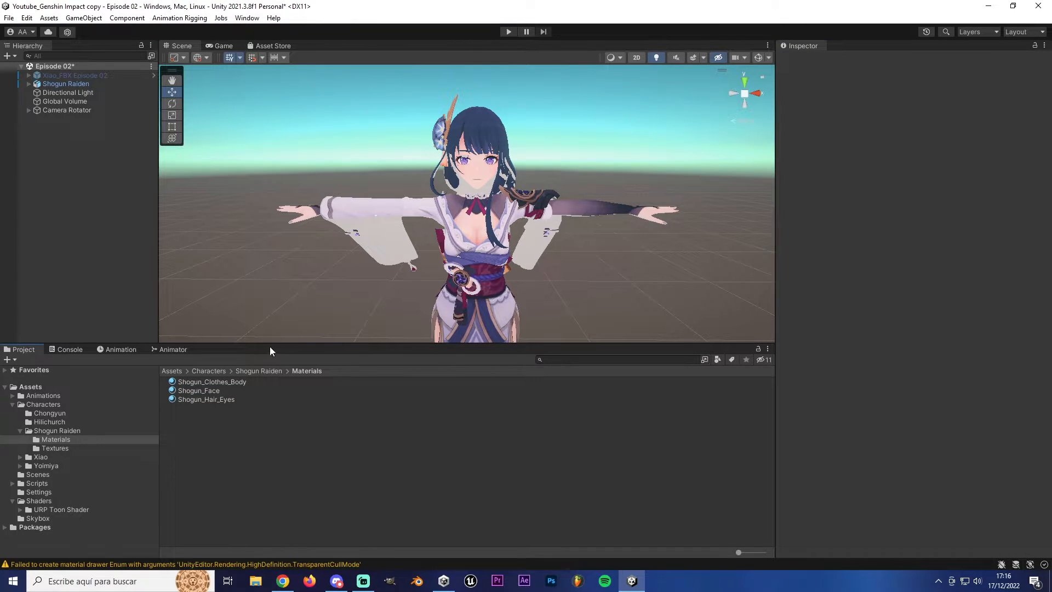
# Step: Re-enable Apply to 1st shading map on Shogun_Clothes_Body and set its 1st Shading Map color to red D90000
pyautogui.click(230, 382)
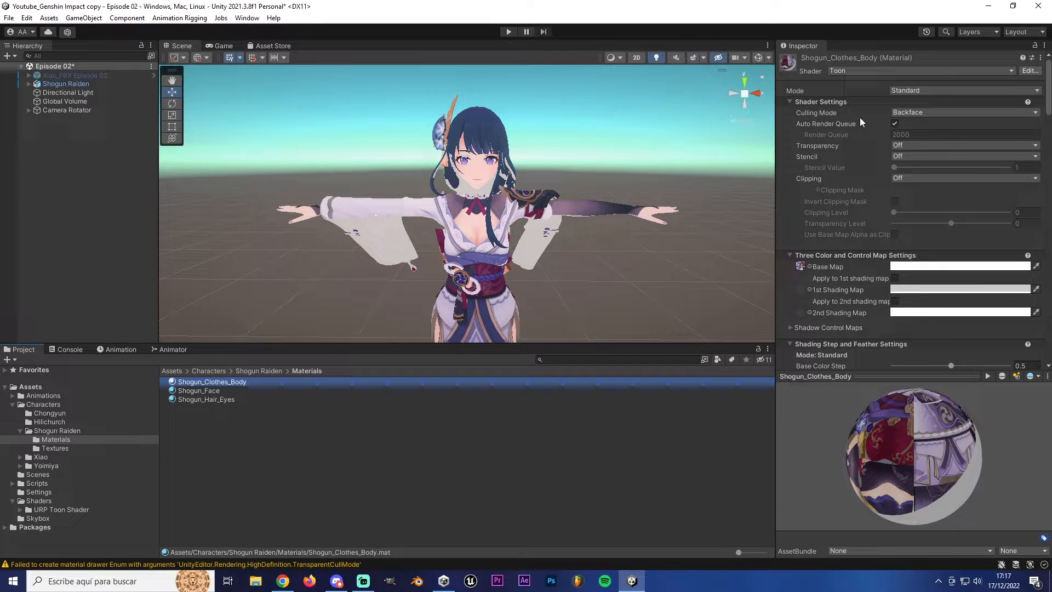
pyautogui.click(895, 278)
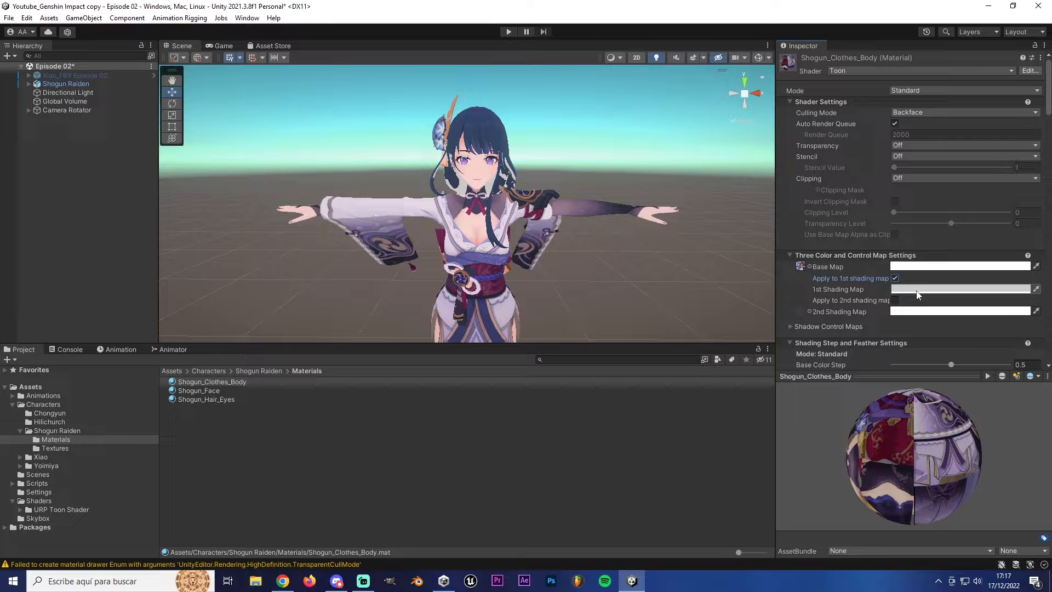
pyautogui.click(919, 289)
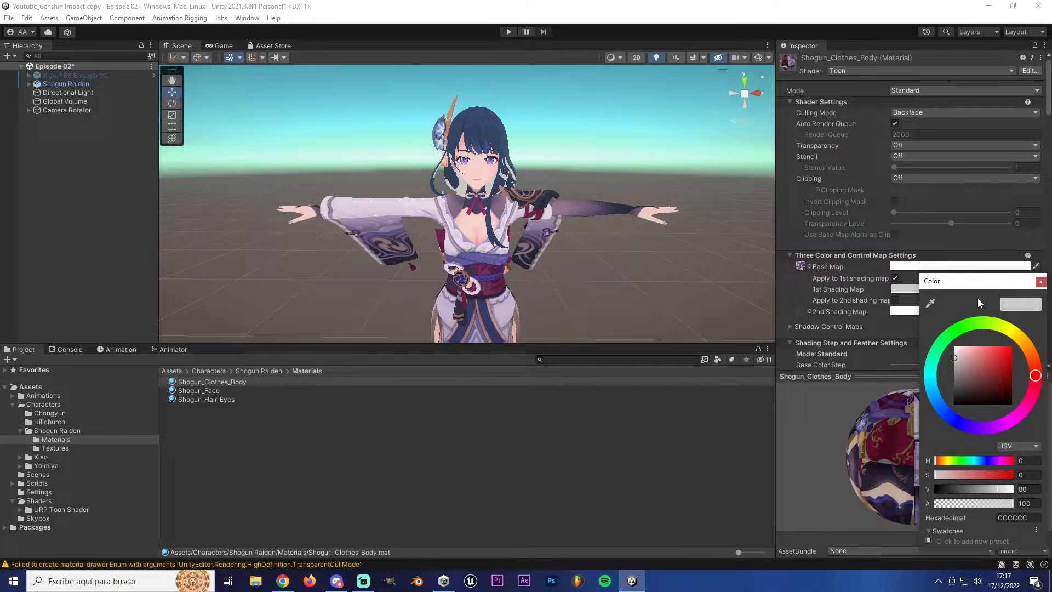
pyautogui.press('w')
pyautogui.moveTo(497, 216); pyautogui.dragTo(427, 227, button='right')
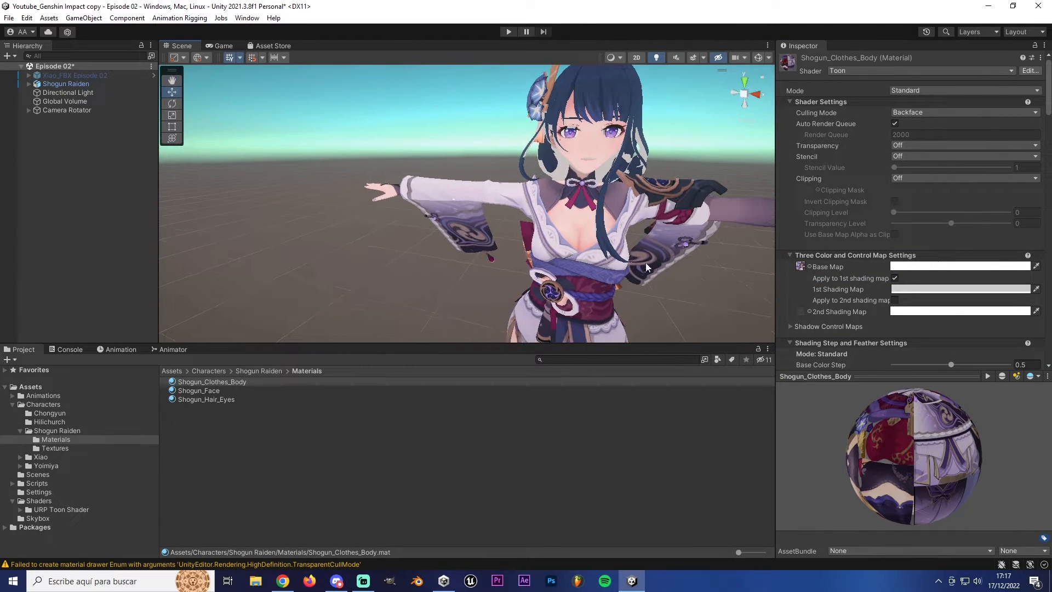
pyautogui.click(942, 289)
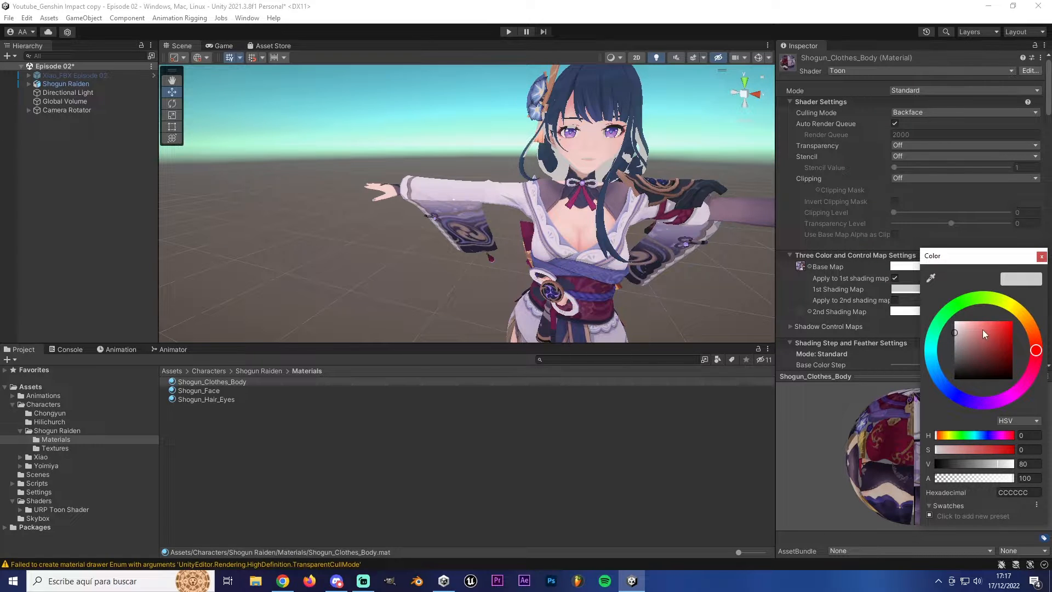
pyautogui.moveTo(984, 333); pyautogui.dragTo(1013, 331)
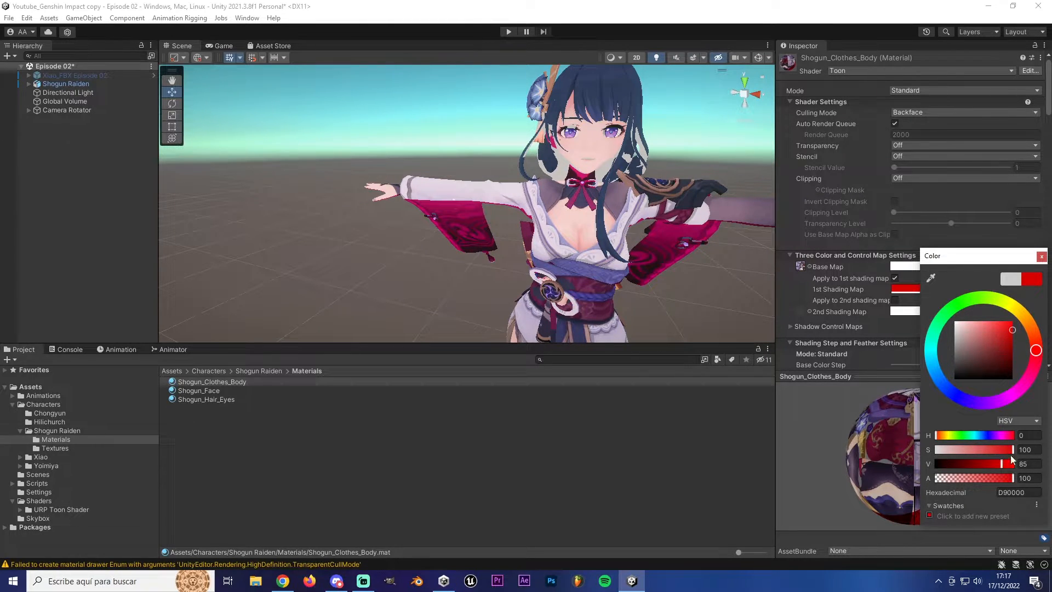
# Step: Set Shogun_Clothes_Body's 1st Shading Map color to light grey CCCCCC with a brightness value of 80
pyautogui.moveTo(968, 331); pyautogui.dragTo(940, 304)
pyautogui.click(1023, 463)
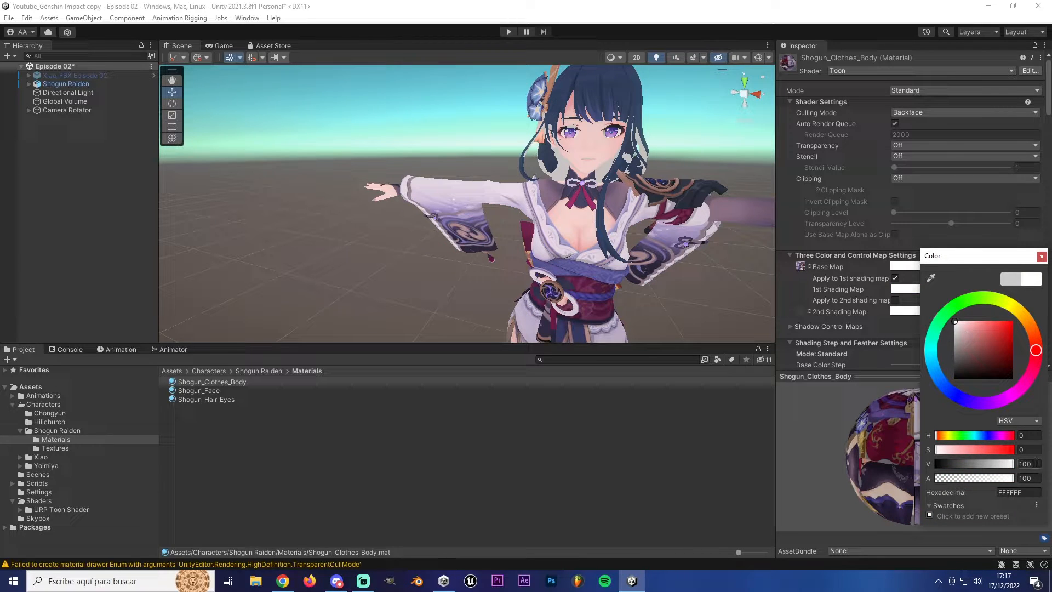
pyautogui.write('80')
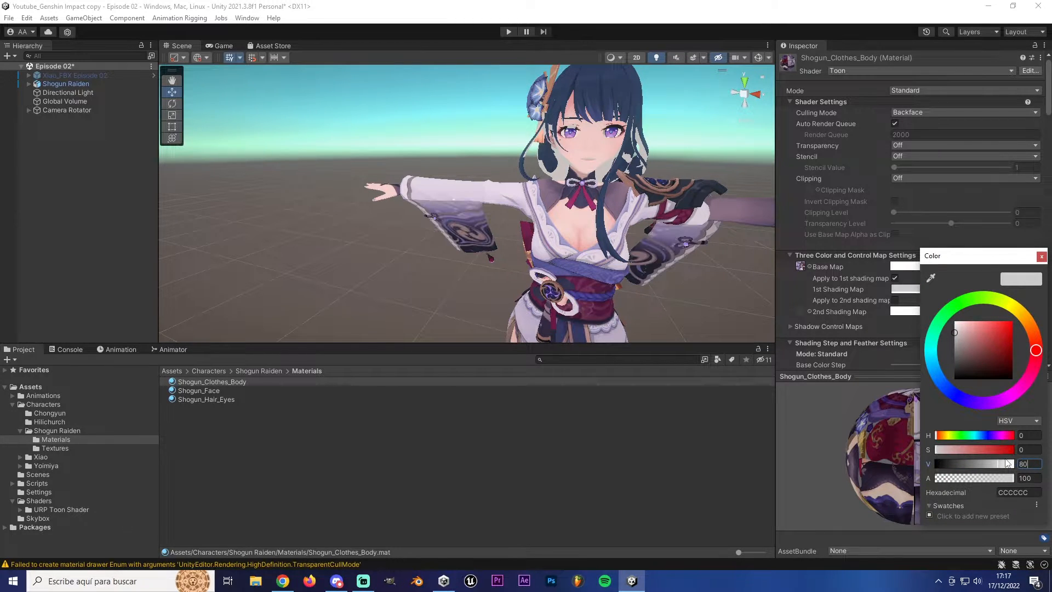
pyautogui.click(1042, 256)
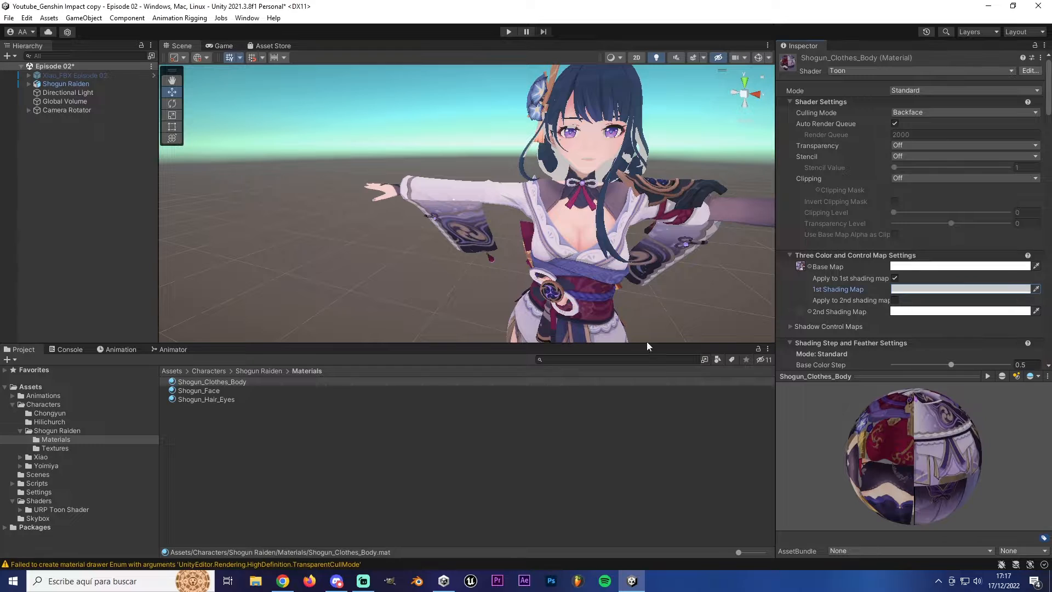
# Step: Turn on Apply to 1st shading map for the Shogun_Face and Shogun_Hair_Eyes materials
pyautogui.click(286, 390)
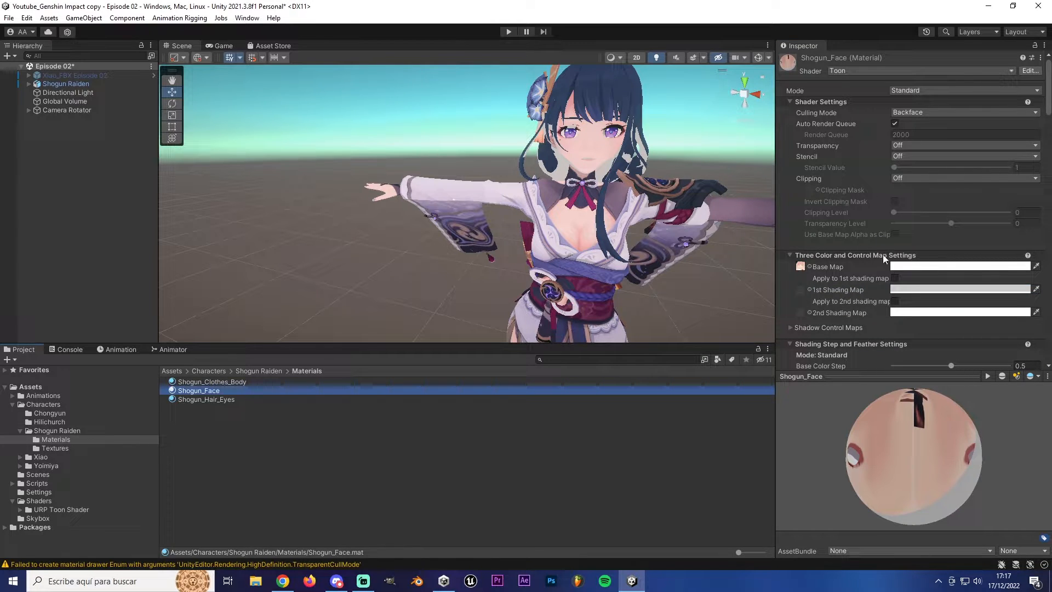
pyautogui.click(895, 278)
pyautogui.click(268, 400)
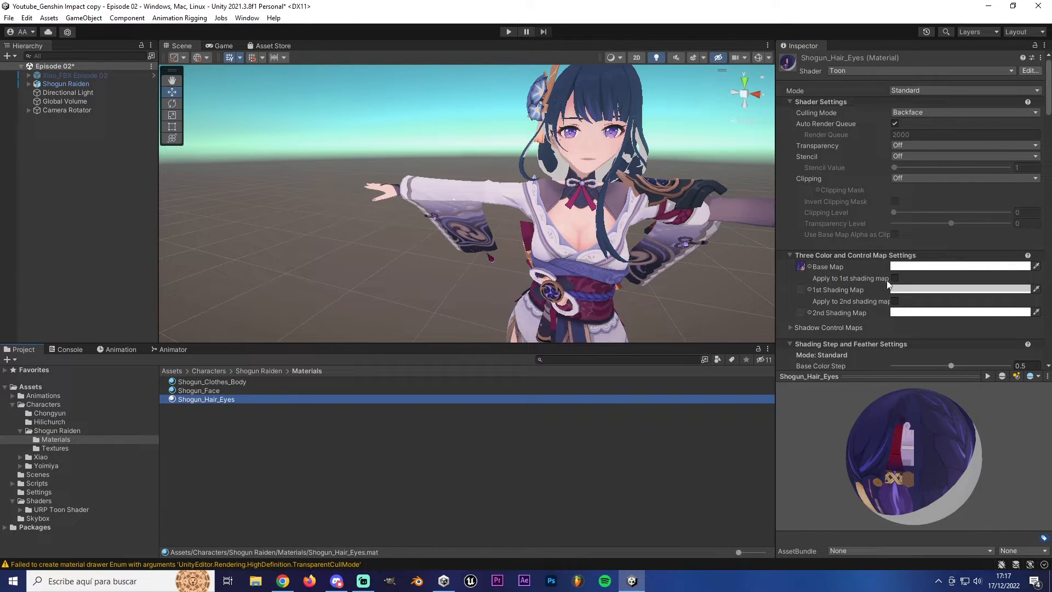
pyautogui.click(894, 278)
# Step: Examine the toon shading on Shogun Raiden from several distances in the scene, including in a maximized view
pyautogui.moveTo(267, 259)
pyautogui.mouseDown(button='right')
pyautogui.moveTo(403, 234)
pyautogui.moveTo(421, 241)
pyautogui.moveTo(354, 269)
pyautogui.moveTo(367, 234)
pyautogui.mouseUp(button='right')
pyautogui.press('s')
pyautogui.press('w')
pyautogui.press('s')
pyautogui.press('w')
pyautogui.moveTo(474, 259); pyautogui.dragTo(473, 247, button='right')
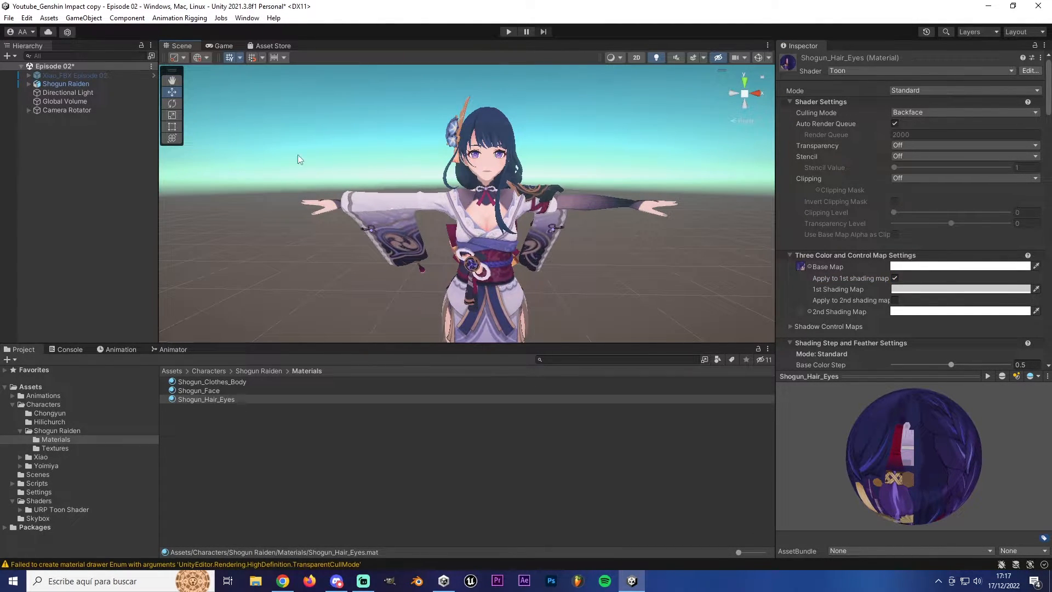
pyautogui.hotkey('shift', 'space')
pyautogui.press('w')
pyautogui.moveTo(594, 337)
pyautogui.mouseDown(button='right')
pyautogui.moveTo(602, 332)
pyautogui.moveTo(582, 322)
pyautogui.mouseUp(button='right')
pyautogui.press('s')
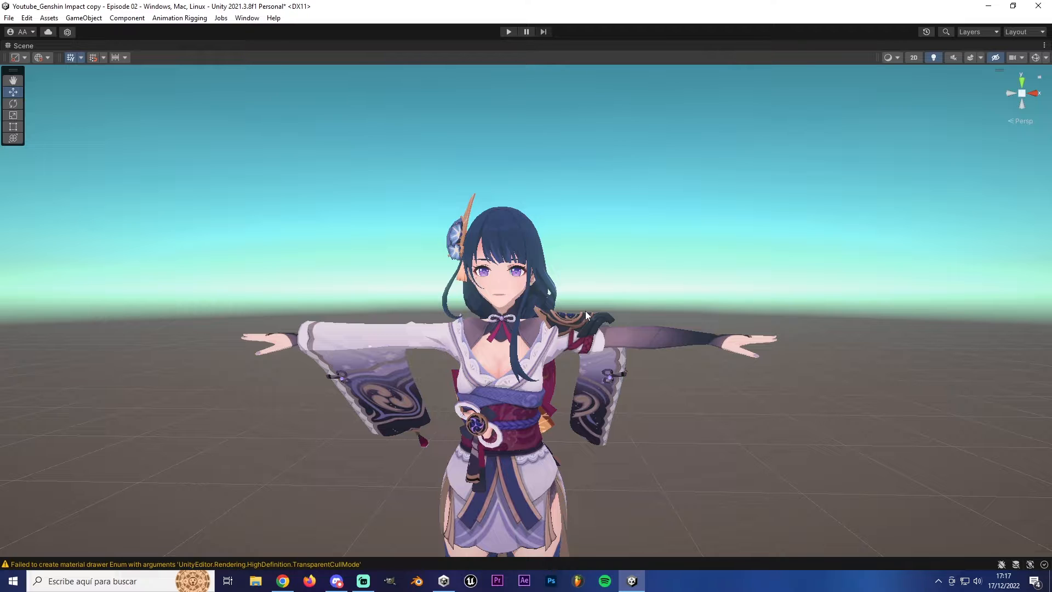
pyautogui.hotkey('shift', 'space')
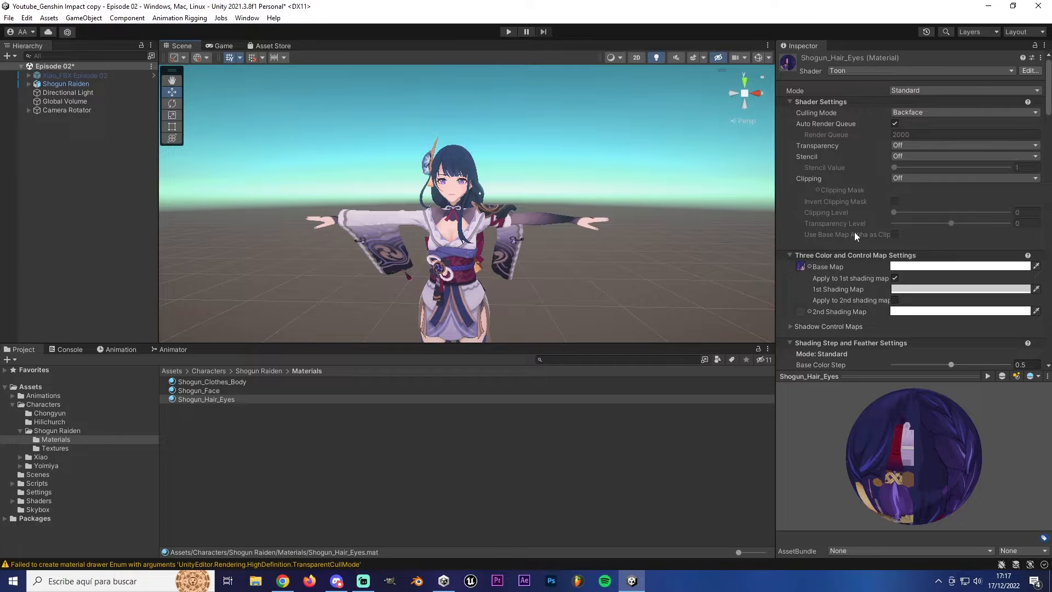
# Step: Look through the remaining toon settings of Shogun_Hair_Eyes, including rim light, MatCap and outline, and view the Shogun Raiden object
pyautogui.scroll(-15, 834, 281)
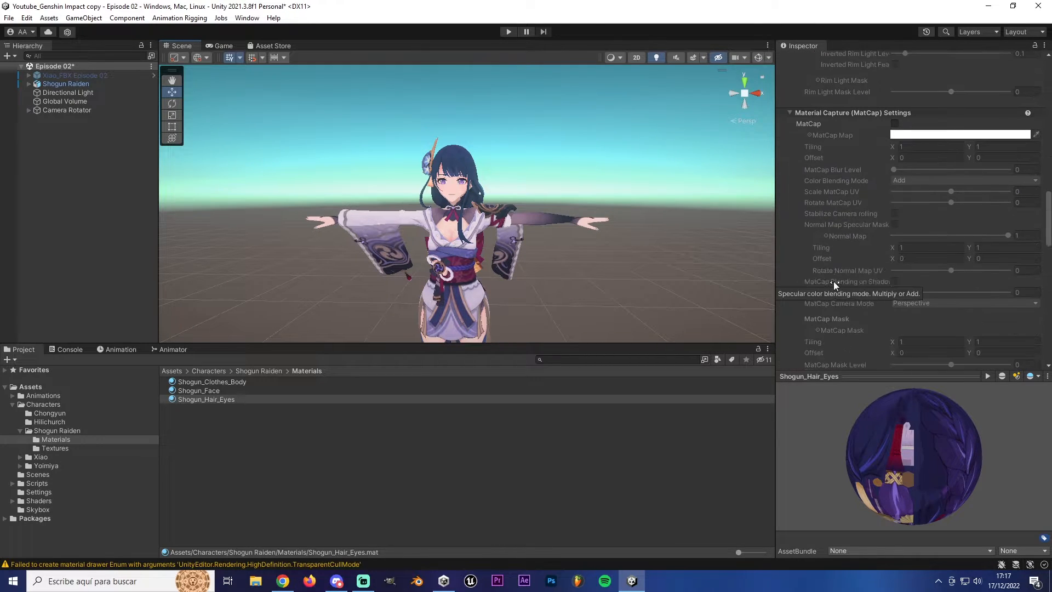
pyautogui.scroll(-15, 833, 281)
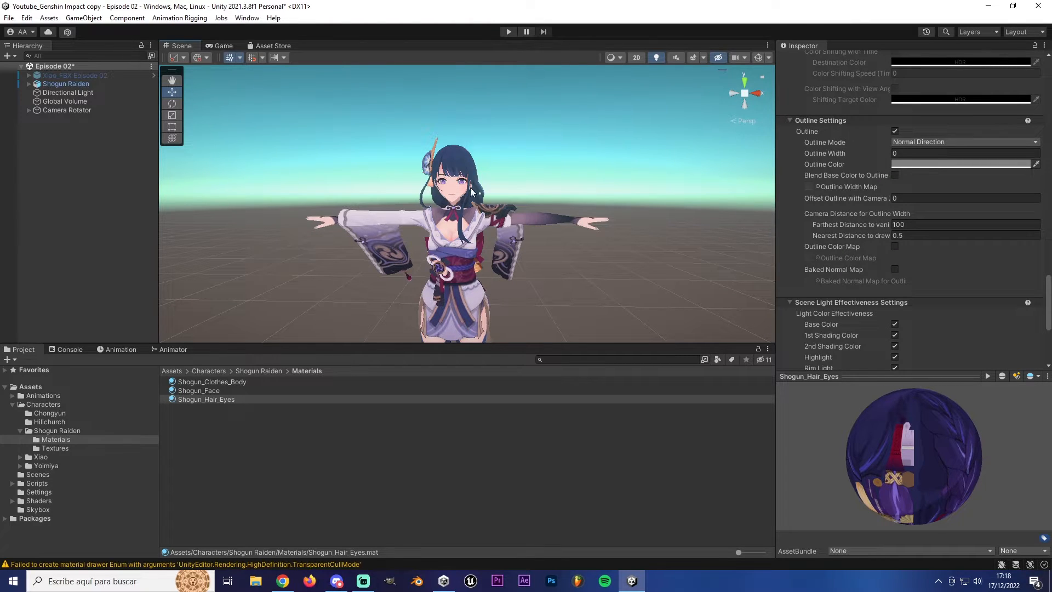
pyautogui.scroll(-10, 845, 200)
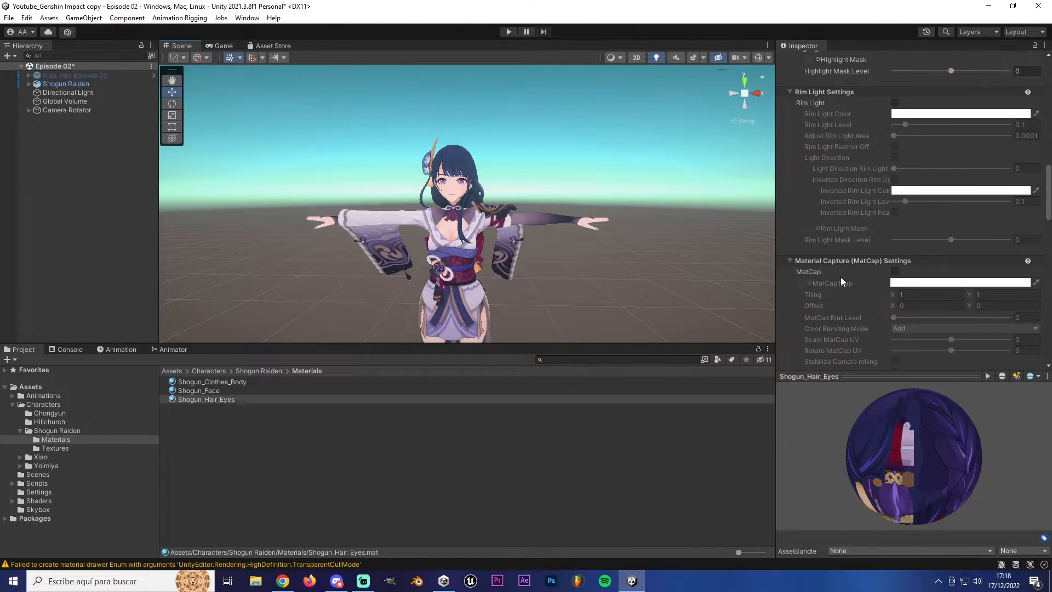
pyautogui.scroll(10, 840, 277)
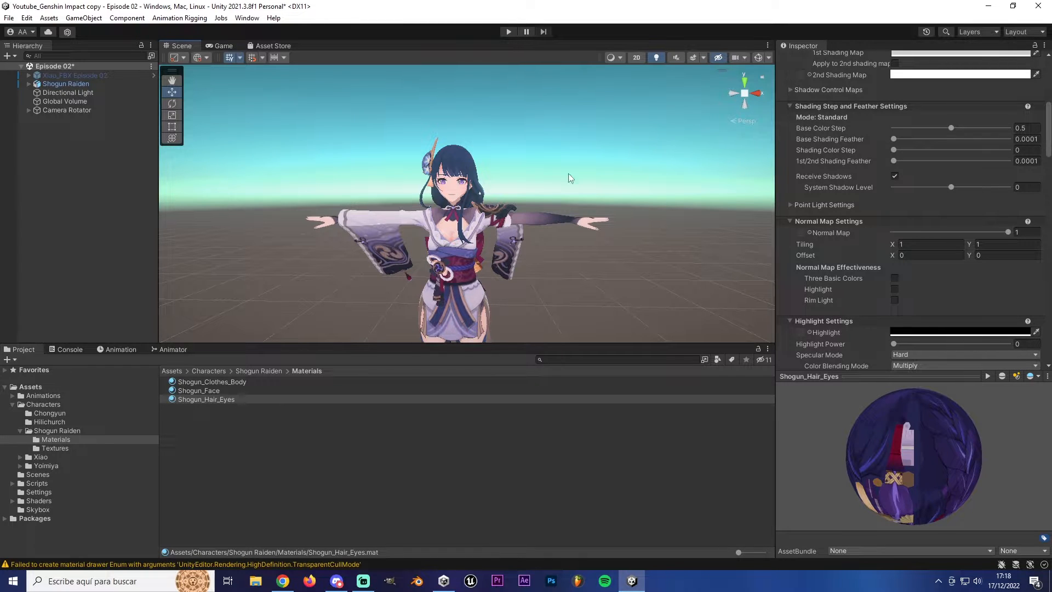
pyautogui.click(66, 83)
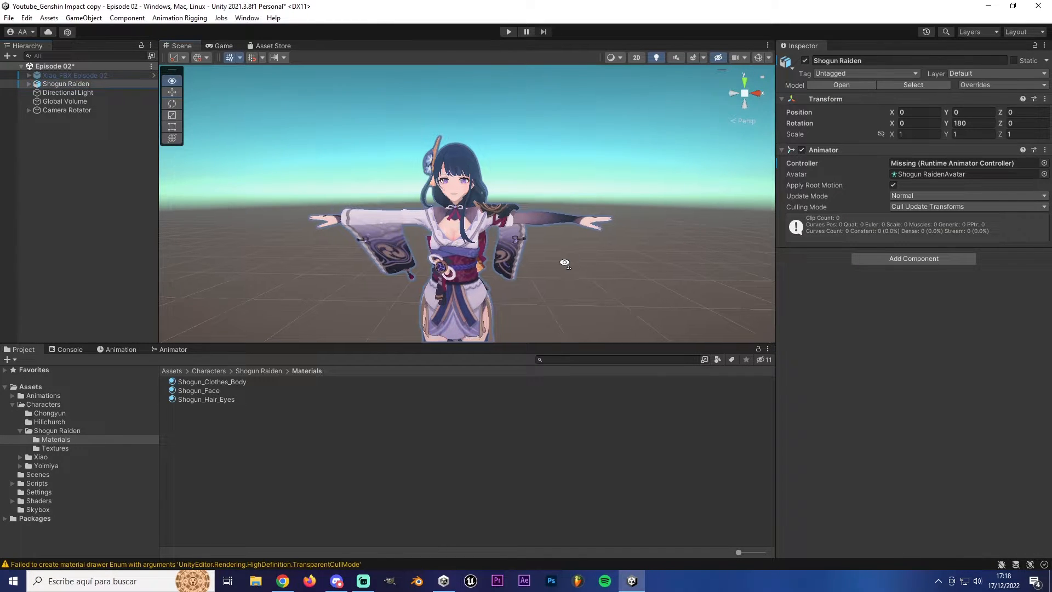
pyautogui.keyDown('alt'); pyautogui.moveTo(564, 262); pyautogui.dragTo(560, 266); pyautogui.keyUp('alt')
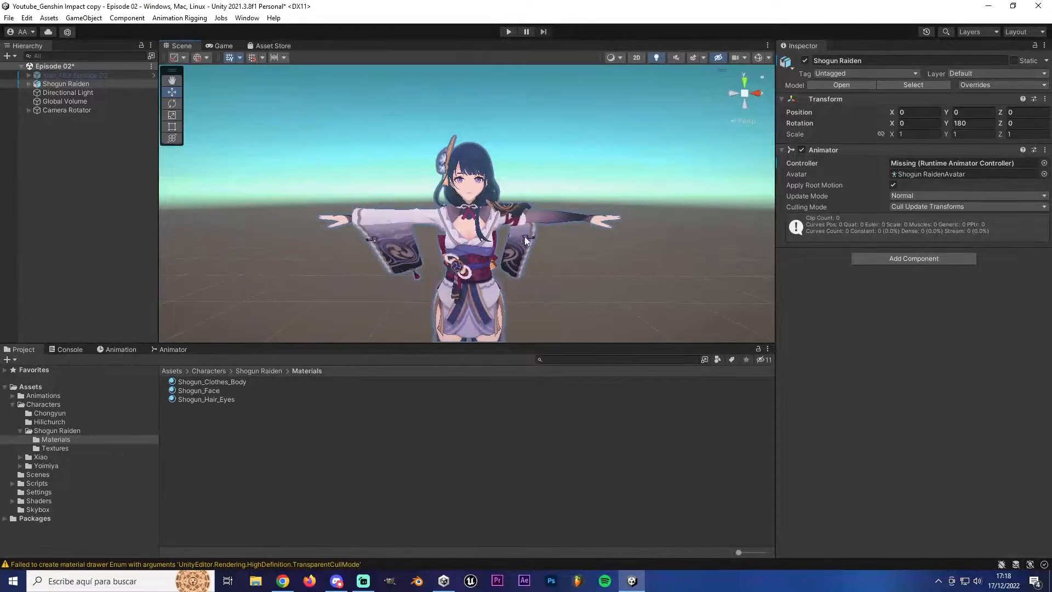
# Step: Return to the root Assets folder and collapse the Shogun Raiden and Characters folders in the project tree
pyautogui.click(248, 458)
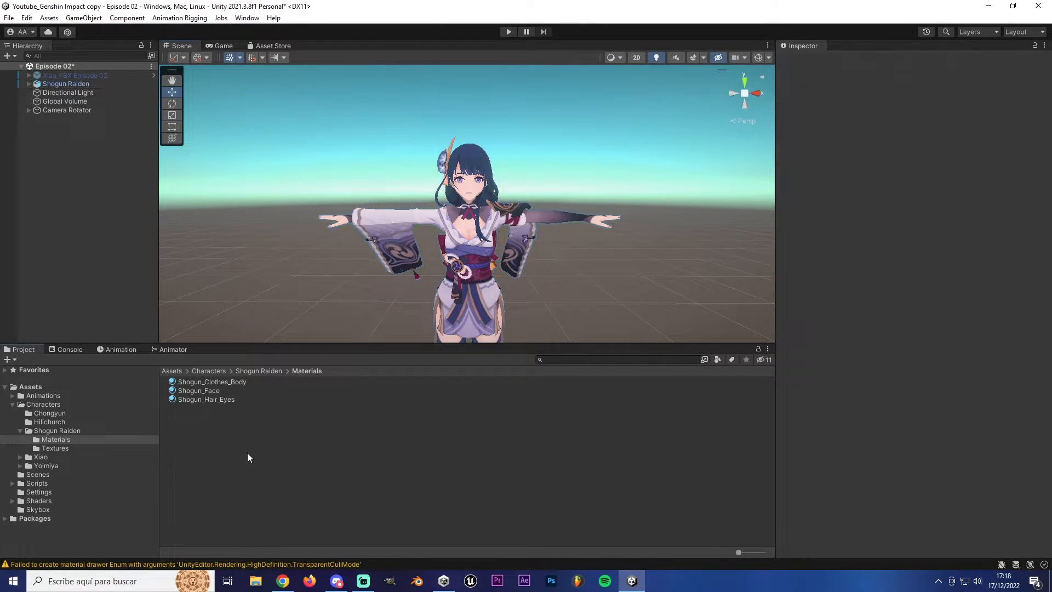
pyautogui.click(171, 371)
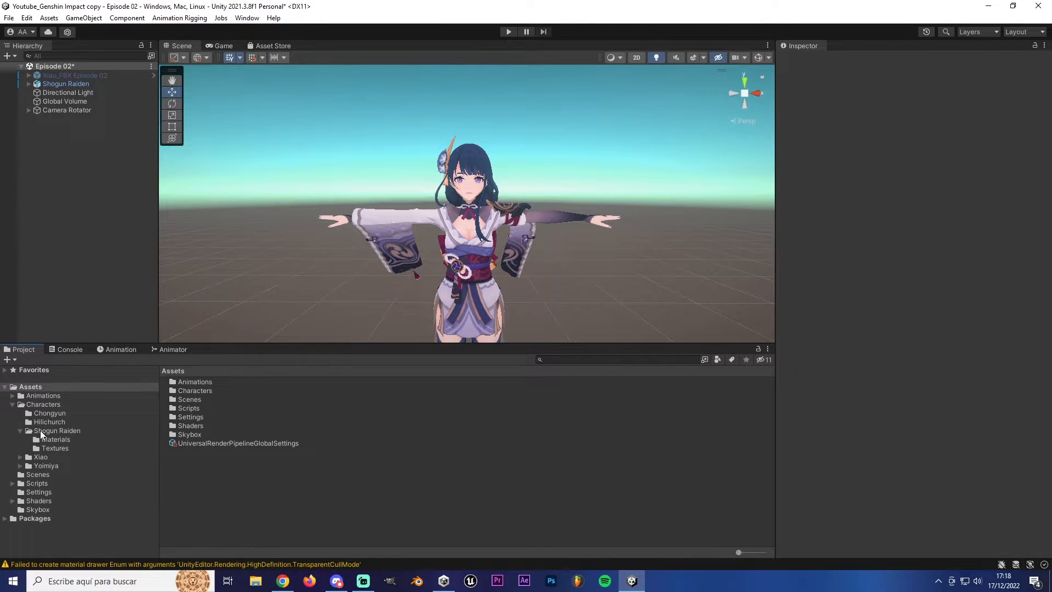
pyautogui.click(22, 431)
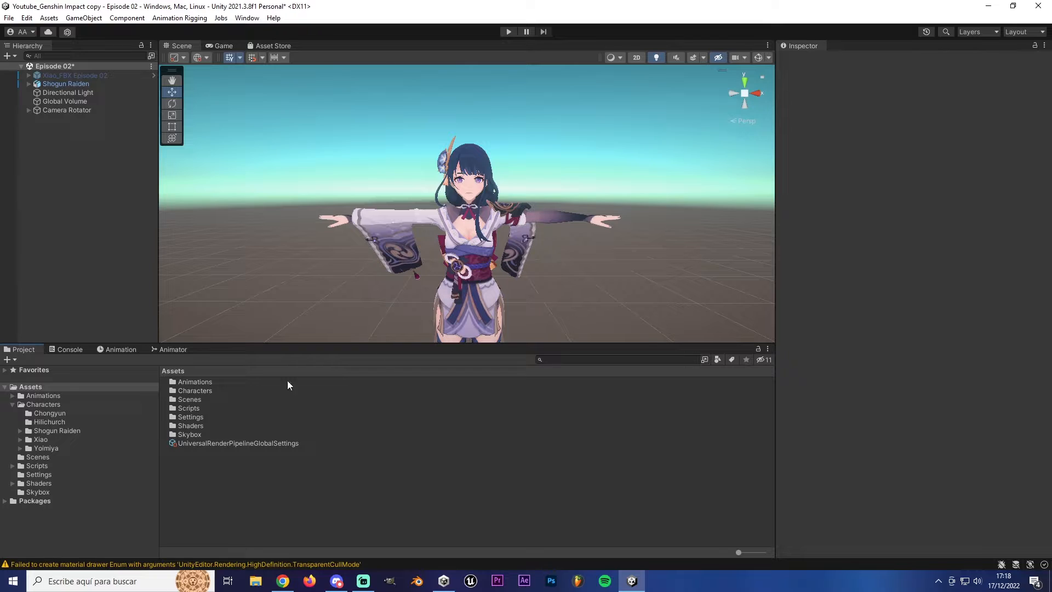
pyautogui.click(13, 404)
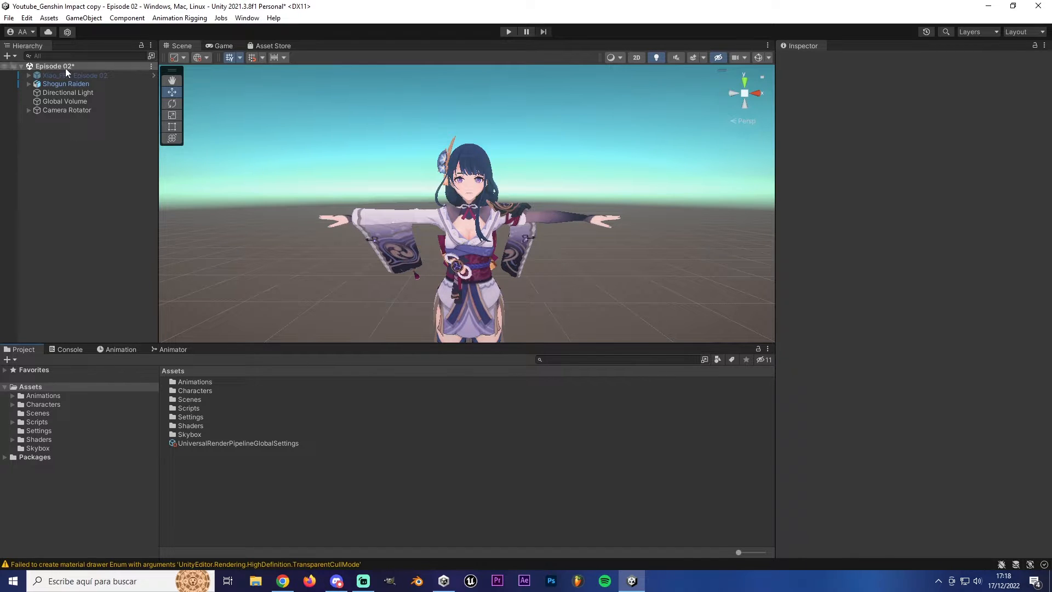
# Step: Create an Animator Controller named Shogun Controller in the Animations/Characters/Shogun Raiden folder
pyautogui.click(77, 84)
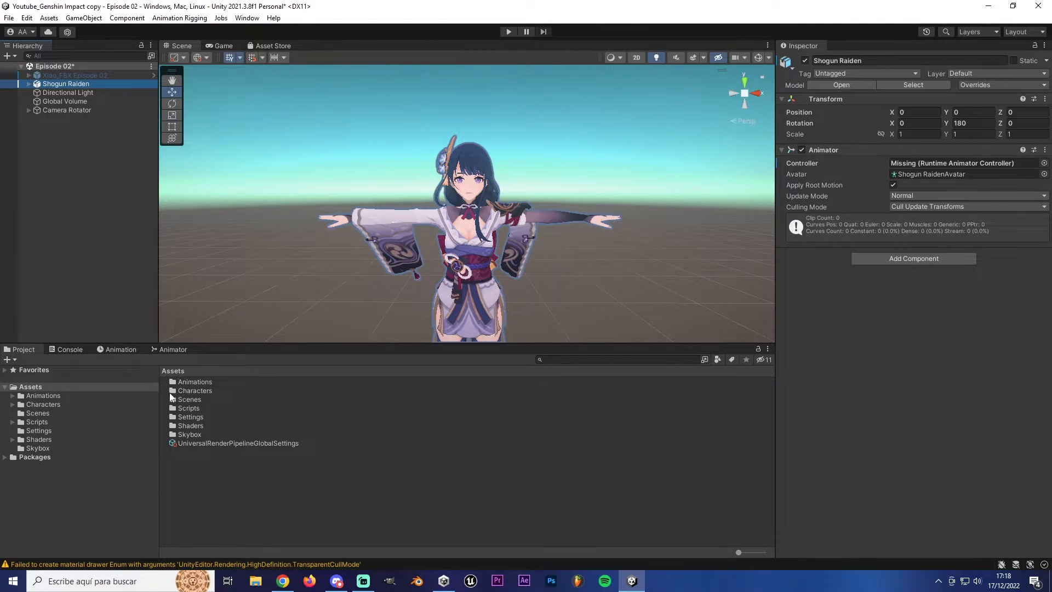
pyautogui.doubleClick(190, 382)
pyautogui.doubleClick(202, 382)
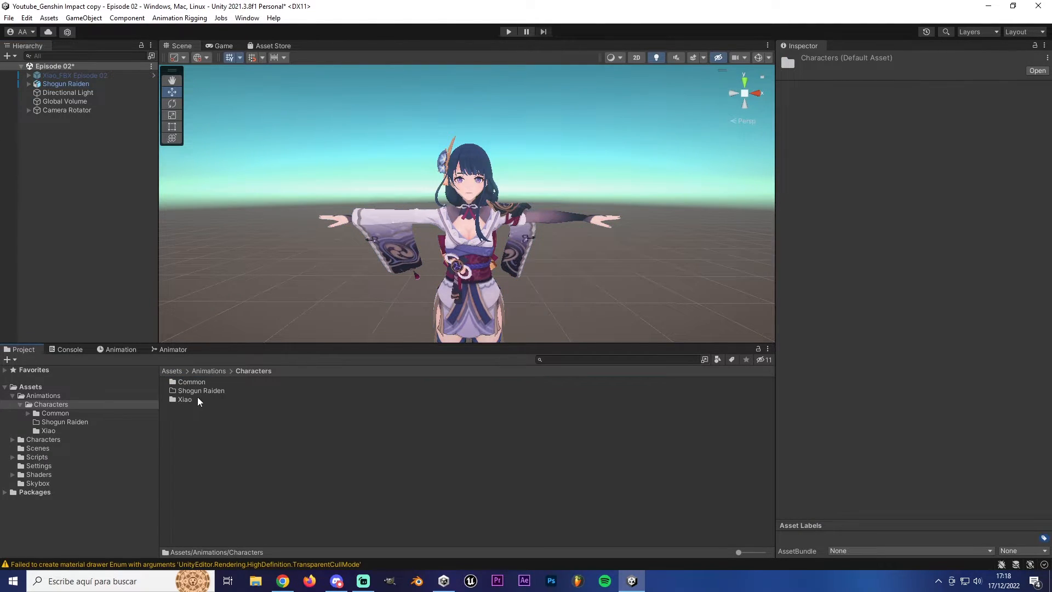
pyautogui.click(190, 390)
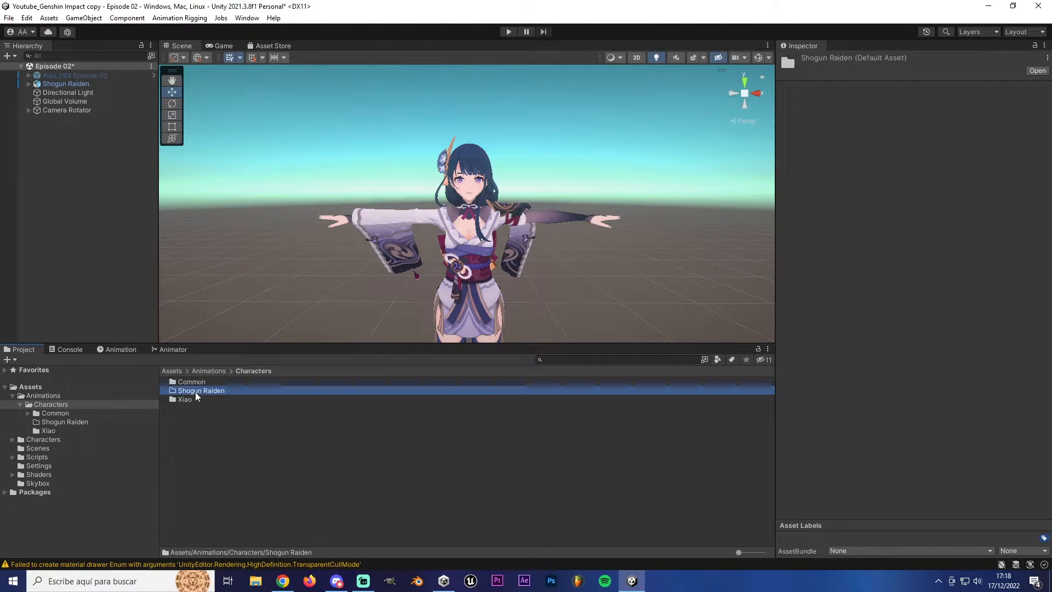
pyautogui.doubleClick(210, 391)
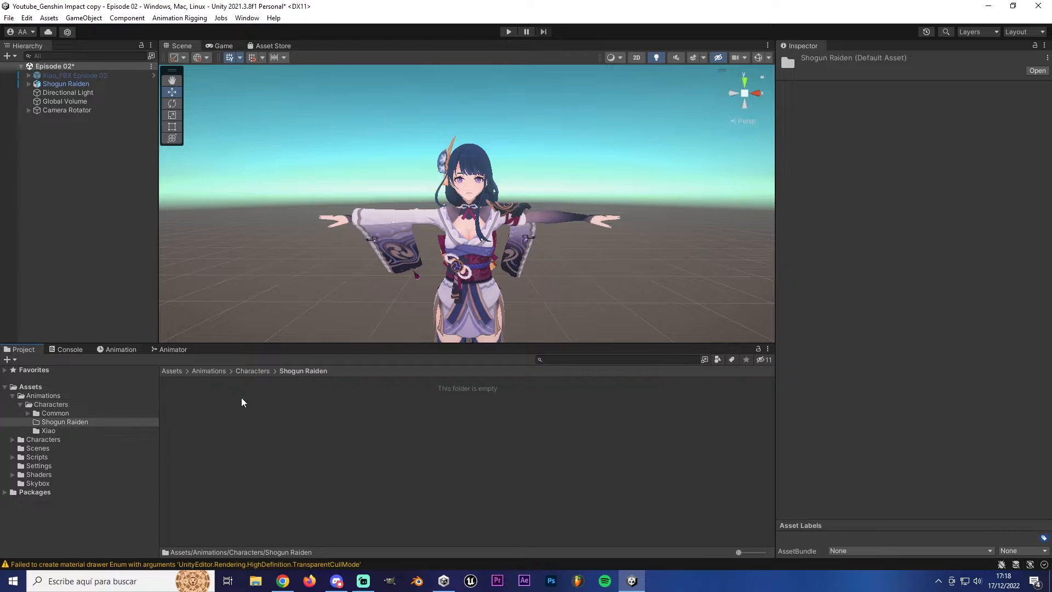
pyautogui.rightClick(300, 416)
pyautogui.moveTo(380, 133)
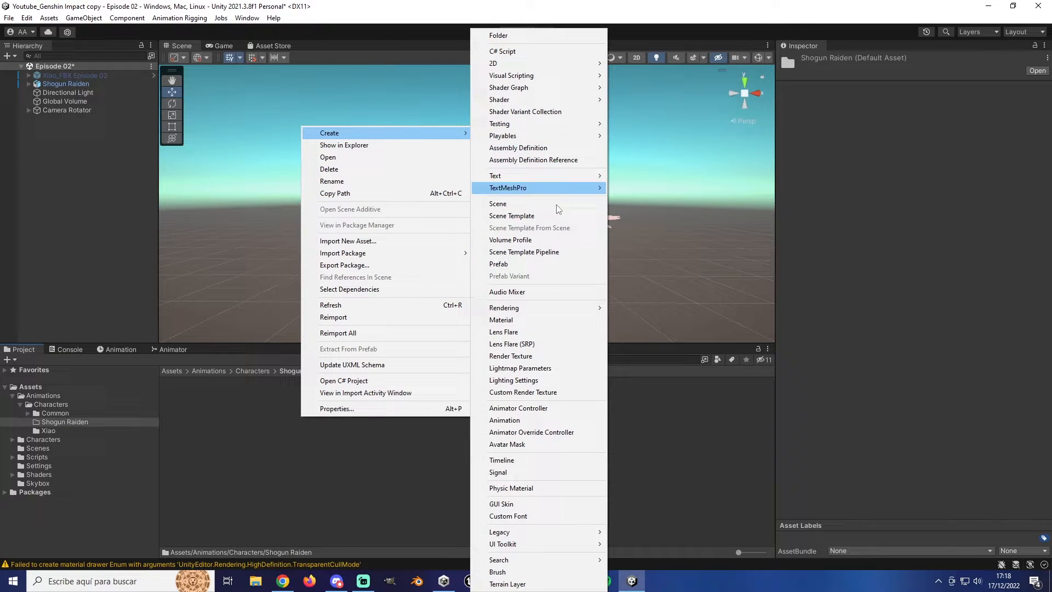
pyautogui.click(546, 409)
pyautogui.write('Sh')
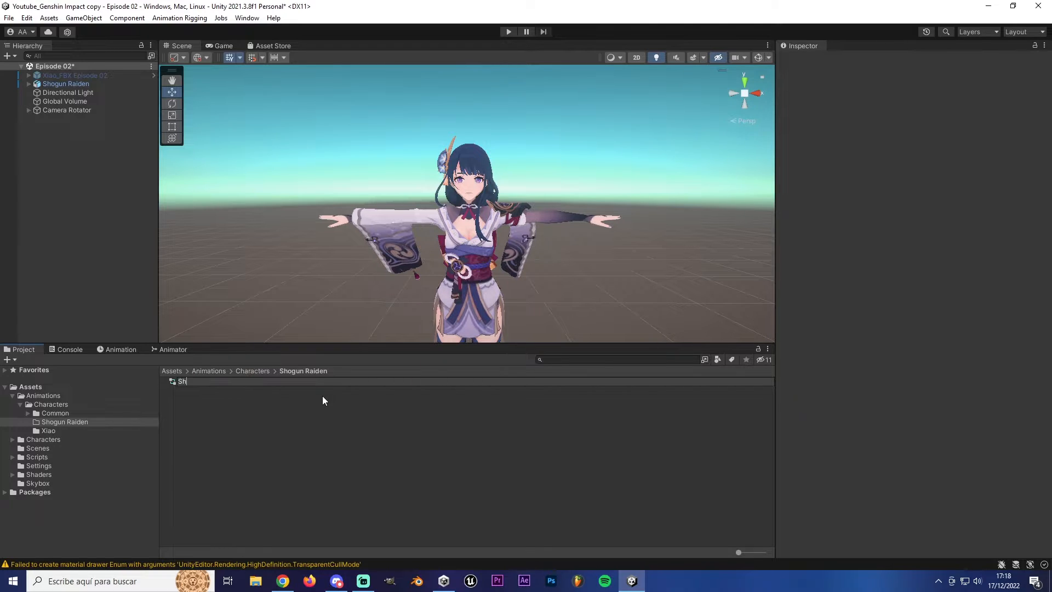
pyautogui.write('ogun Controller')
pyautogui.press('Return')
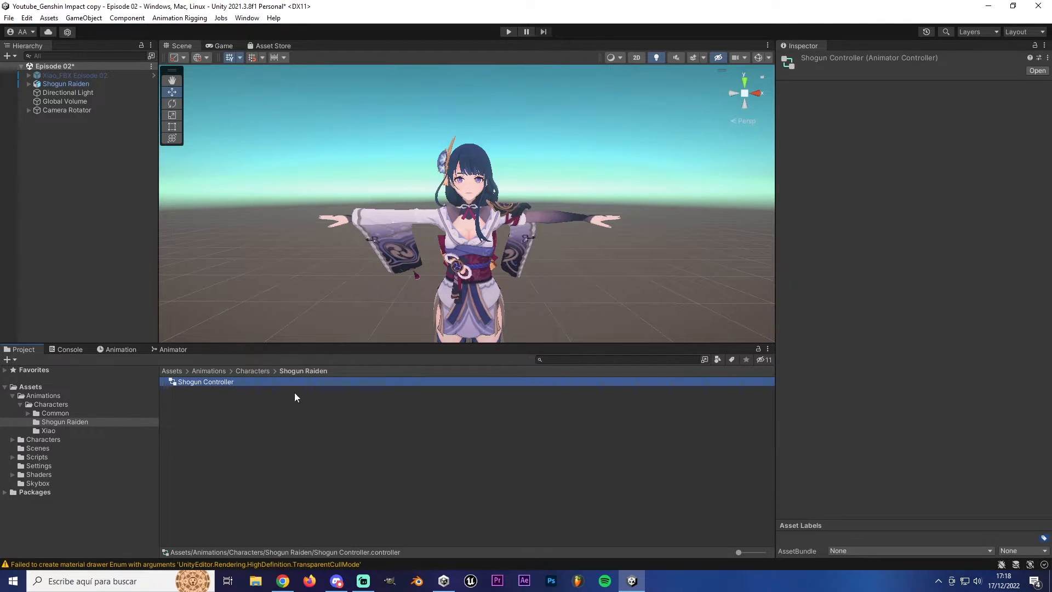
# Step: Assign Shogun Controller to the Animator component of the Shogun Raiden object and open the controller's state graph
pyautogui.click(67, 84)
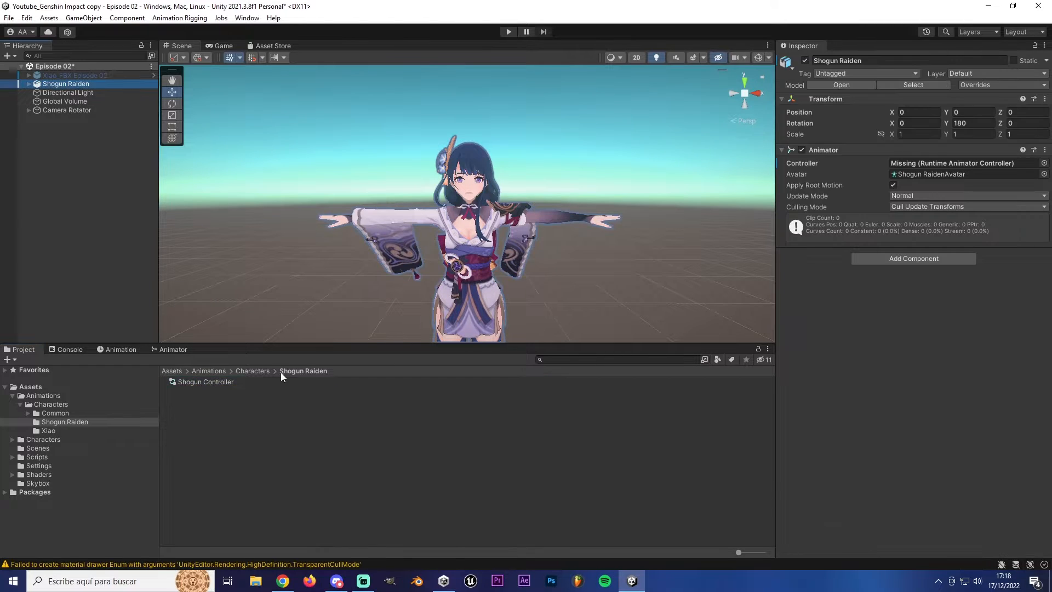
pyautogui.moveTo(221, 380); pyautogui.dragTo(1006, 161)
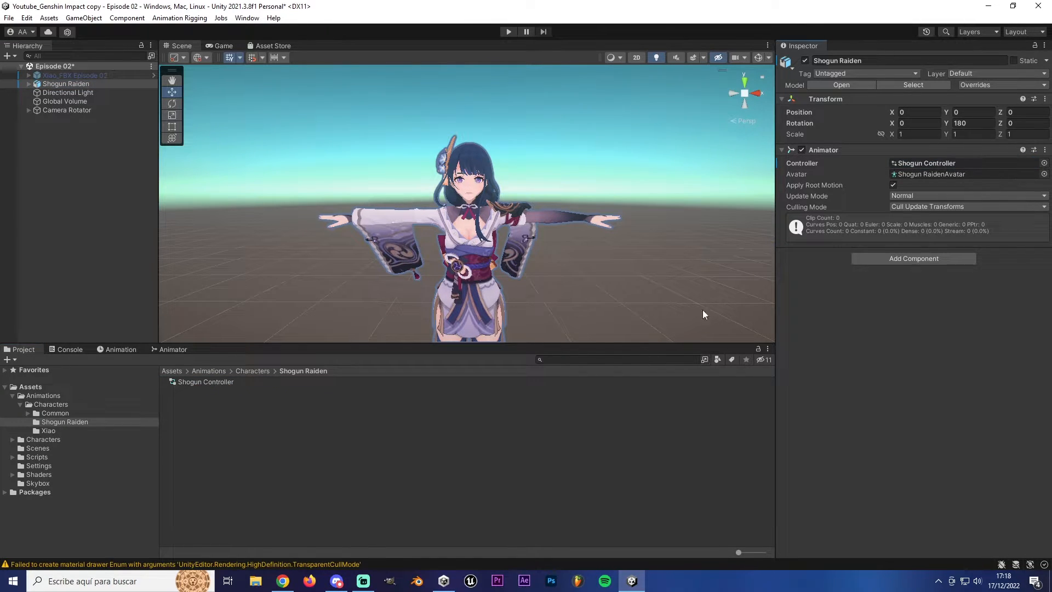
pyautogui.doubleClick(179, 383)
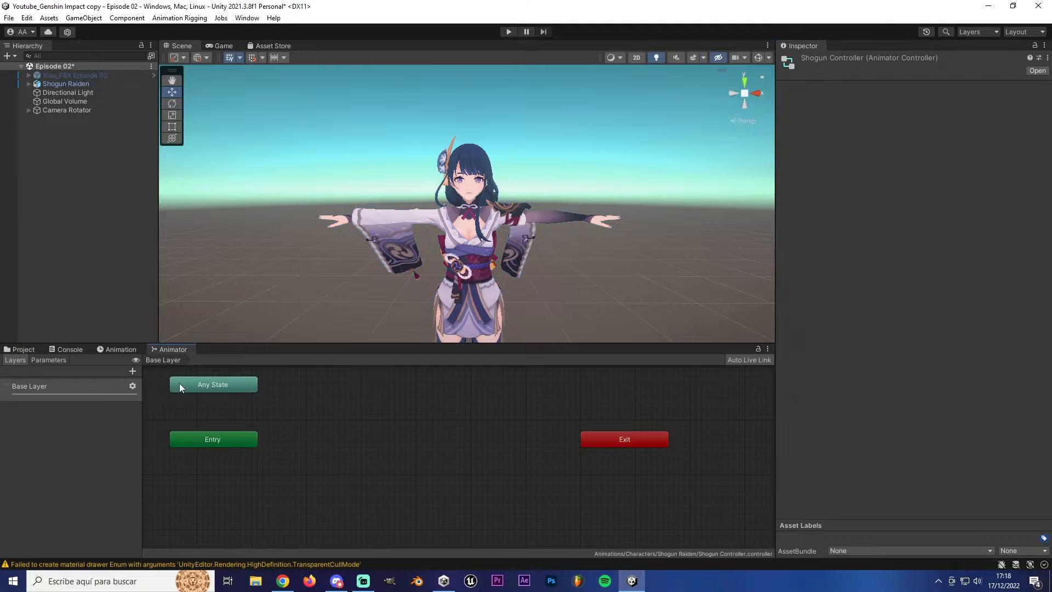
# Step: Rename the controller's base layer as Locomotion
pyautogui.scroll(-2, 297, 422)
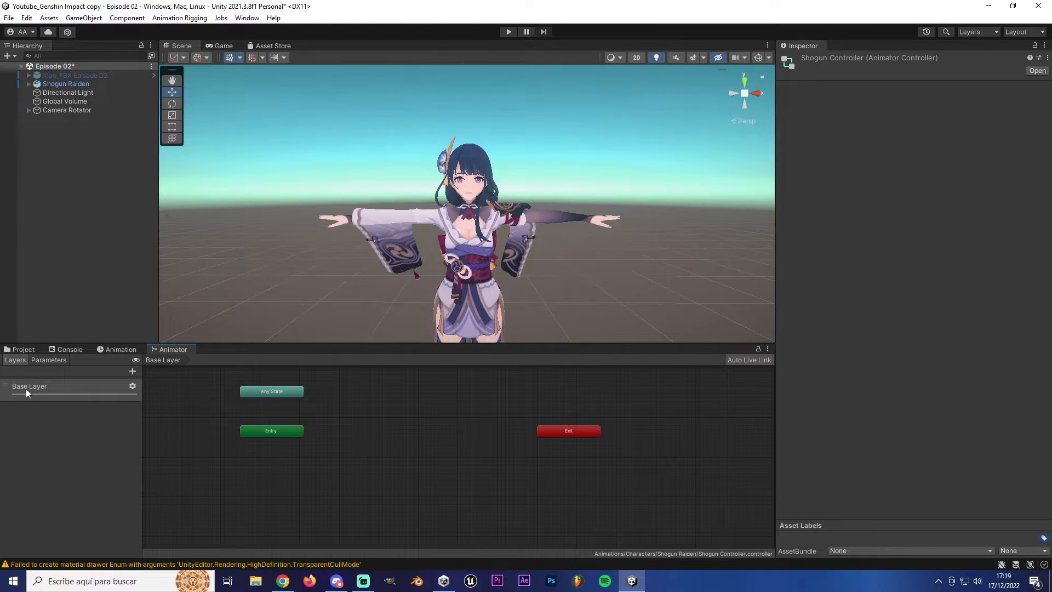
pyautogui.doubleClick(41, 388)
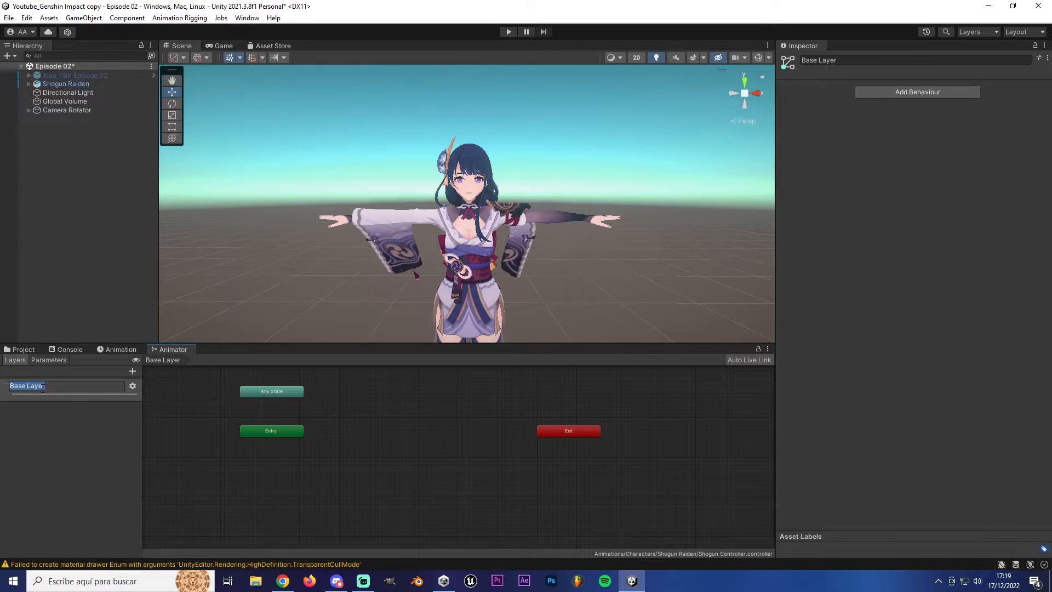
pyautogui.write('Locomotion')
pyautogui.press('Return')
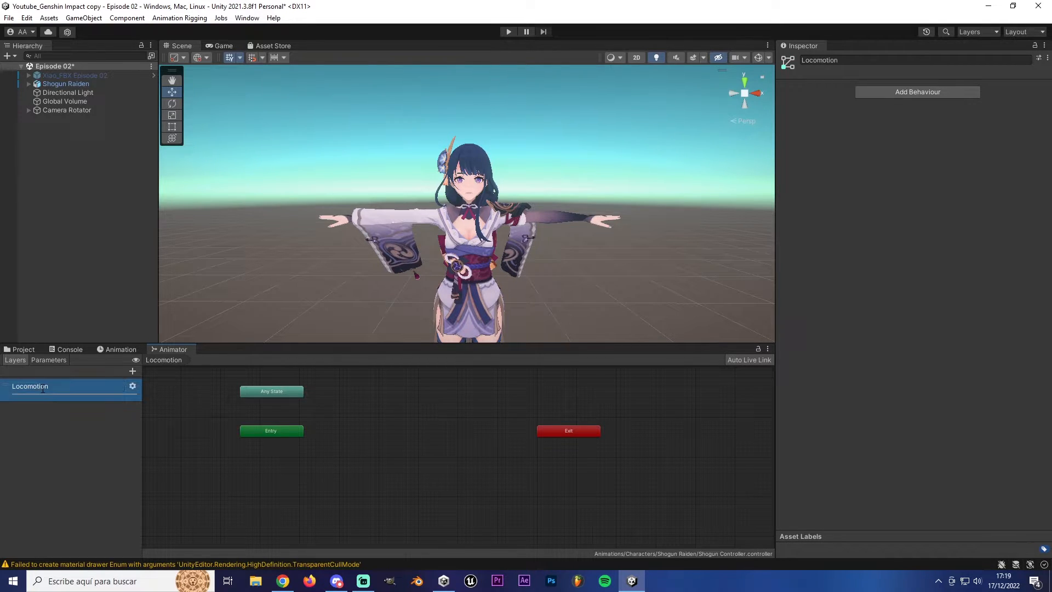
# Step: Stack the Any State, Entry and Exit nodes in one column, with Exit below Entry
pyautogui.moveTo(559, 432); pyautogui.dragTo(265, 396)
pyautogui.click(265, 430)
pyautogui.scroll(3, 300, 419)
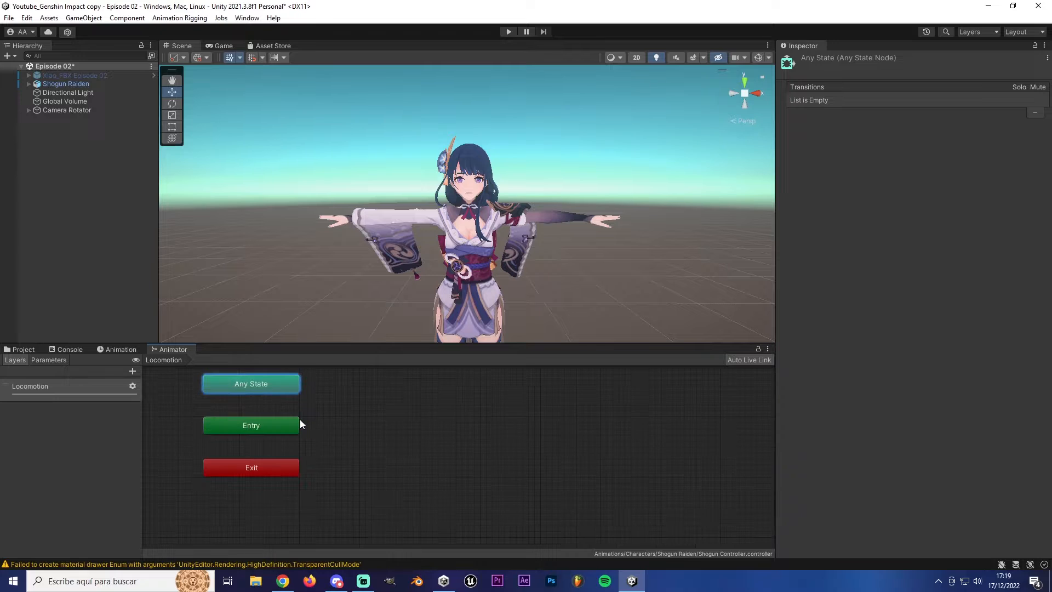
# Step: Create an empty state beside the Entry node in the Locomotion layer and name it Default
pyautogui.rightClick(424, 435)
pyautogui.moveTo(493, 434)
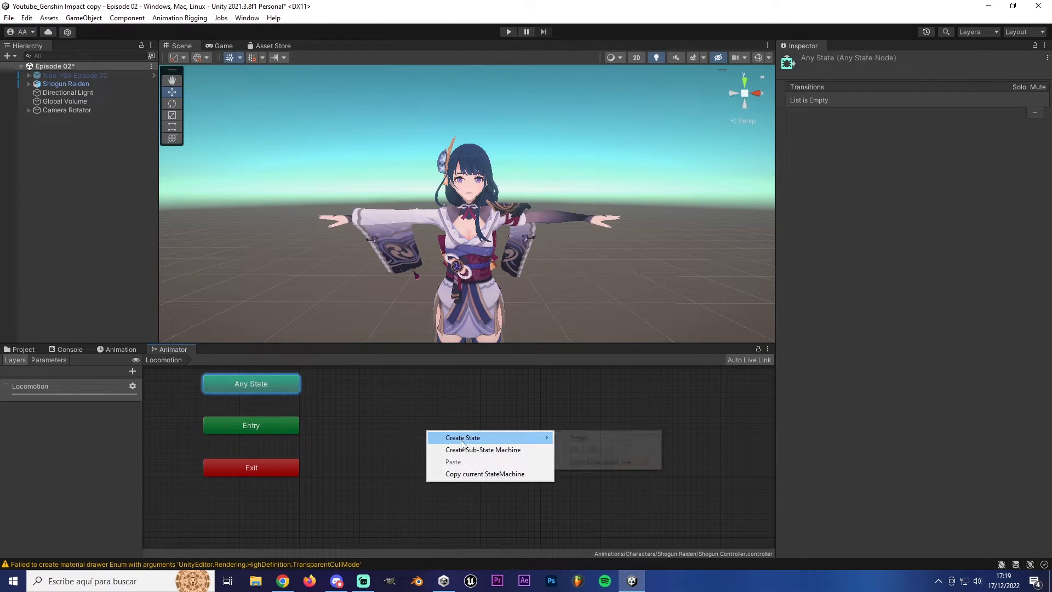
pyautogui.click(612, 438)
pyautogui.moveTo(455, 426); pyautogui.dragTo(452, 417)
pyautogui.click(872, 60)
pyautogui.write('Default')
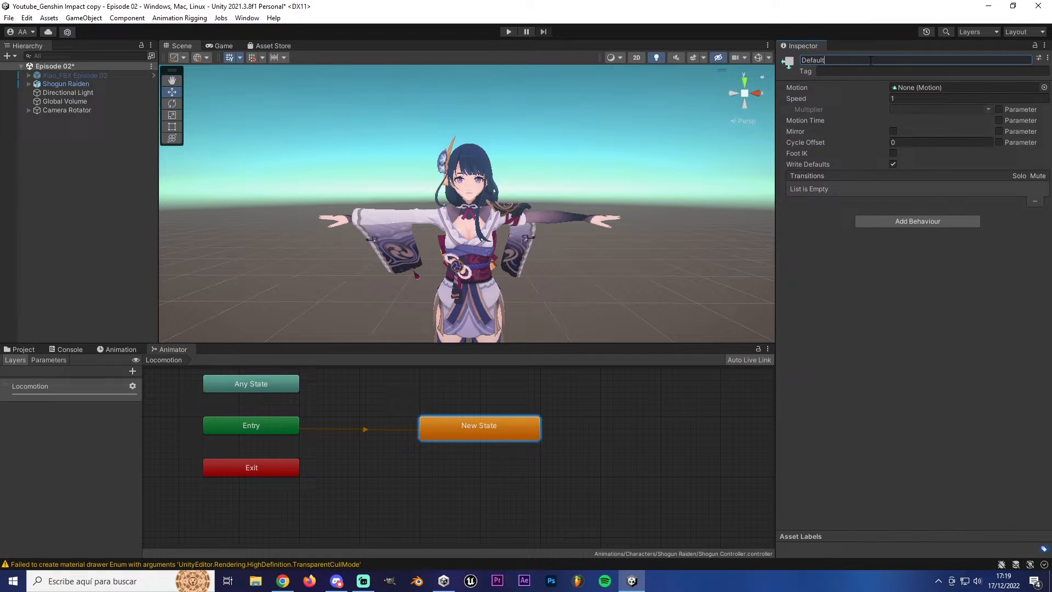
pyautogui.press('Return')
# Step: Assign the HumanoidDefault animation clip as the motion of the Default state in the Locomotion layer
pyautogui.click(1044, 87)
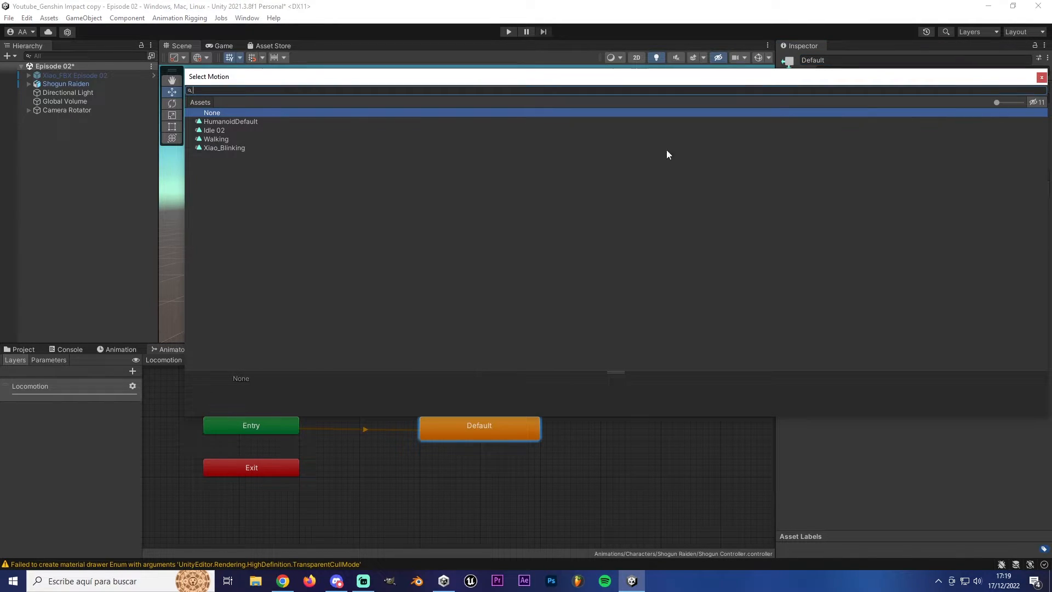
pyautogui.click(233, 121)
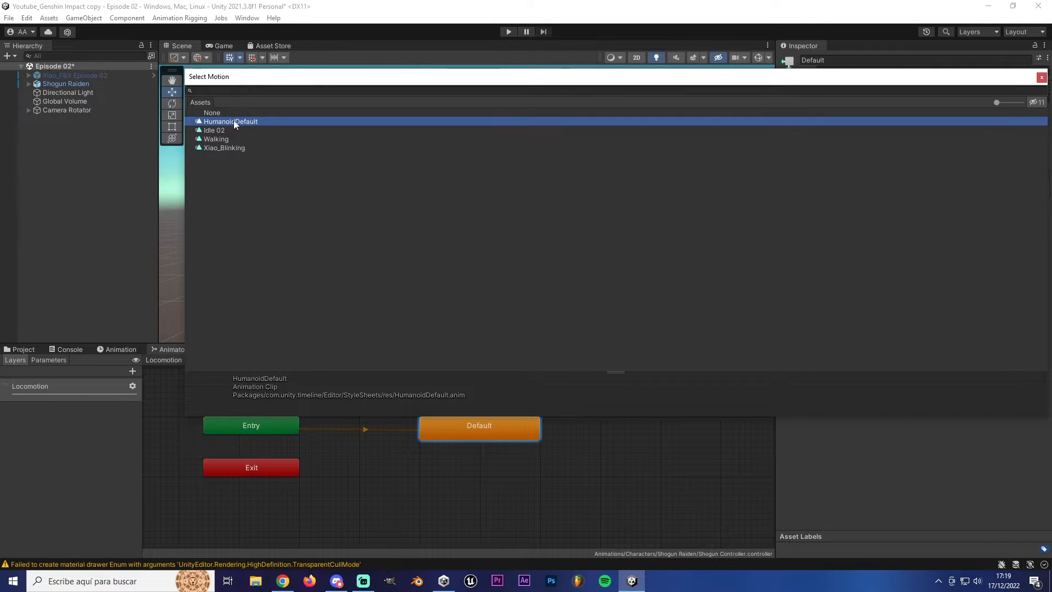
pyautogui.doubleClick(265, 121)
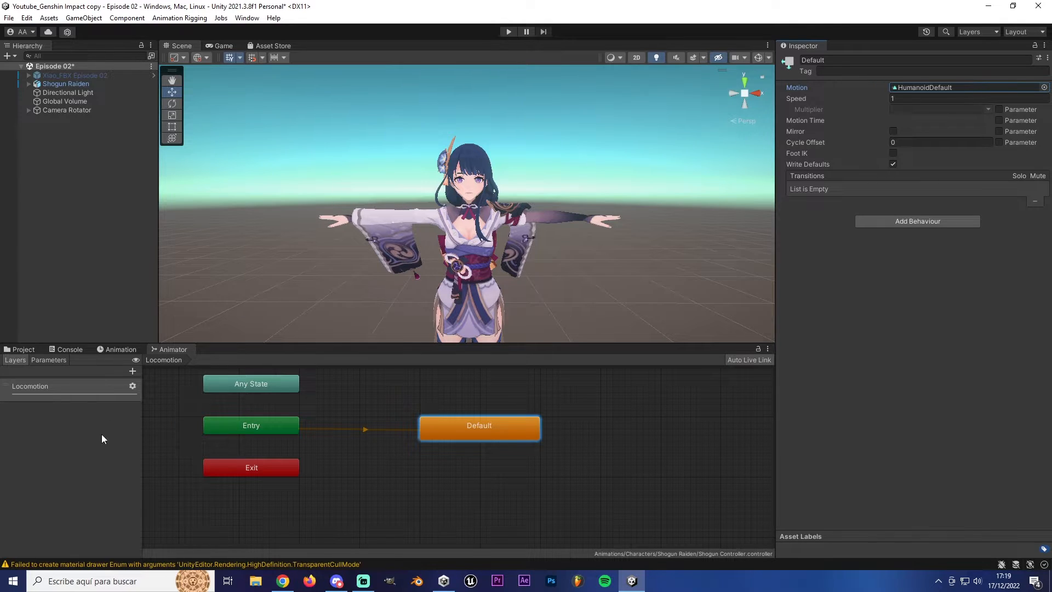
pyautogui.click(171, 452)
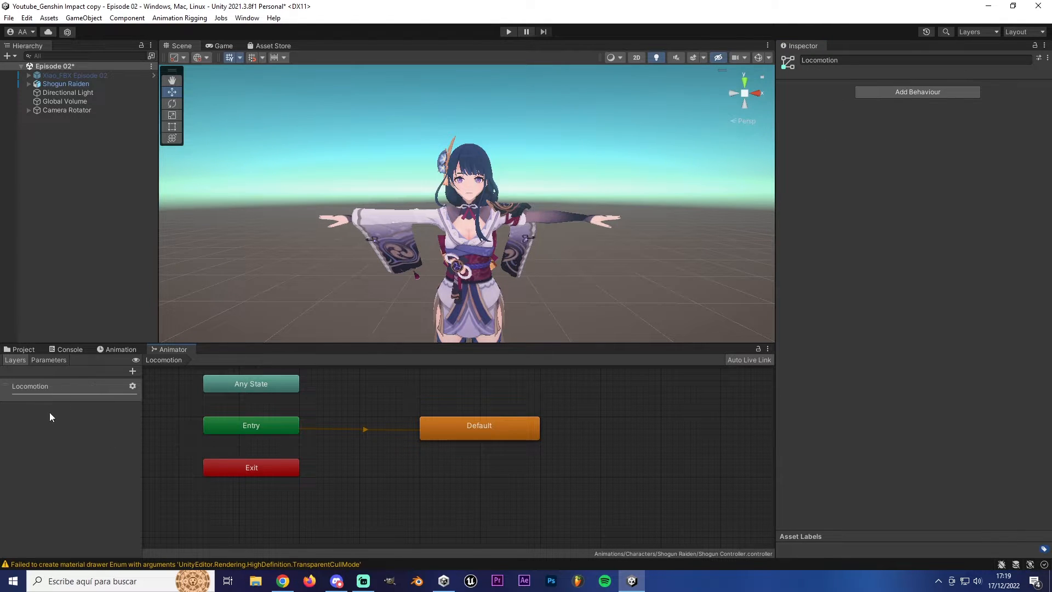
# Step: Add a new animator layer, place it above Locomotion and name it Eye Blinking
pyautogui.click(132, 371)
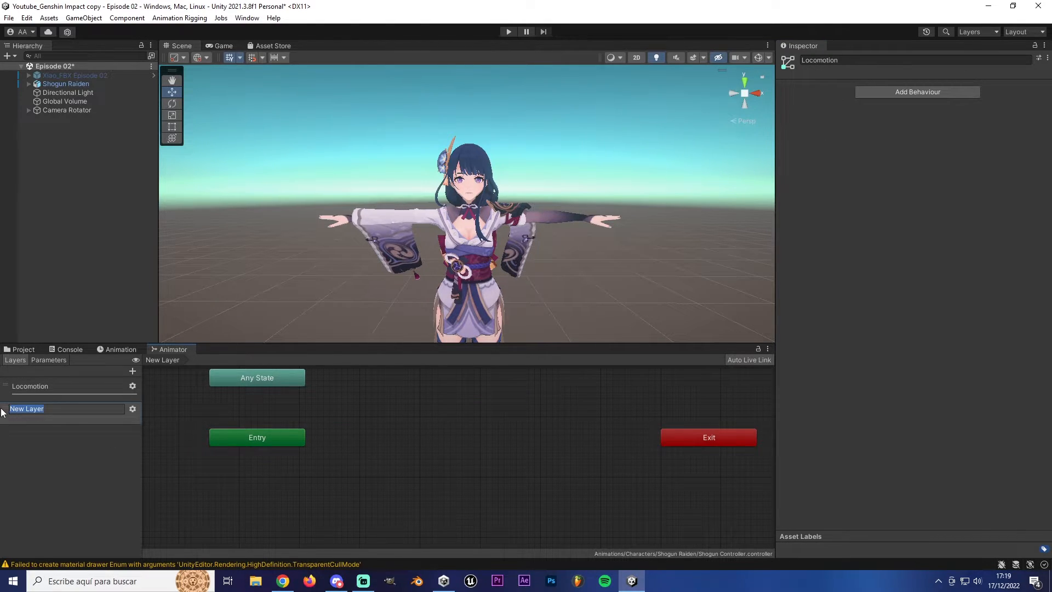
pyautogui.moveTo(21, 412); pyautogui.dragTo(62, 390)
pyautogui.doubleClick(34, 386)
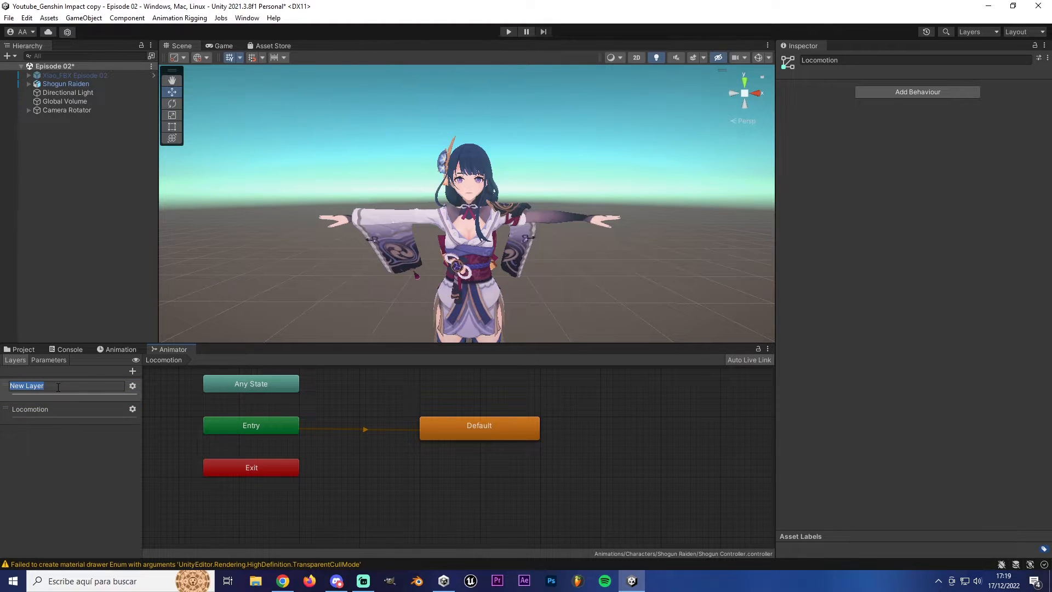
pyautogui.write('Eye Blinking')
pyautogui.press('Return')
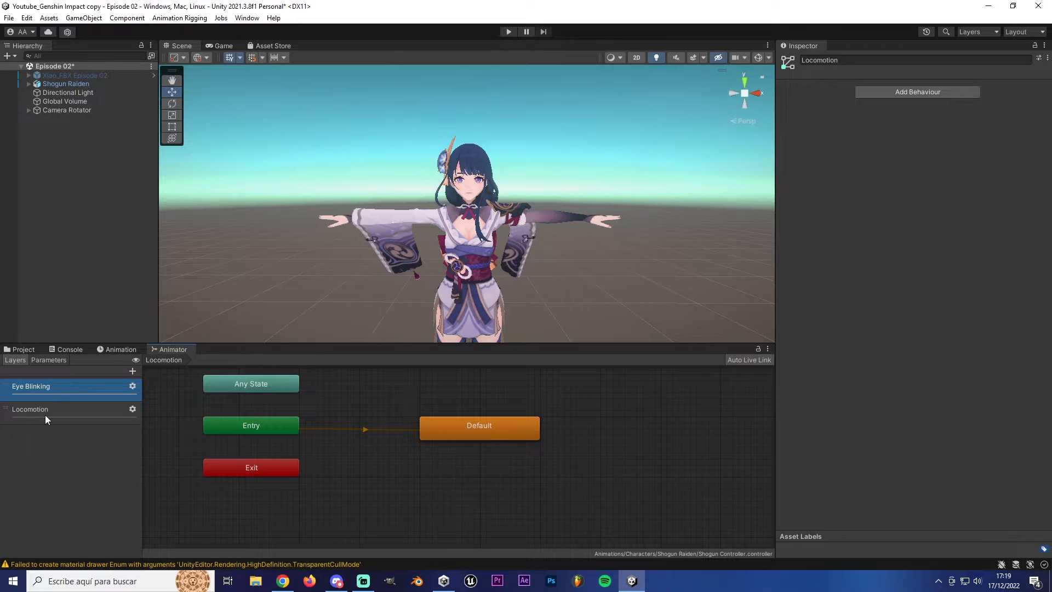
# Step: Raise the Locomotion layer's weight to the maximum
pyautogui.click(47, 409)
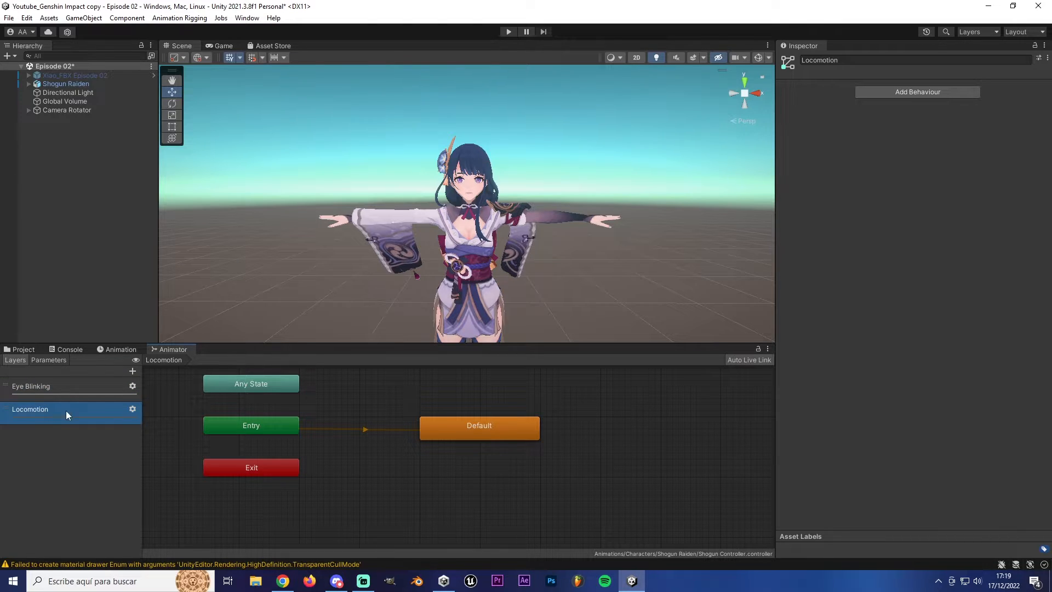
pyautogui.click(133, 409)
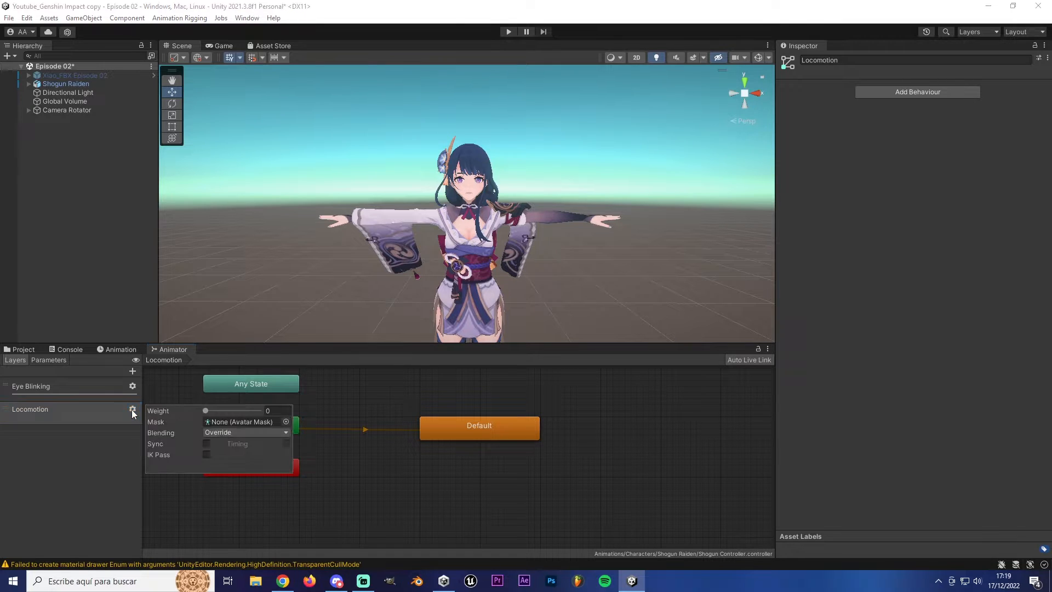
pyautogui.moveTo(238, 412); pyautogui.dragTo(261, 410)
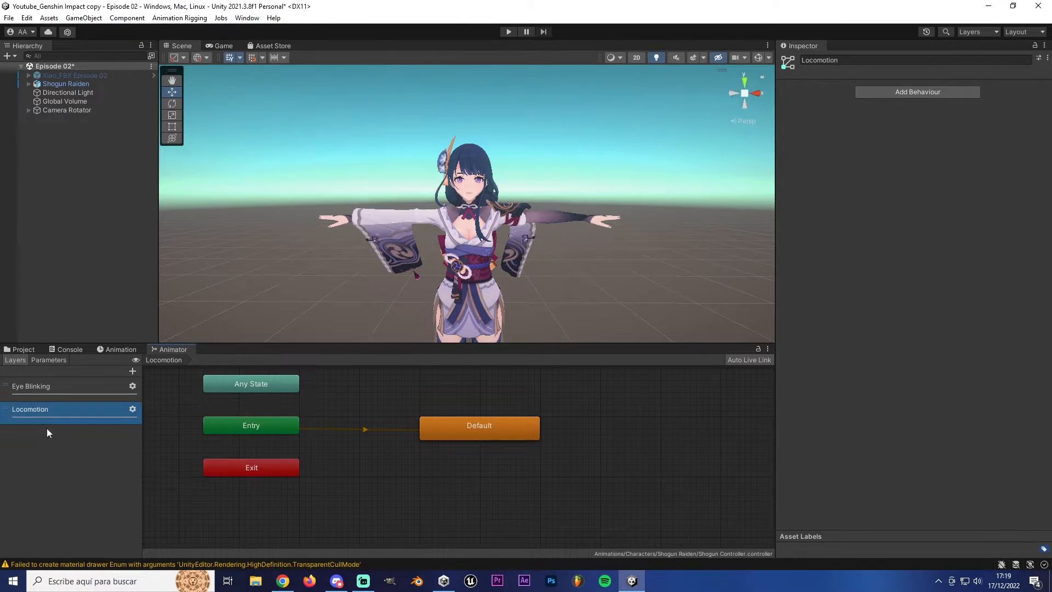
# Step: Stack the Any State, Entry and Exit nodes in one column in the Eye Blinking layer, with Exit below Entry
pyautogui.click(38, 387)
pyautogui.scroll(-3, 300, 412)
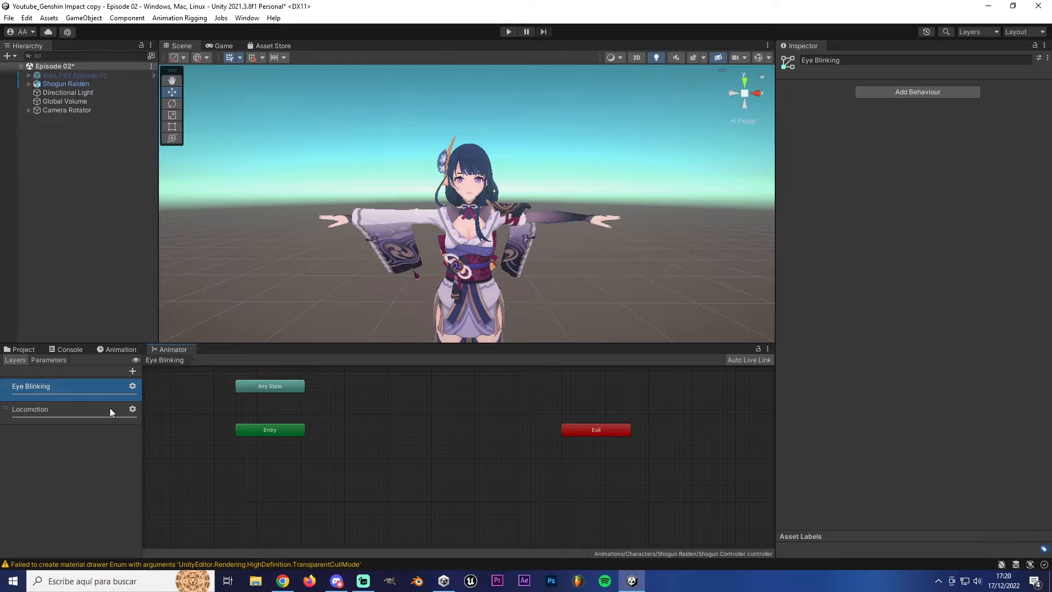
pyautogui.click(125, 420)
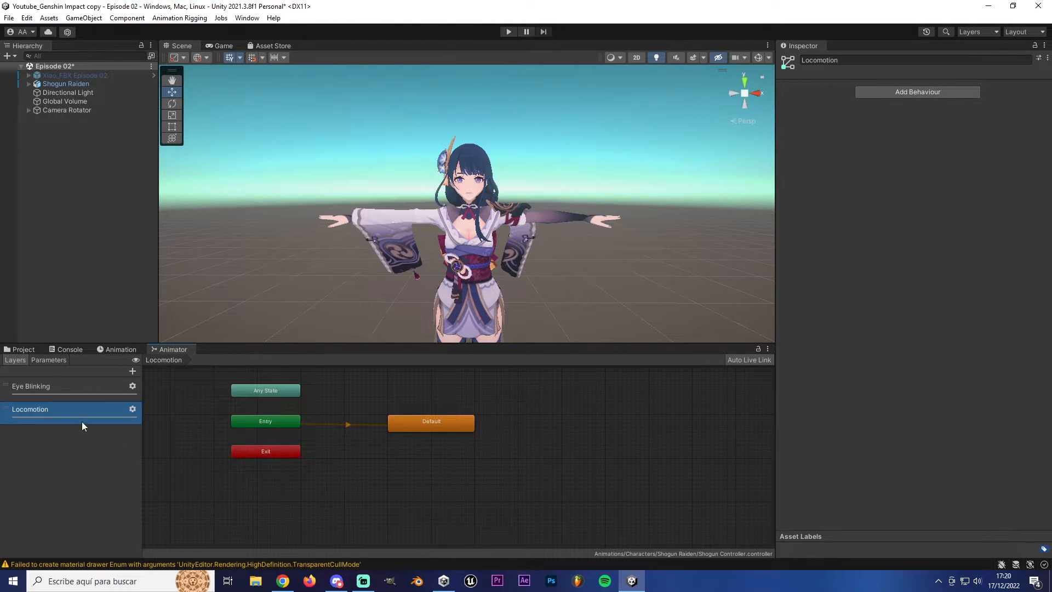
pyautogui.click(31, 386)
pyautogui.scroll(5, 446, 245)
pyautogui.scroll(-5, 446, 245)
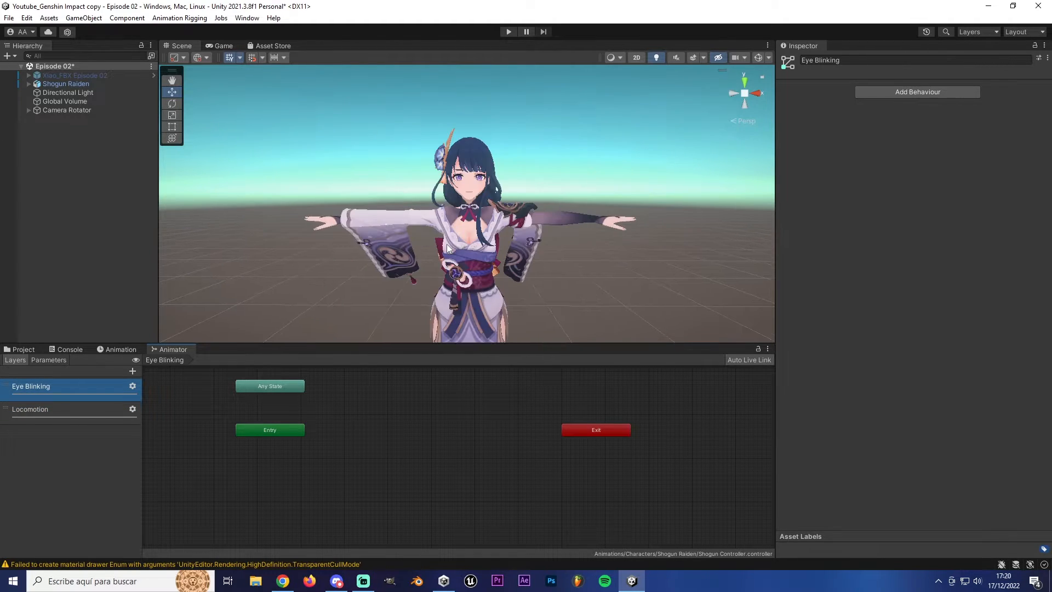
pyautogui.moveTo(589, 432); pyautogui.dragTo(258, 453)
pyautogui.click(265, 430)
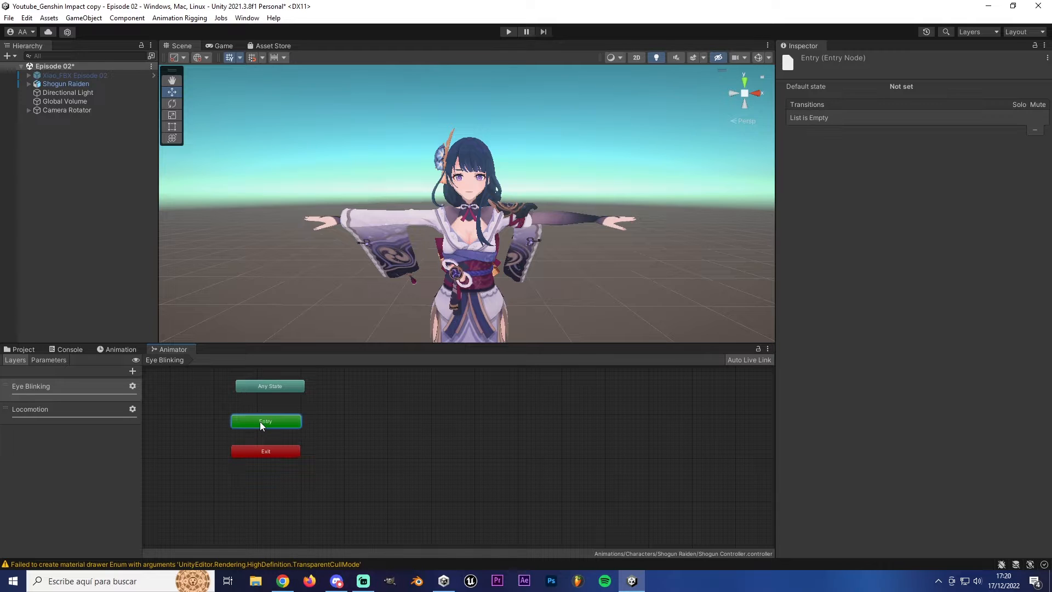
pyautogui.click(268, 386)
# Step: Create an empty state beside the Entry node in the Eye Blinking layer and name it Idle
pyautogui.scroll(2, 309, 438)
pyautogui.moveTo(391, 436); pyautogui.dragTo(341, 469, button='middle')
pyautogui.rightClick(326, 452)
pyautogui.moveTo(361, 450)
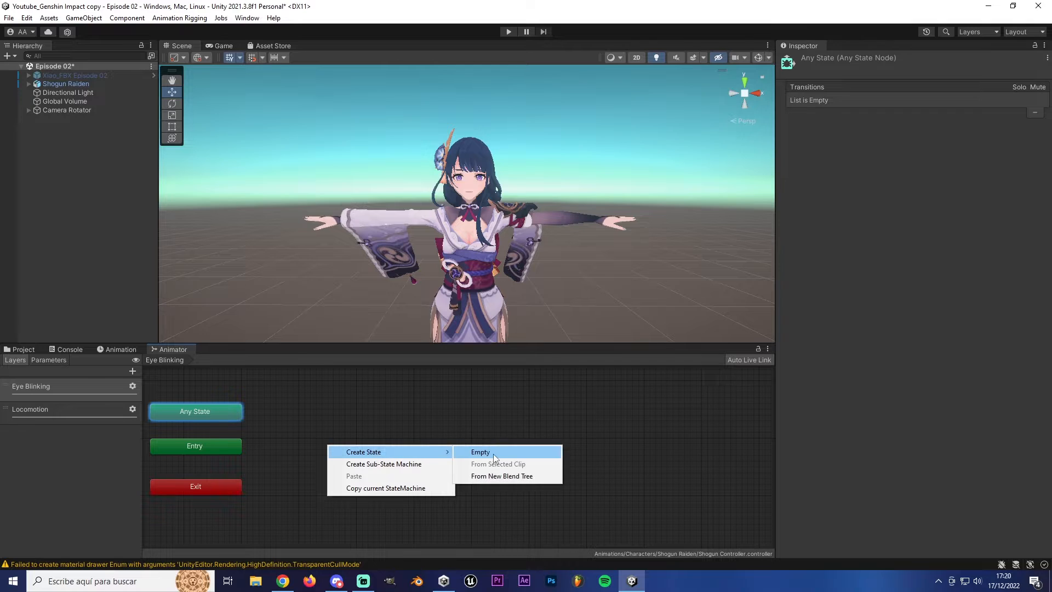
pyautogui.click(482, 449)
pyautogui.moveTo(366, 446); pyautogui.dragTo(393, 443)
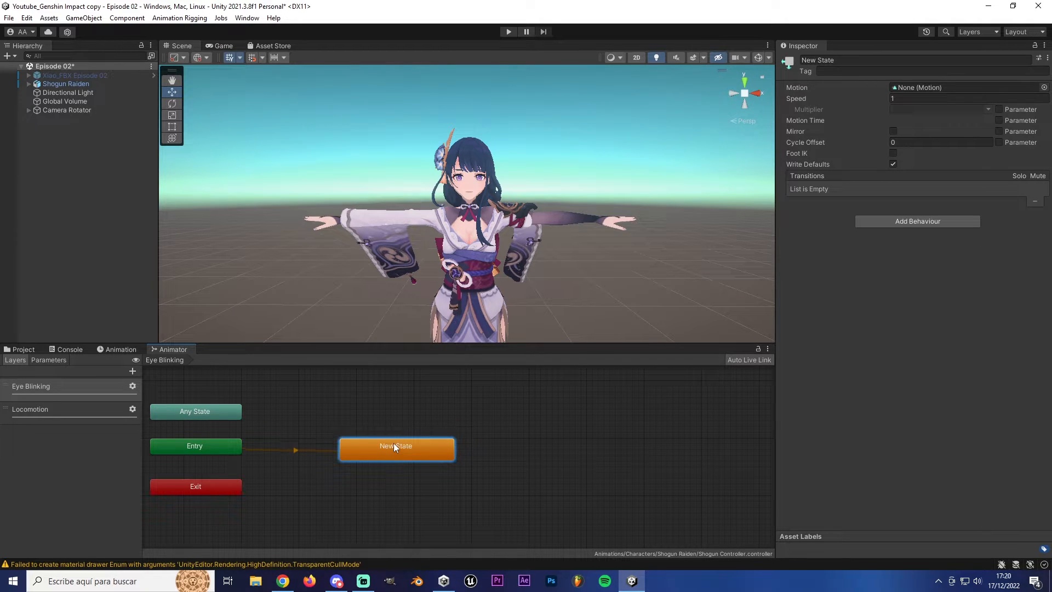
pyautogui.click(852, 61)
pyautogui.hotkey('ctrl', 'a')
pyautogui.press('BackSpace')
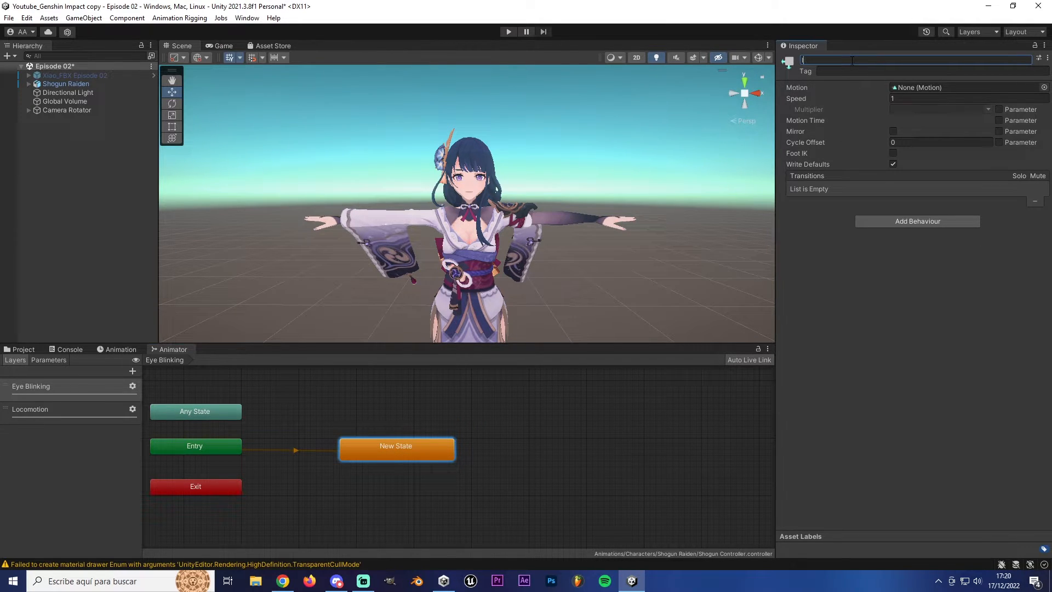
pyautogui.write('Idle')
# Step: Create a second empty state beyond Idle in the Eye Blinking layer and name it Blinking
pyautogui.moveTo(505, 447); pyautogui.dragTo(427, 423, button='middle')
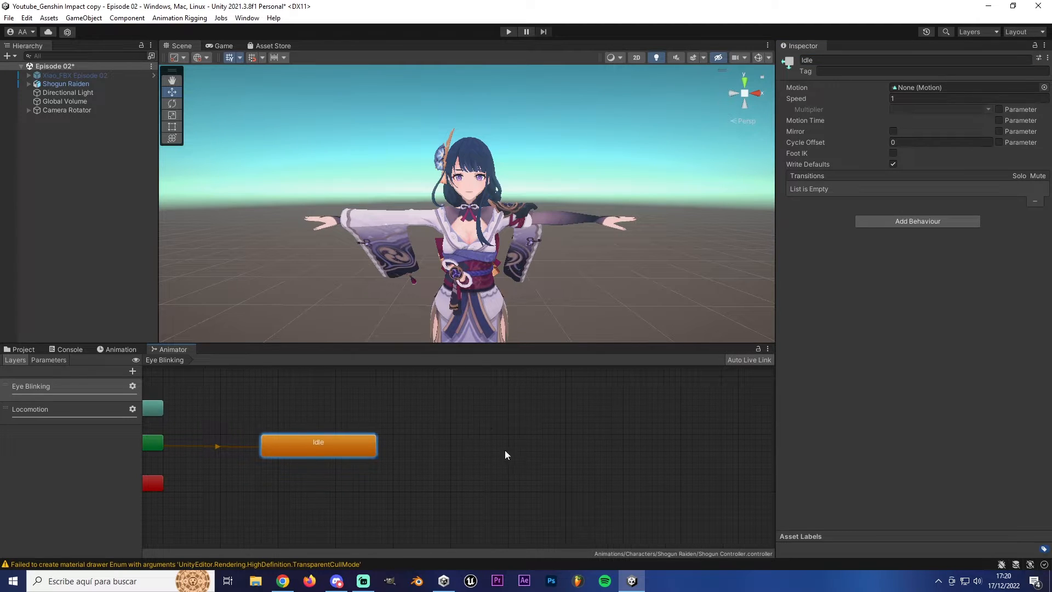
pyautogui.click(505, 455)
pyautogui.rightClick(493, 442)
pyautogui.moveTo(529, 449)
pyautogui.click(645, 449)
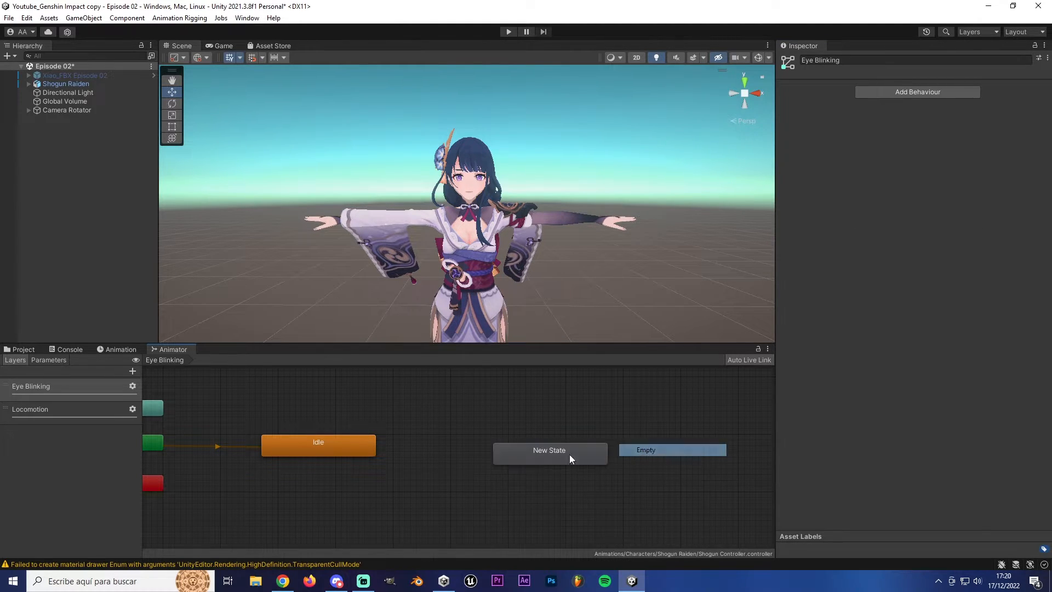
pyautogui.moveTo(570, 459); pyautogui.dragTo(479, 433)
pyautogui.click(865, 59)
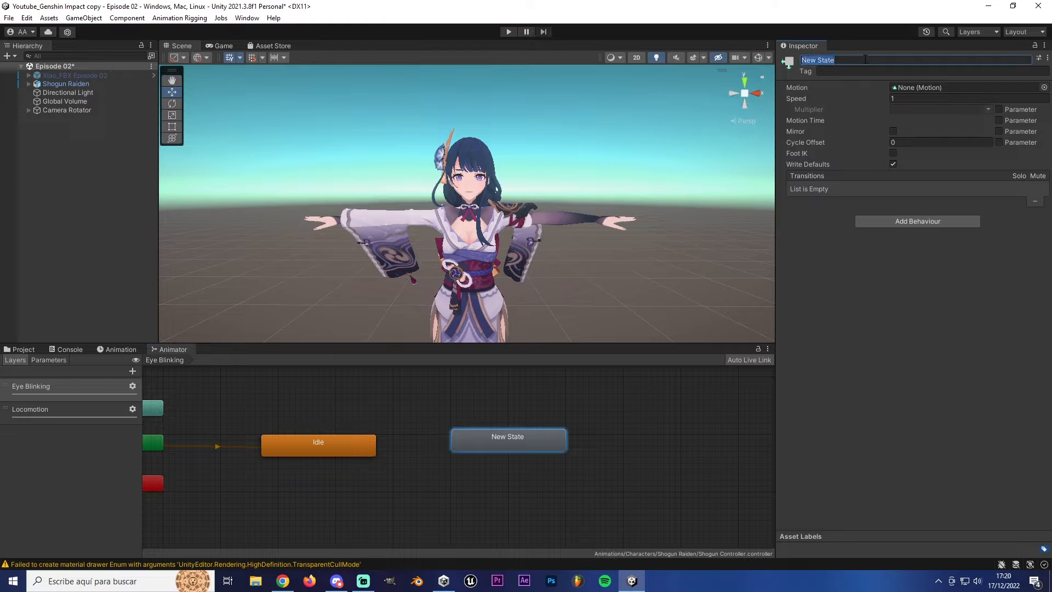
pyautogui.write('Blinking')
pyautogui.press('Return')
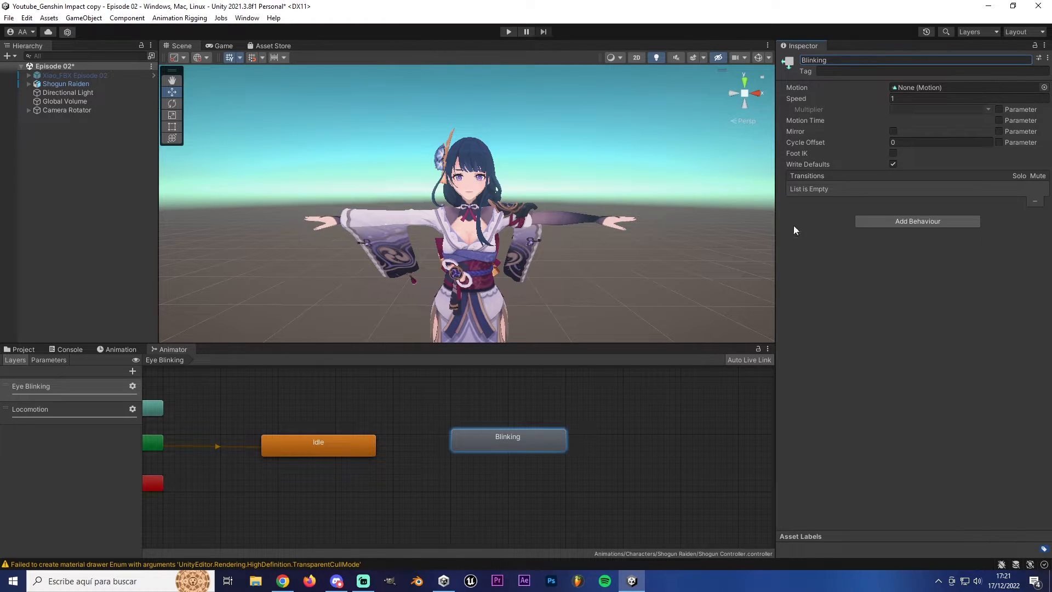
# Step: Move the Idle state level with the Blinking state in the Eye Blinking graph
pyautogui.click(951, 93)
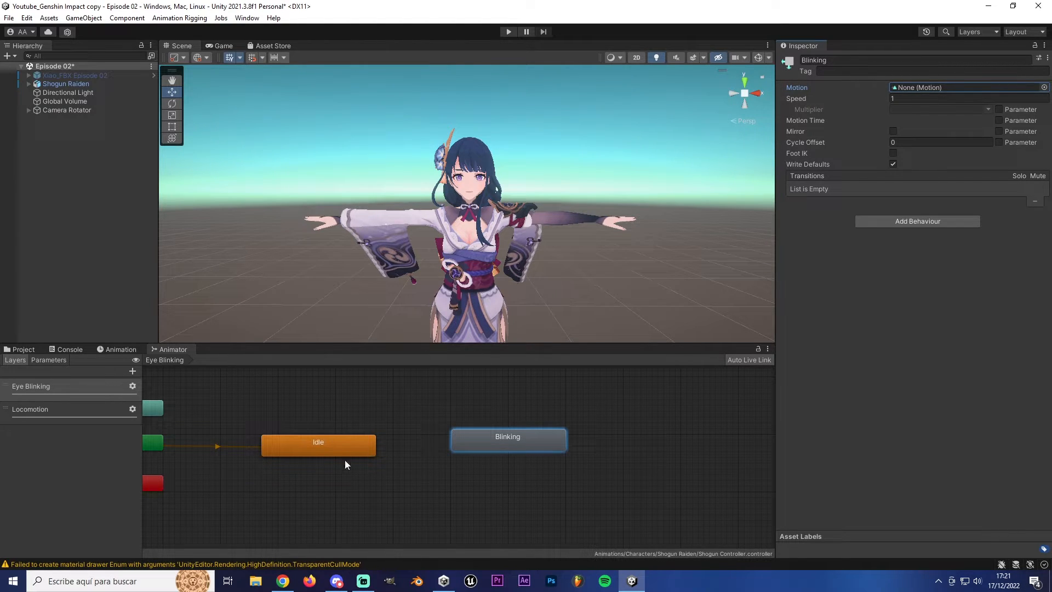
pyautogui.moveTo(335, 445); pyautogui.dragTo(337, 437)
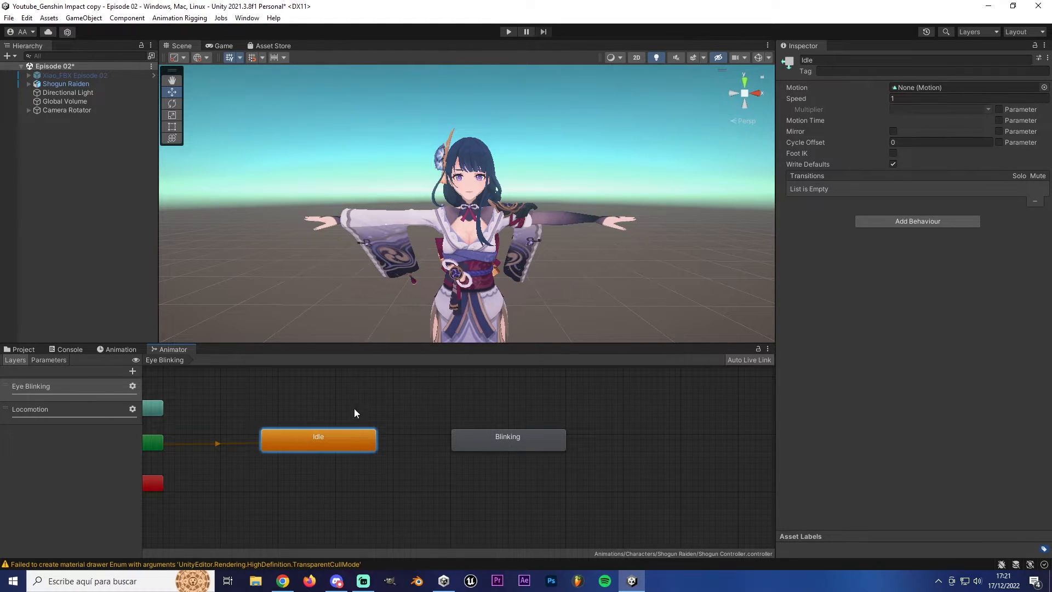
pyautogui.click(513, 439)
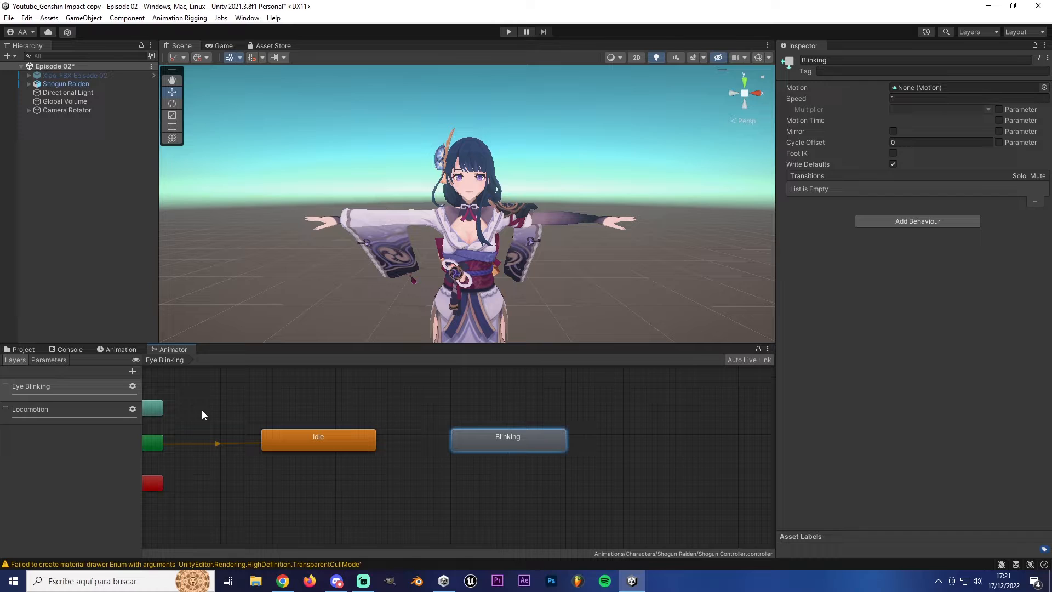
# Step: Add a Bool parameter named Blink to the animator controller
pyautogui.click(47, 360)
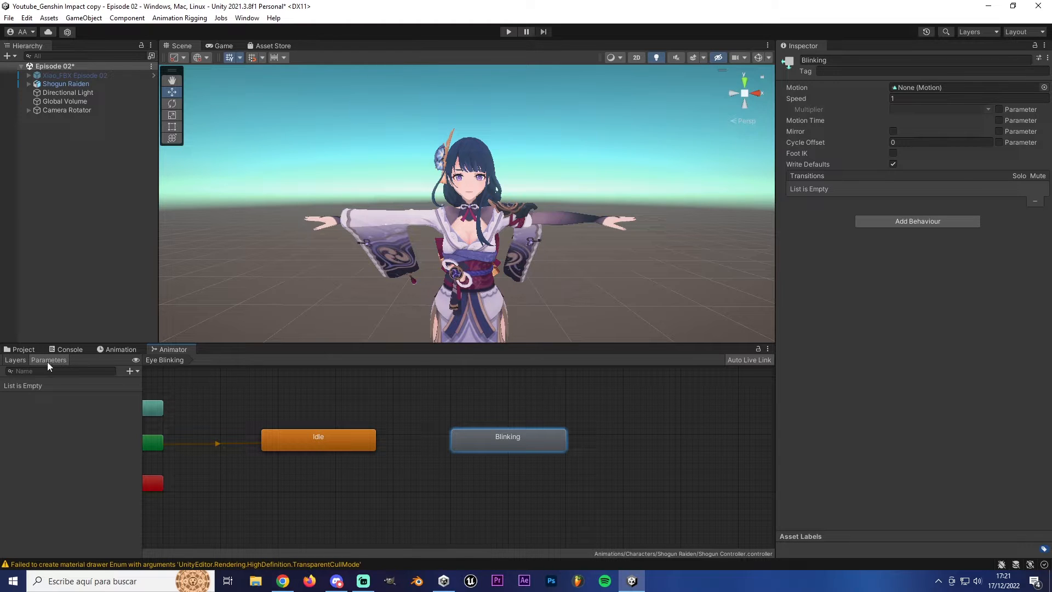
pyautogui.click(130, 371)
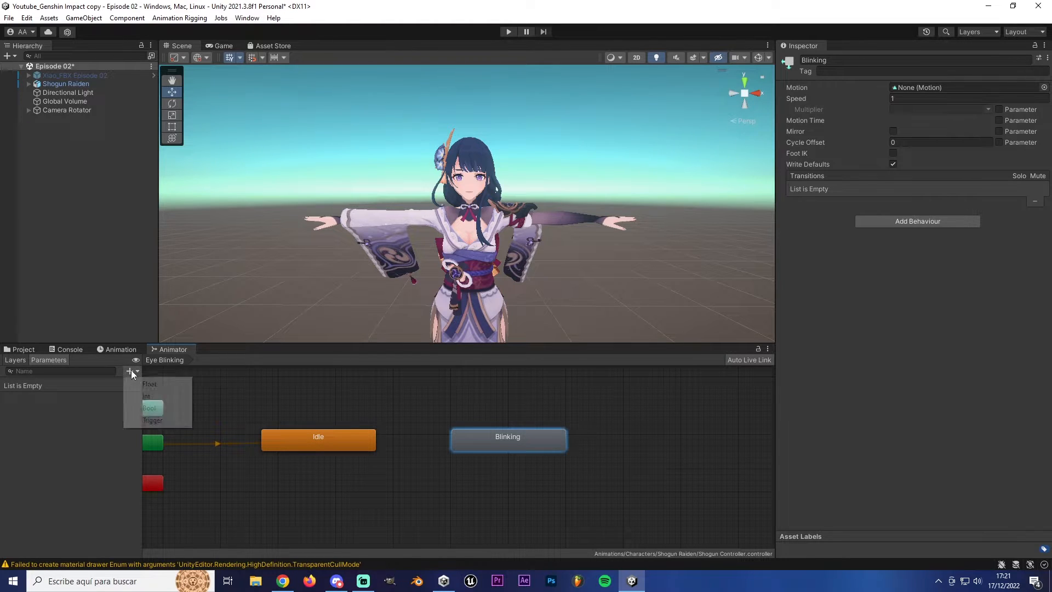
pyautogui.click(165, 409)
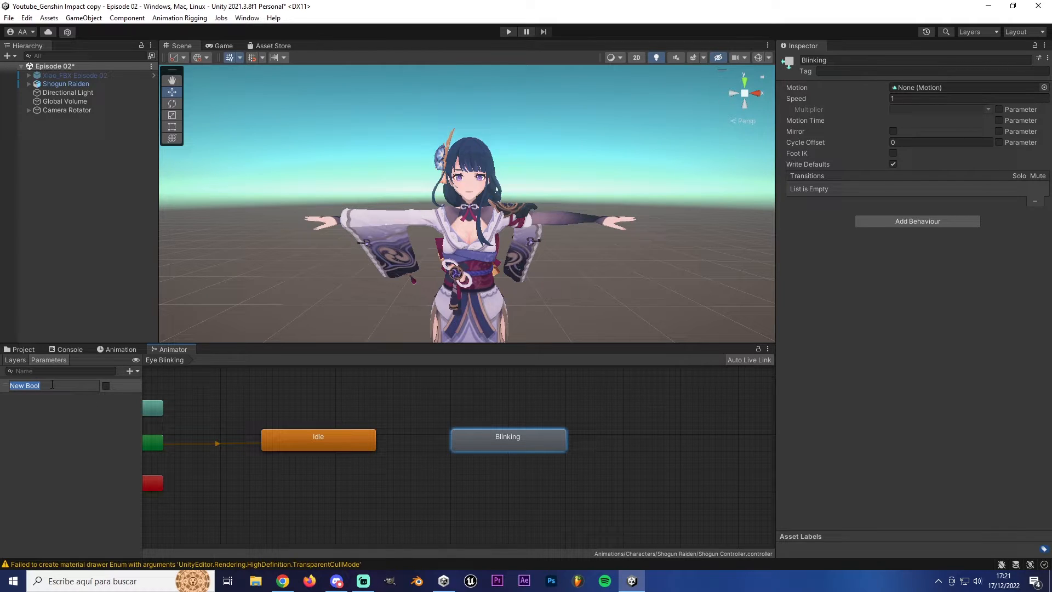
pyautogui.write('Blink')
pyautogui.press('Return')
# Step: Make transitions in both directions between the Idle and Blinking states
pyautogui.click(339, 446)
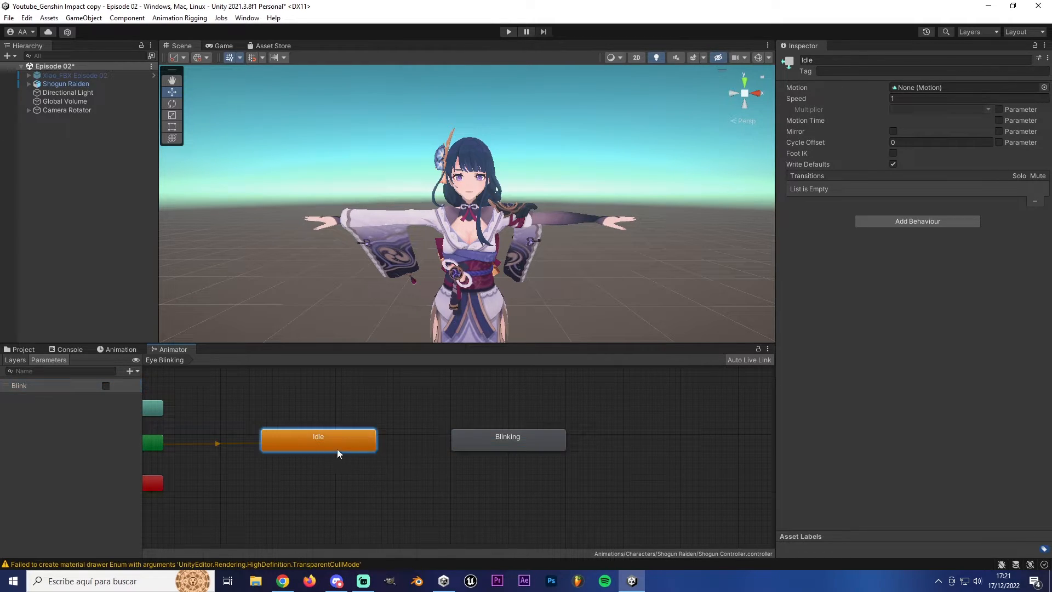
pyautogui.rightClick(311, 448)
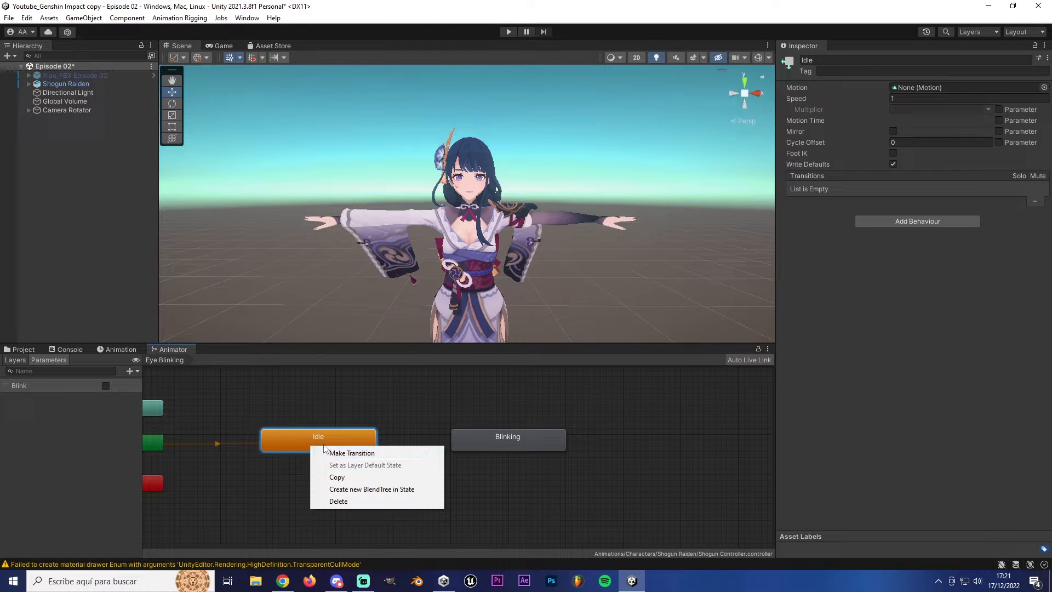
pyautogui.click(346, 453)
pyautogui.click(492, 447)
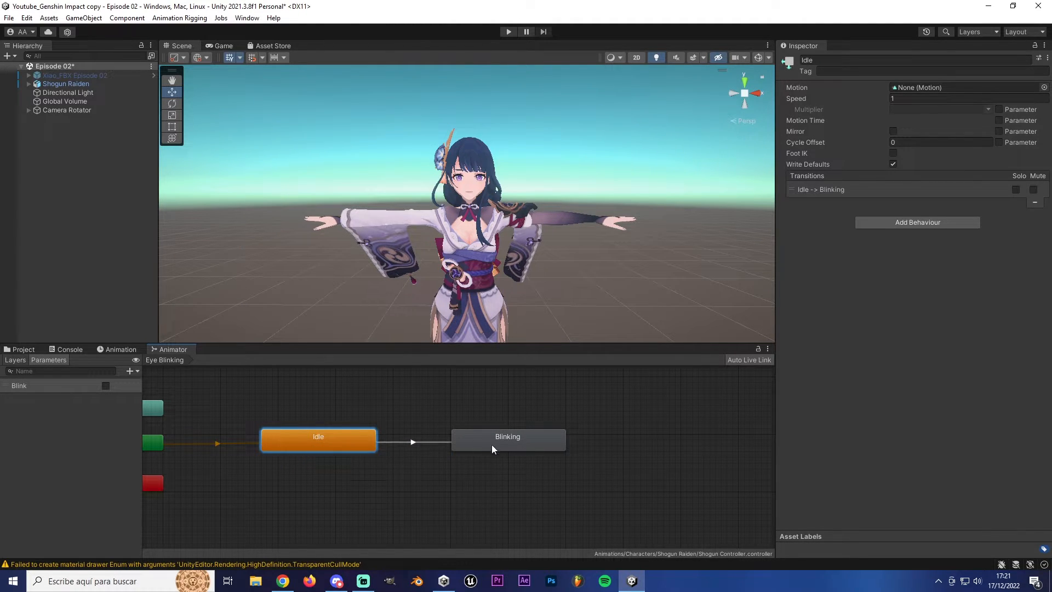
pyautogui.rightClick(508, 435)
pyautogui.click(545, 441)
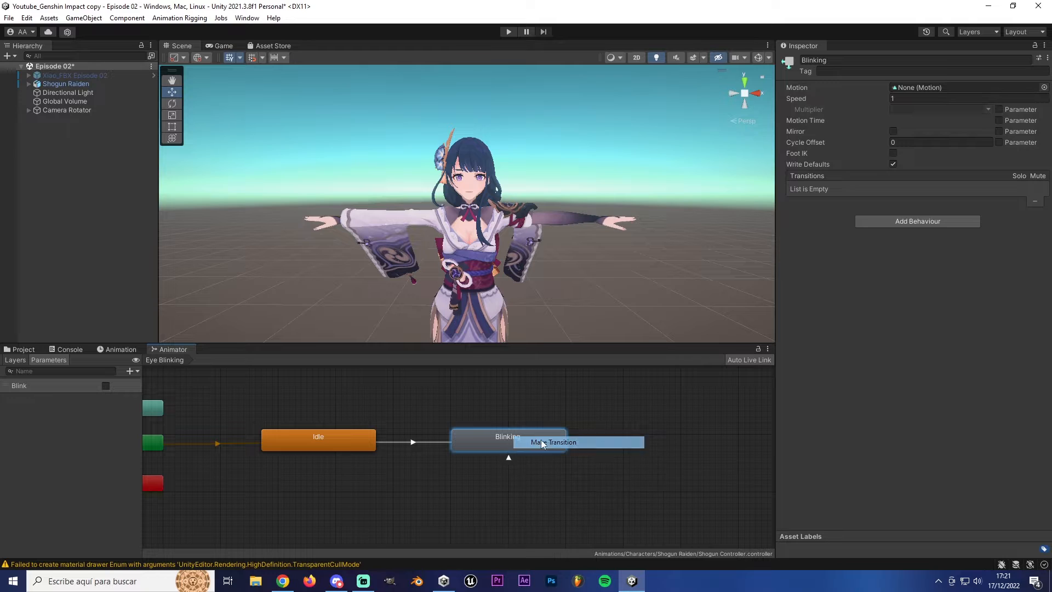
pyautogui.click(354, 434)
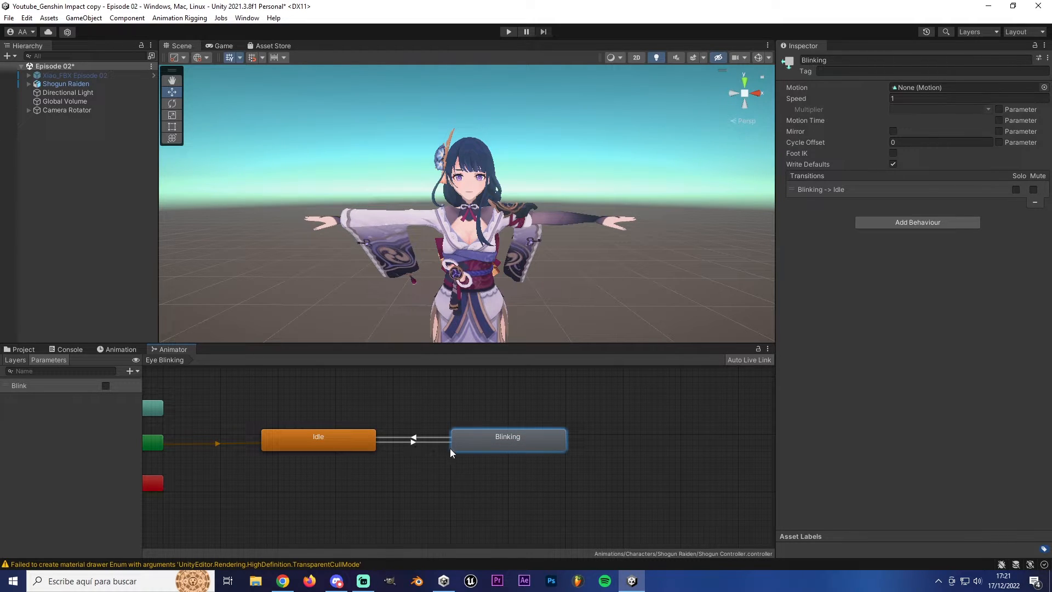
# Step: Turn off Has Exit Time for the Idle to Blinking transition and add the condition Blink true
pyautogui.click(409, 442)
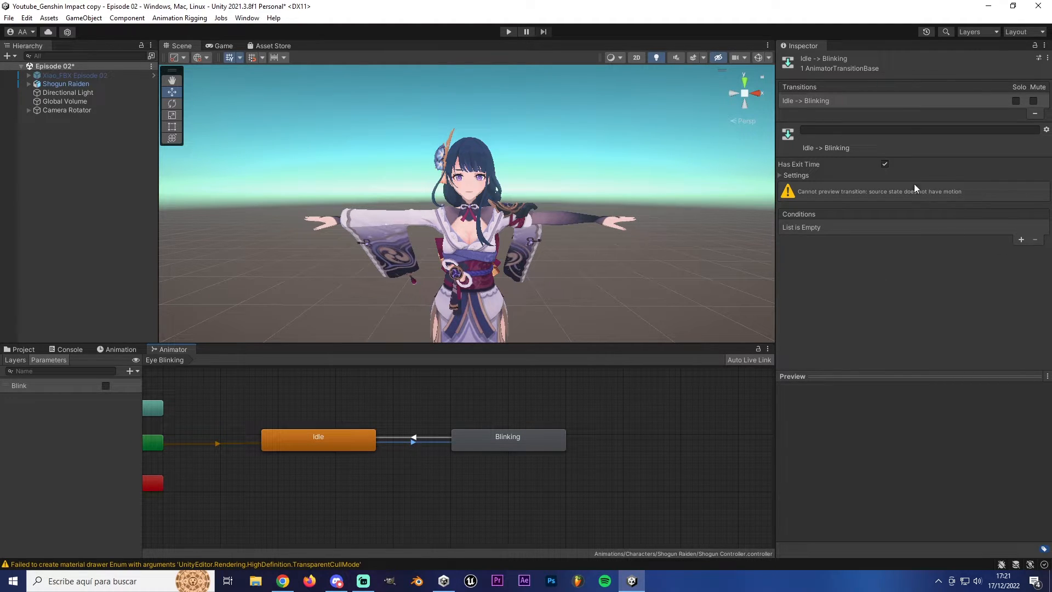
pyautogui.click(885, 164)
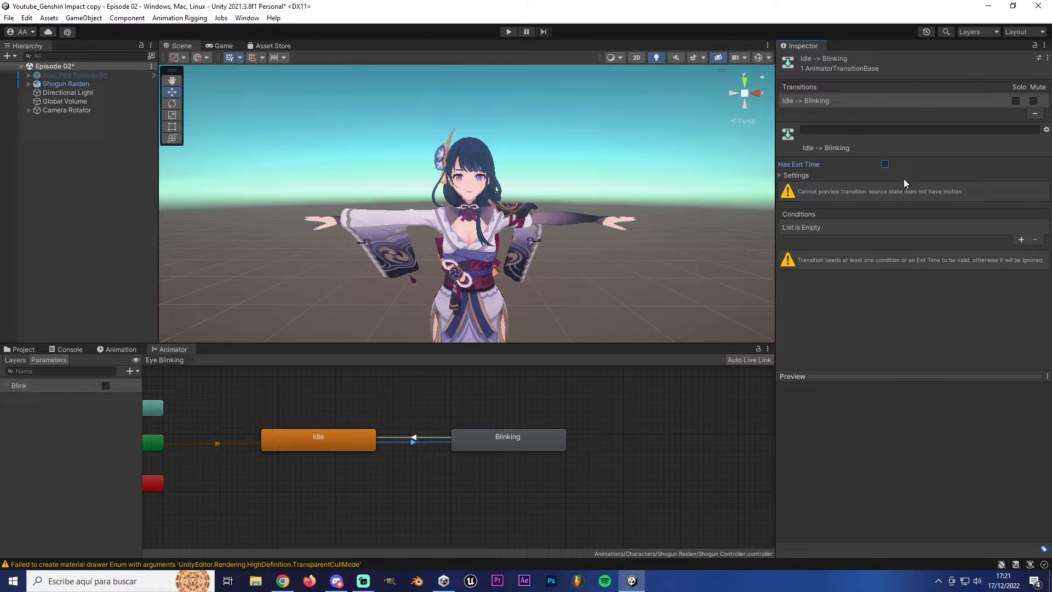
pyautogui.click(1021, 241)
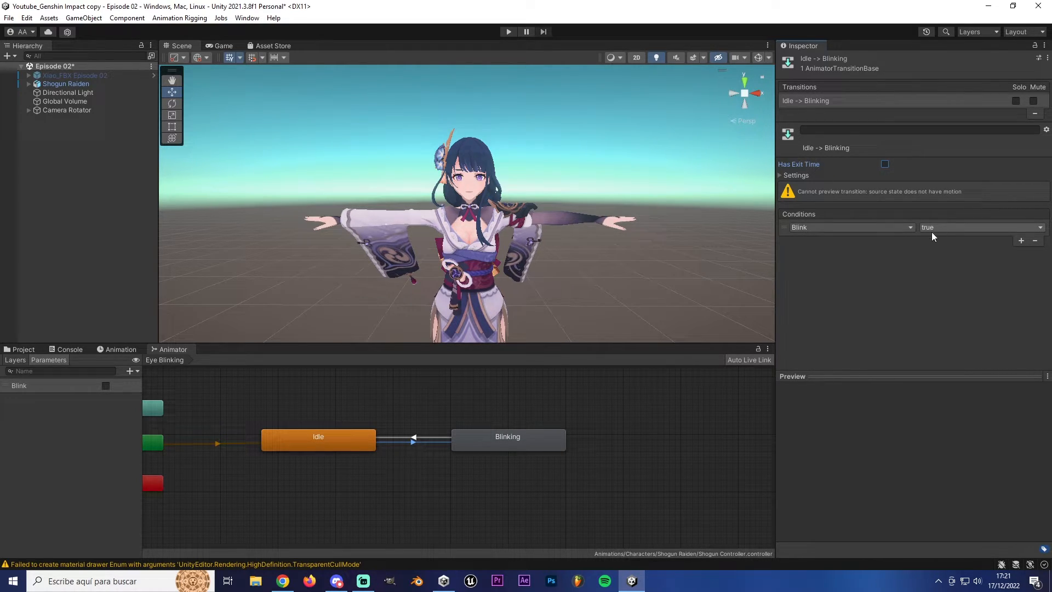
# Step: Add the condition Blink false to the Blinking to Idle transition
pyautogui.click(421, 437)
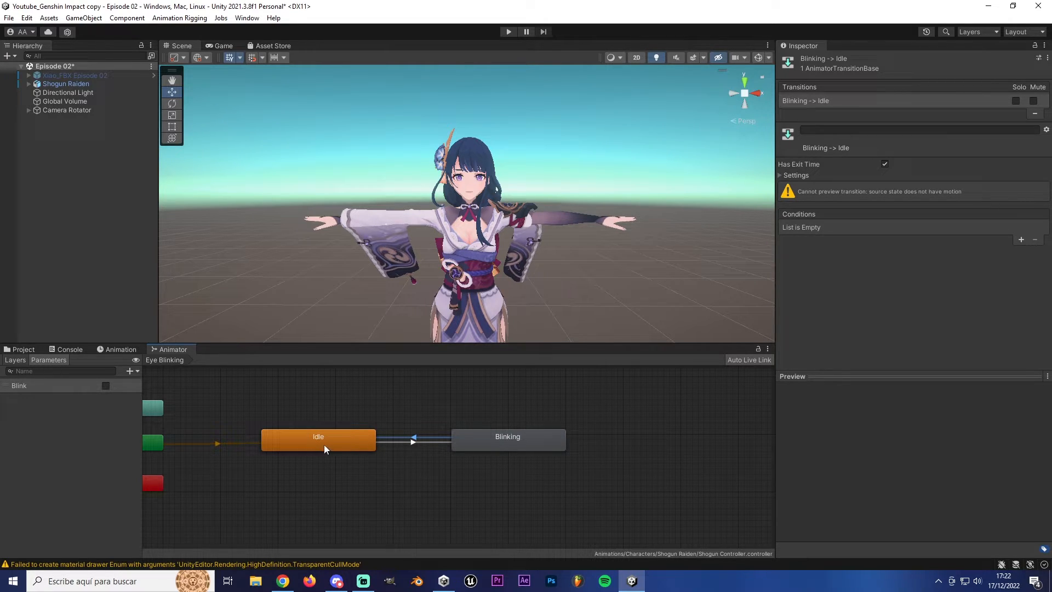
pyautogui.click(1021, 240)
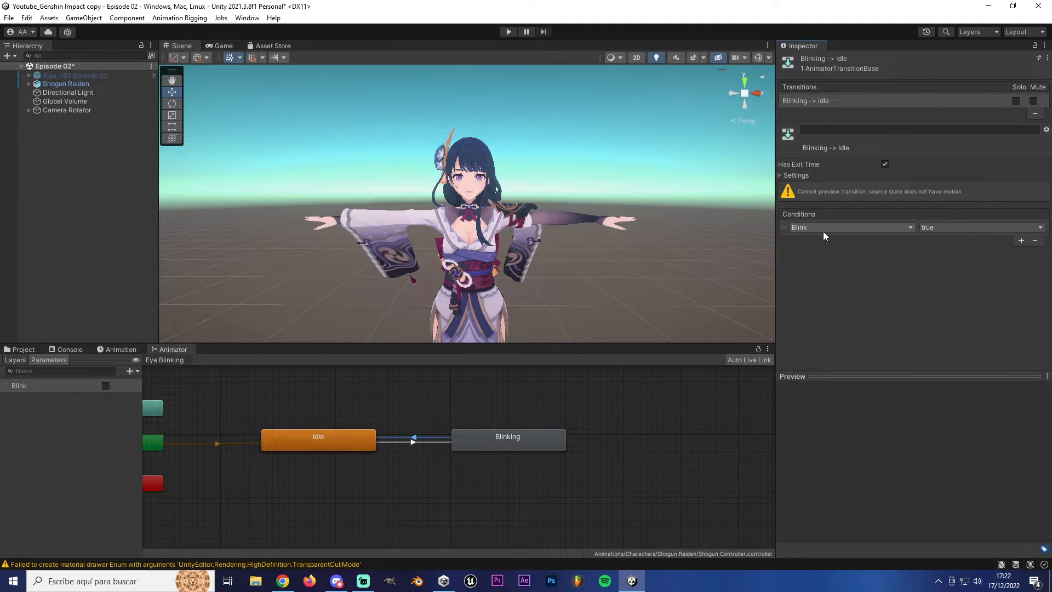
pyautogui.click(961, 227)
pyautogui.click(948, 252)
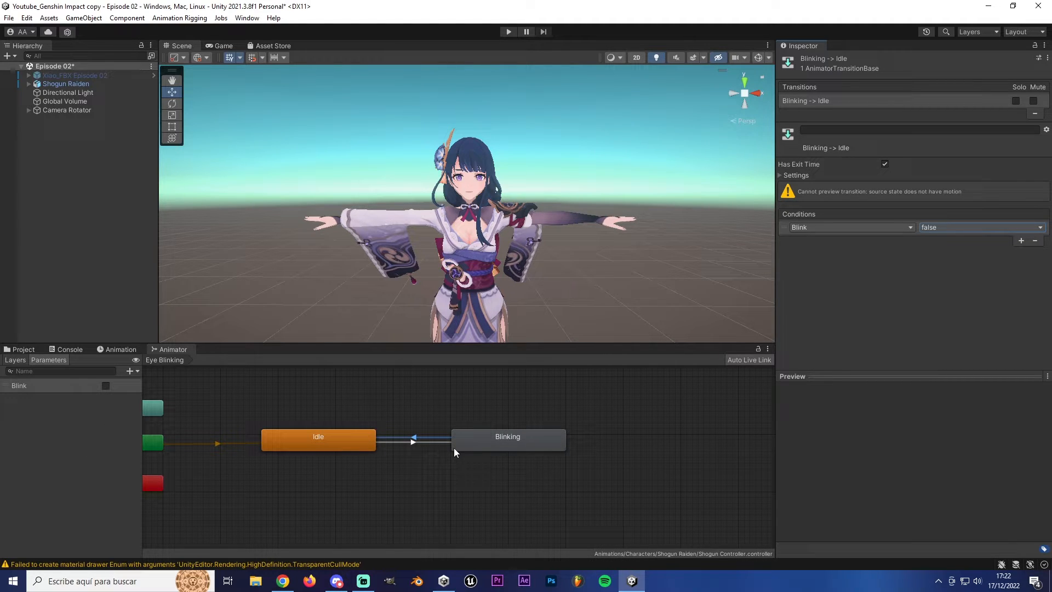
# Step: Create a new animation clip named Shogun_Blinking for Shogun Raiden in the Shogun Raiden animations folder
pyautogui.click(118, 350)
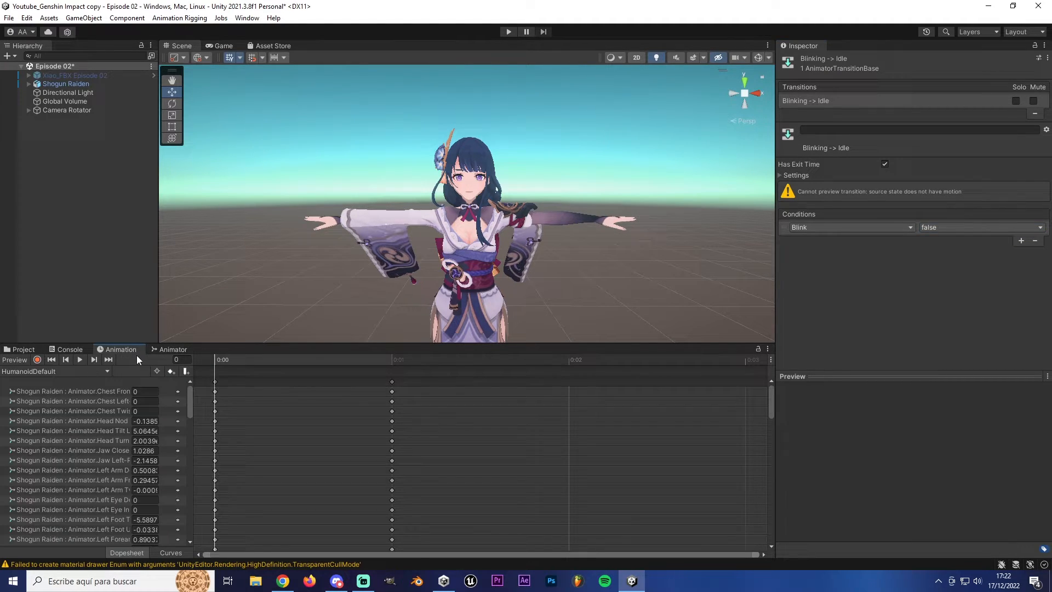
pyautogui.click(173, 349)
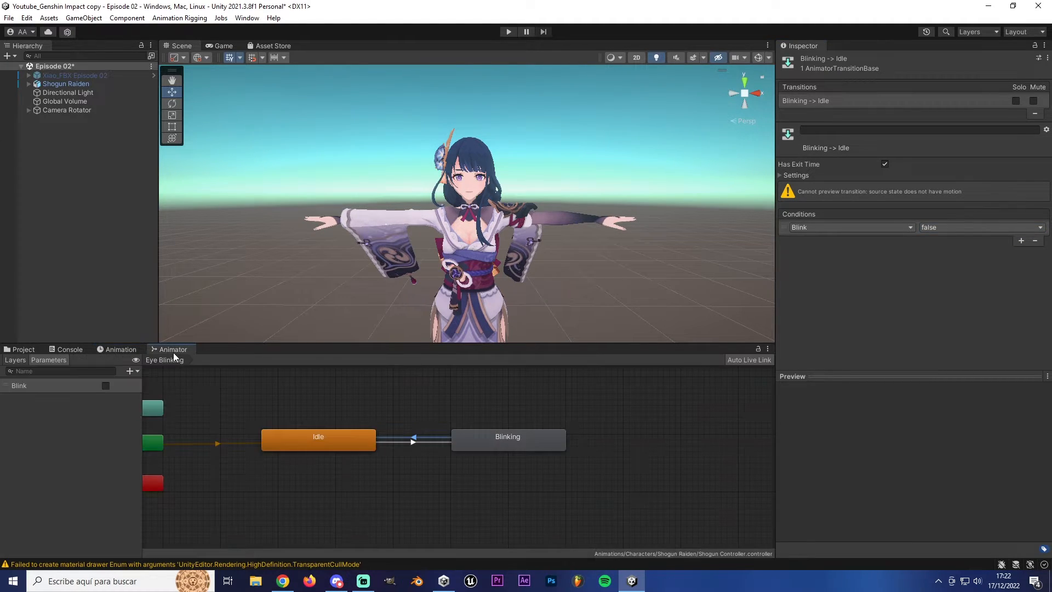
pyautogui.click(67, 84)
pyautogui.click(117, 351)
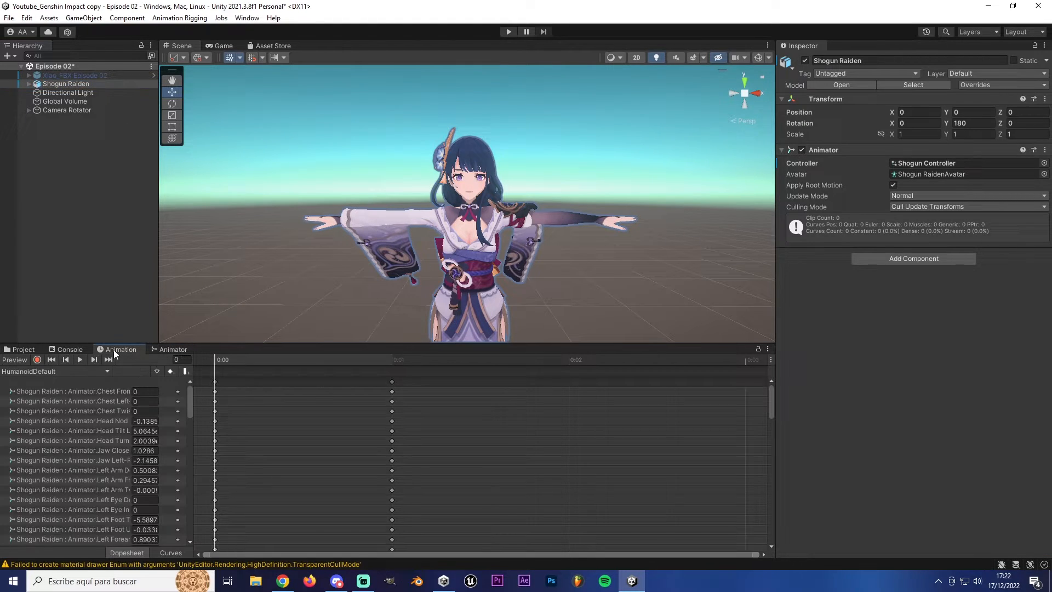
pyautogui.click(45, 372)
pyautogui.click(45, 399)
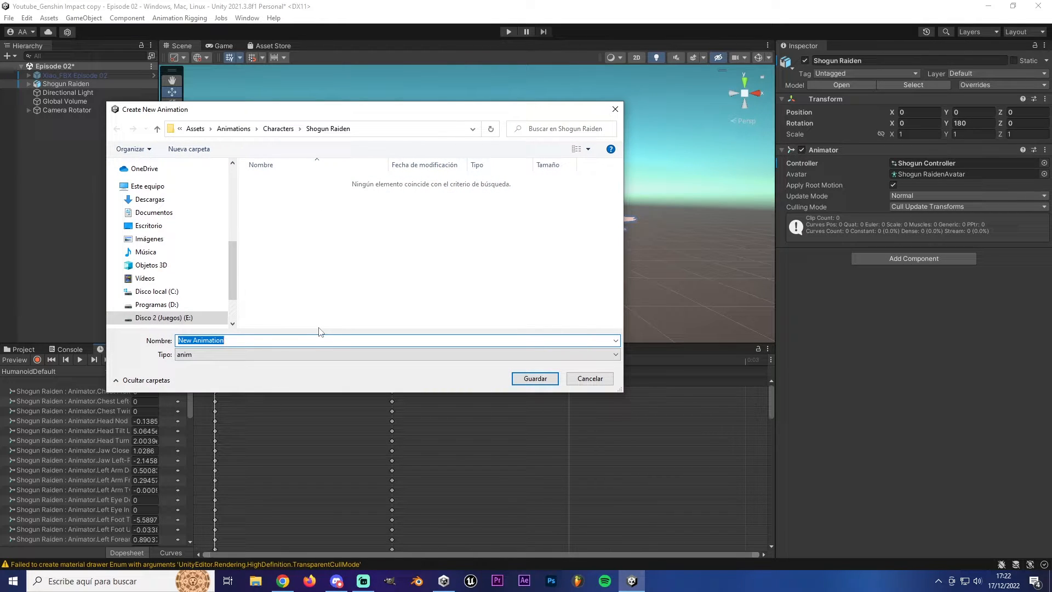
pyautogui.write('S')
pyautogui.press('BackSpace')
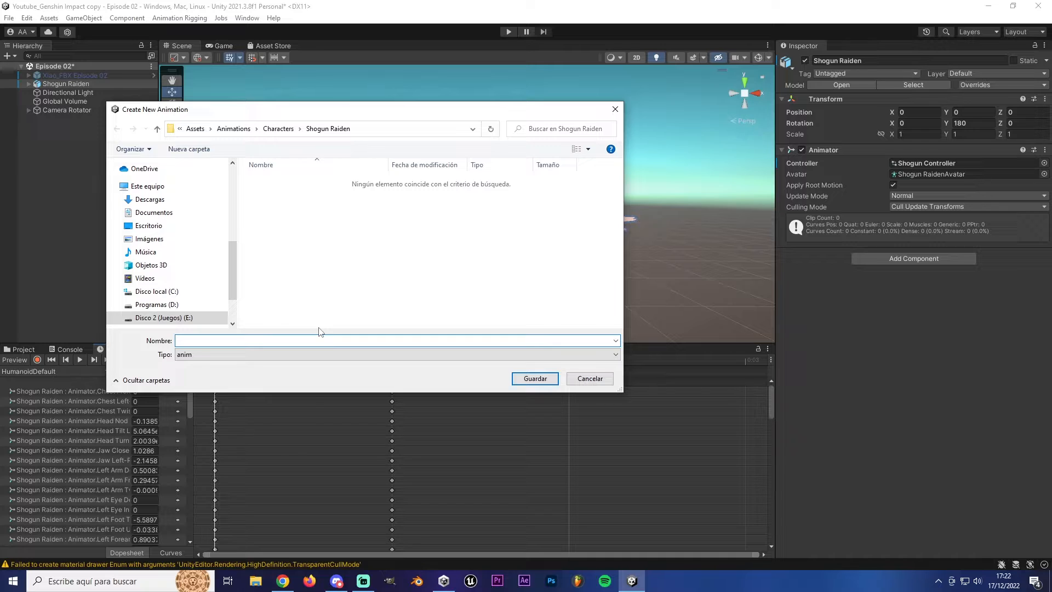
pyautogui.write('Shogun')
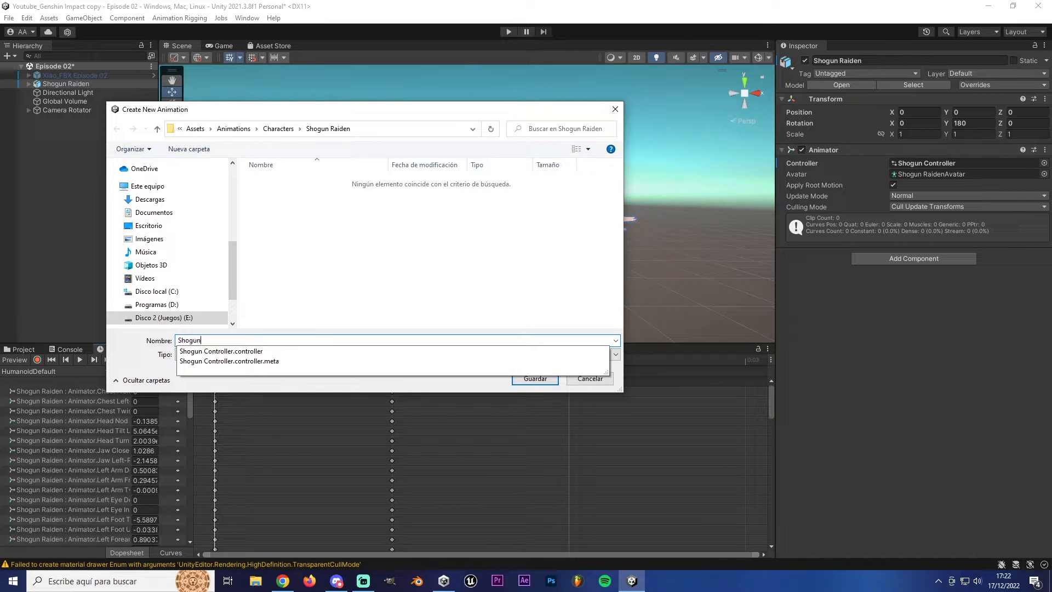
pyautogui.write('_Blinking')
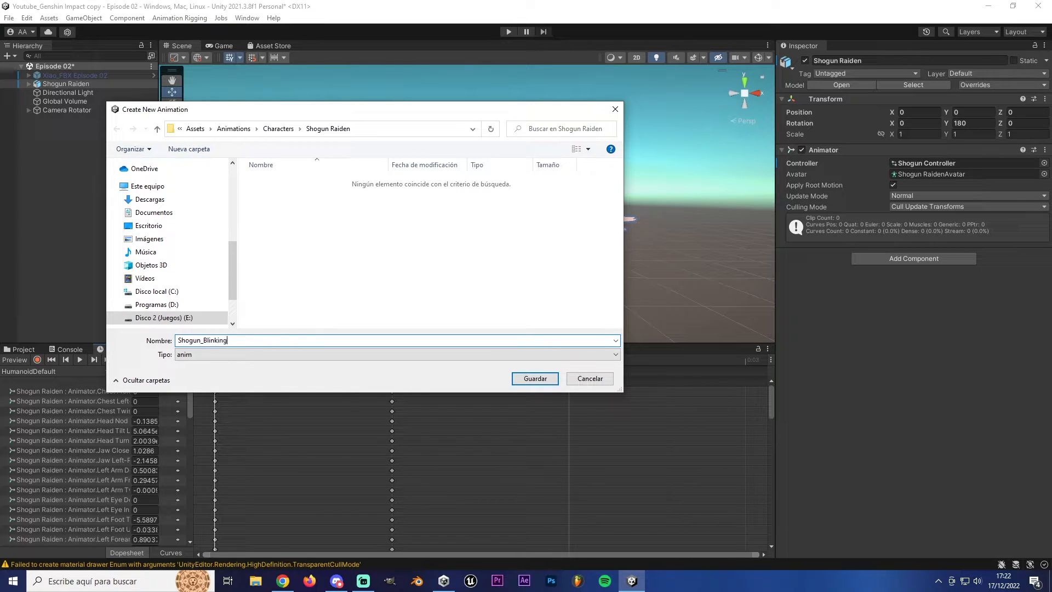
pyautogui.press('Return')
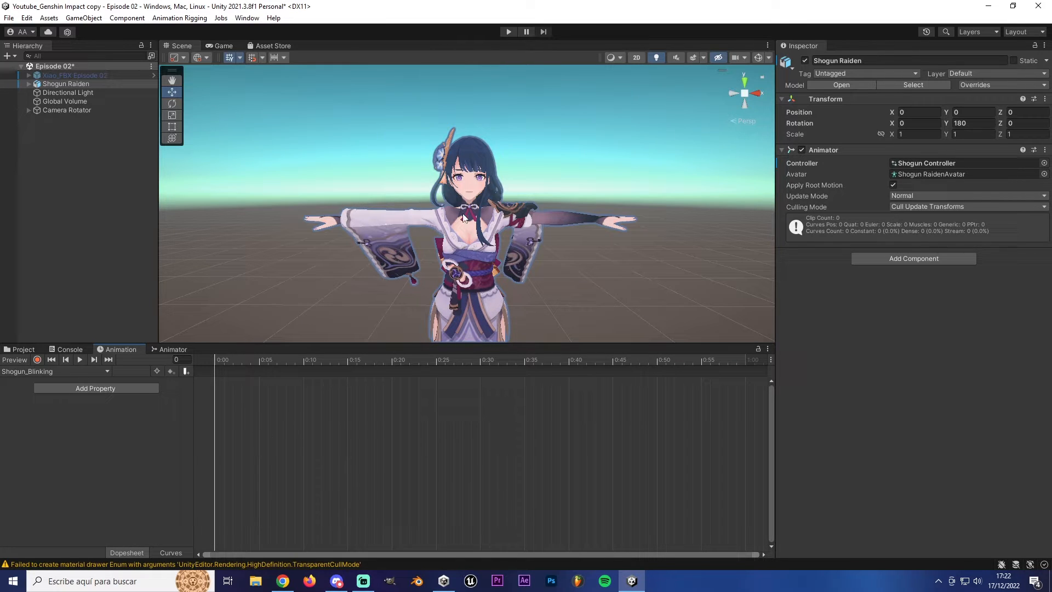
# Step: Start recording keyframes in the Shogun_Blinking clip with Shogun Raiden's mesh object selected and her face in view
pyautogui.scroll(4, 505, 210)
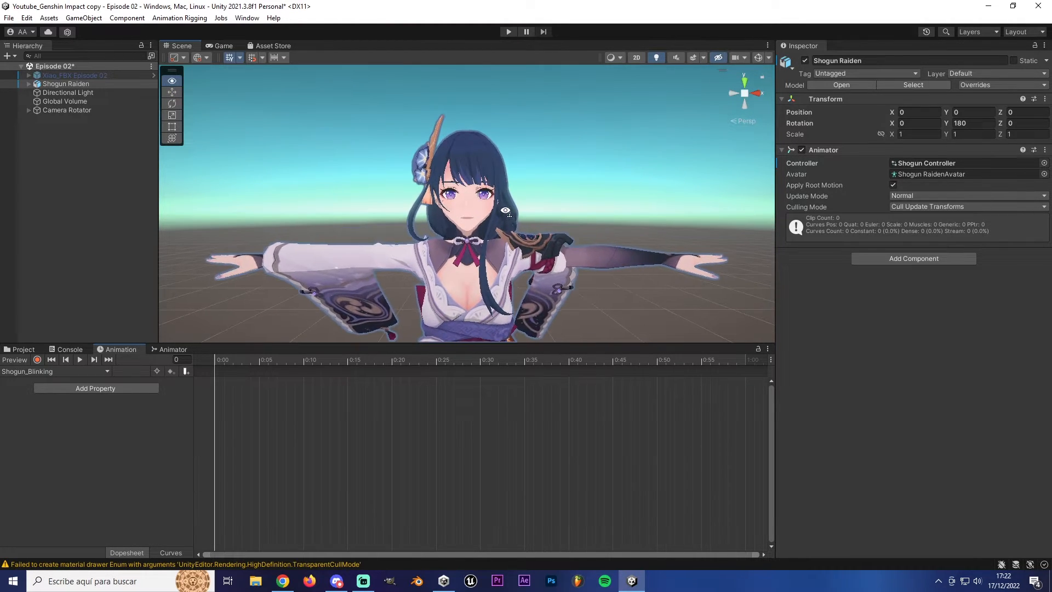
pyautogui.moveTo(505, 210); pyautogui.dragTo(502, 212, button='right')
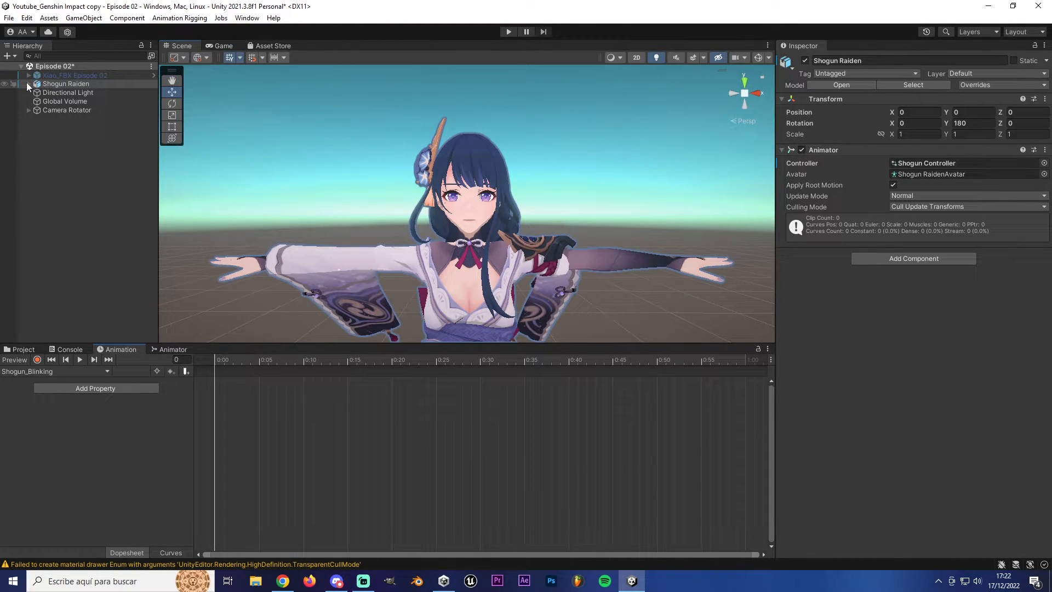
pyautogui.click(28, 84)
pyautogui.click(77, 101)
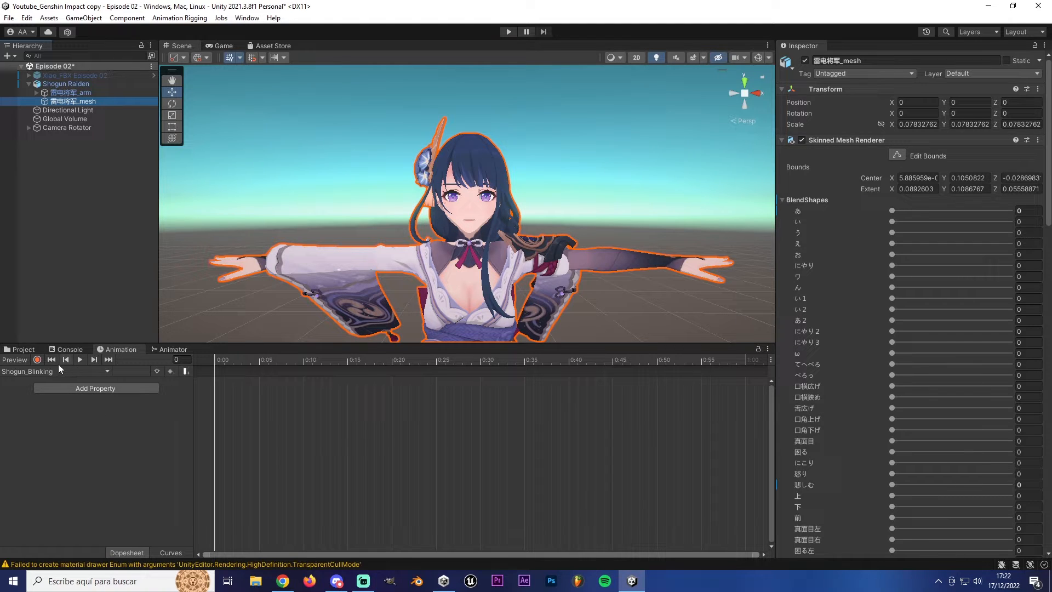
pyautogui.click(36, 359)
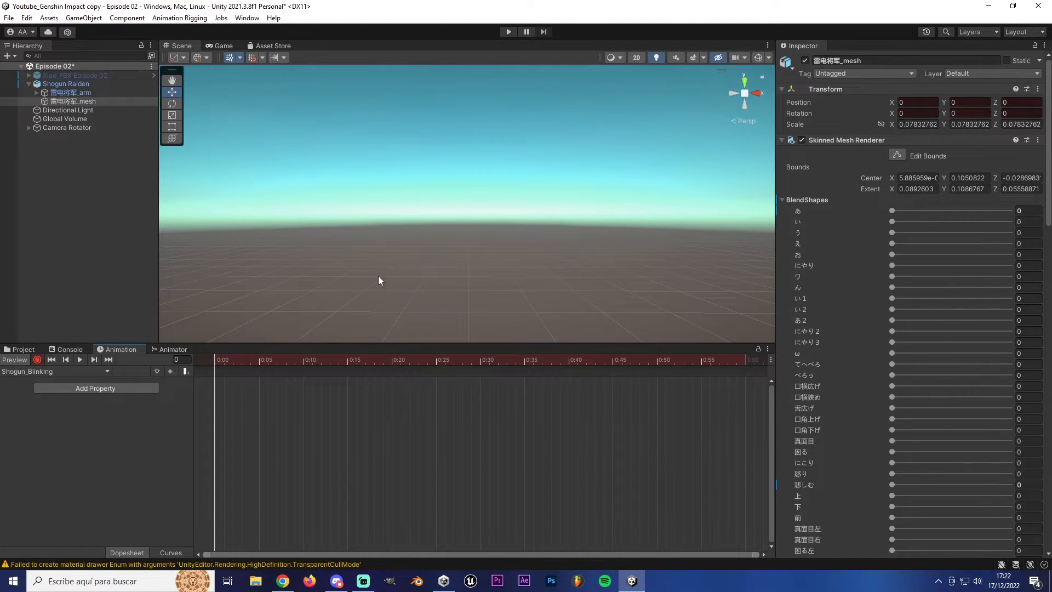
pyautogui.moveTo(378, 275); pyautogui.dragTo(376, 254, button='right')
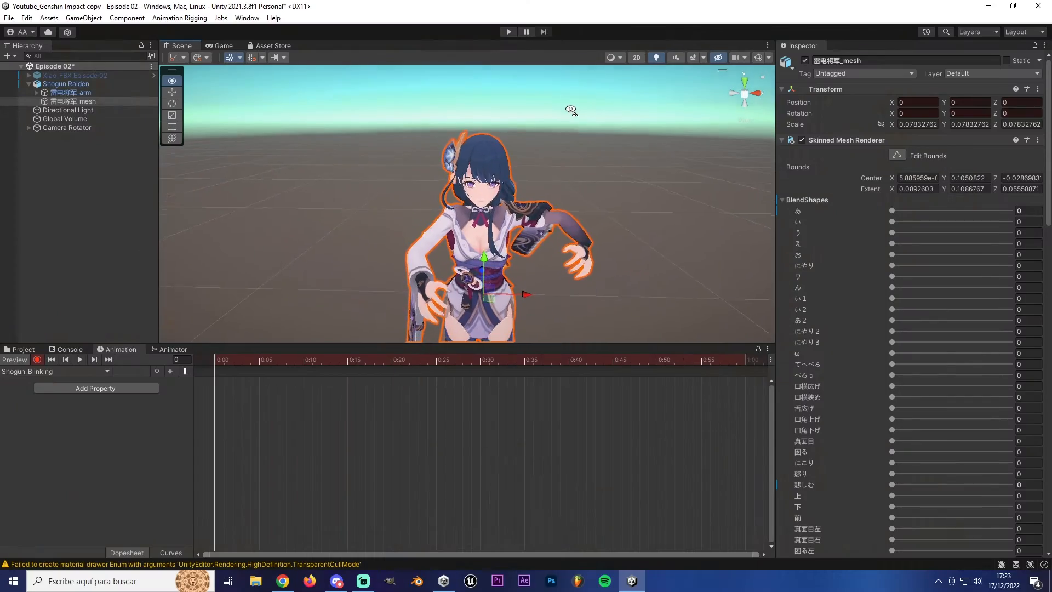
pyautogui.moveTo(570, 110); pyautogui.dragTo(555, 135, button='right')
pyautogui.press('w')
pyautogui.press('s')
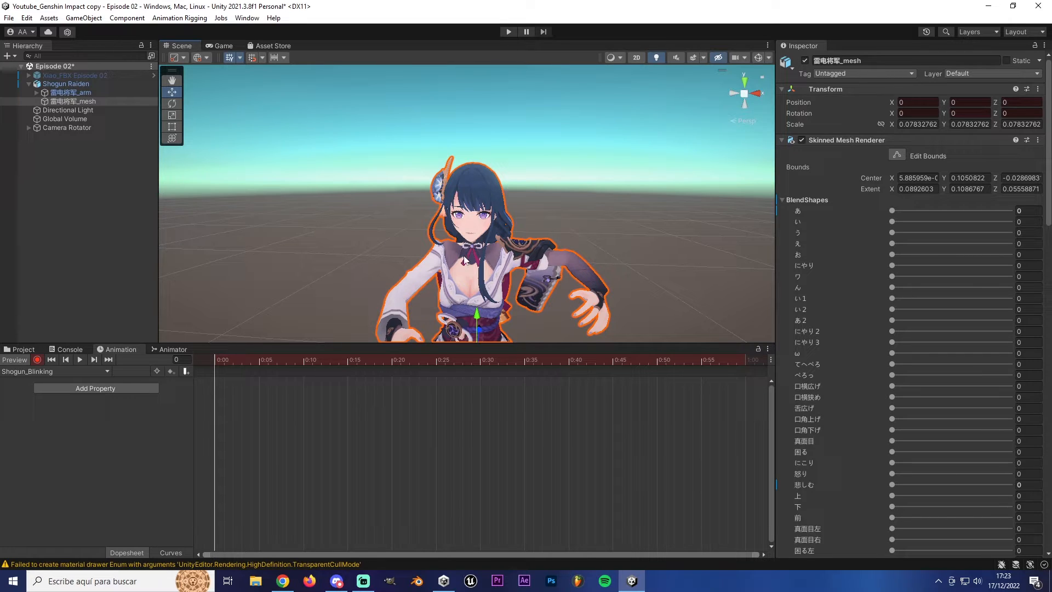
pyautogui.moveTo(496, 252)
pyautogui.mouseDown(button='right')
pyautogui.moveTo(500, 225)
pyautogui.moveTo(505, 239)
pyautogui.mouseUp(button='right')
pyautogui.press('w')
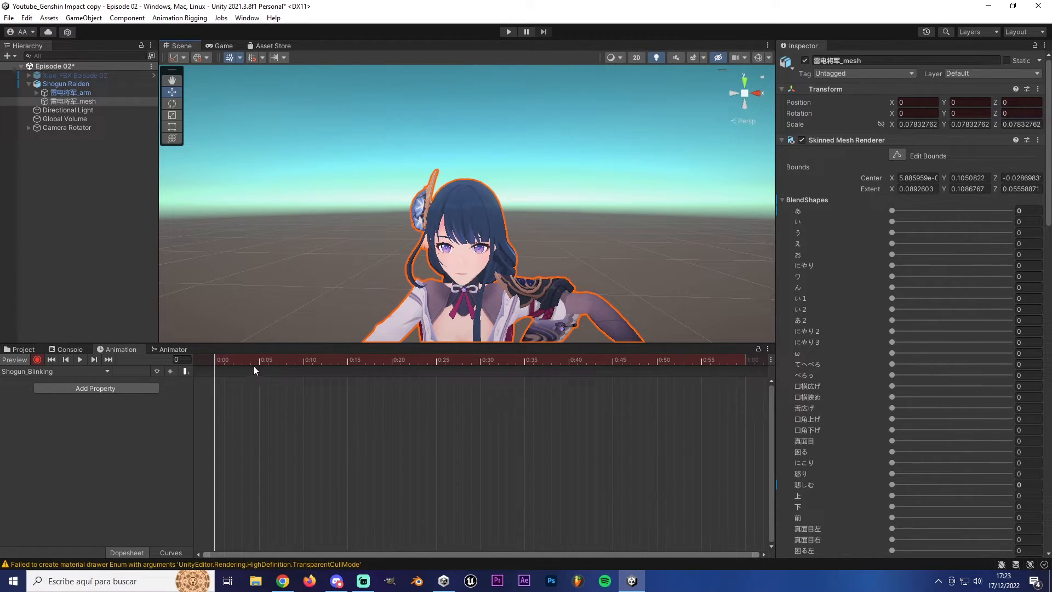
pyautogui.moveTo(328, 360); pyautogui.dragTo(357, 362)
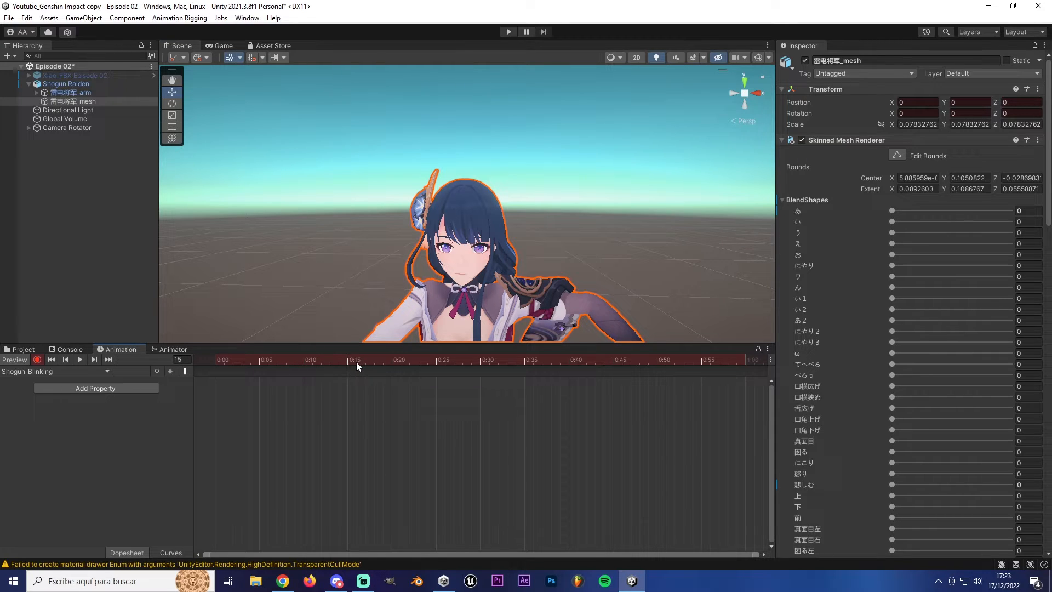
pyautogui.moveTo(307, 360); pyautogui.dragTo(215, 360)
pyautogui.scroll(-1, 818, 220)
pyautogui.scroll(-1, 815, 175)
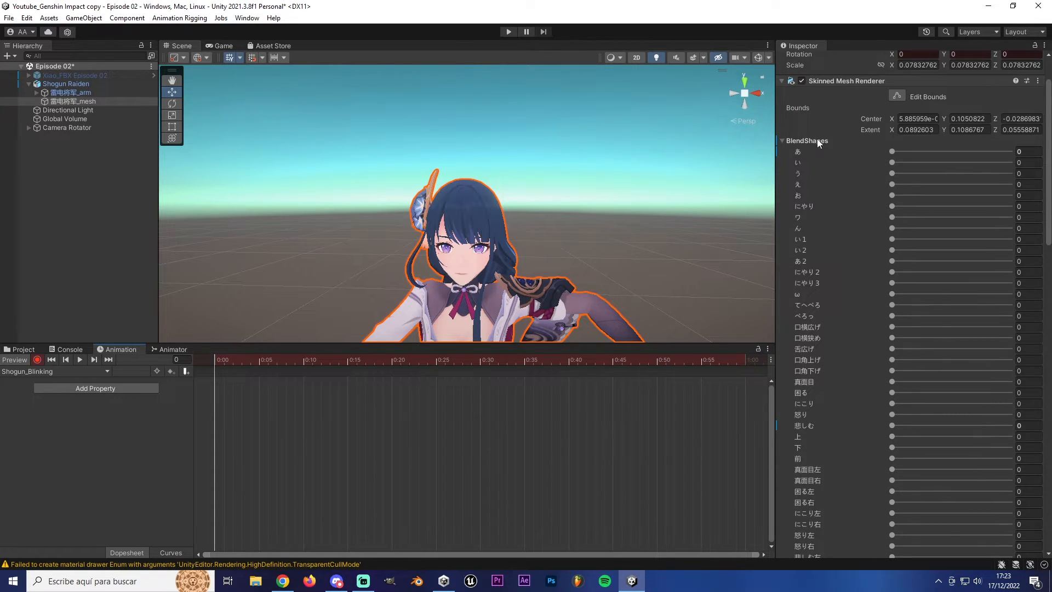
pyautogui.moveTo(893, 152)
pyautogui.mouseDown()
pyautogui.moveTo(970, 149)
pyautogui.moveTo(883, 152)
pyautogui.moveTo(997, 150)
pyautogui.moveTo(873, 151)
pyautogui.mouseUp()
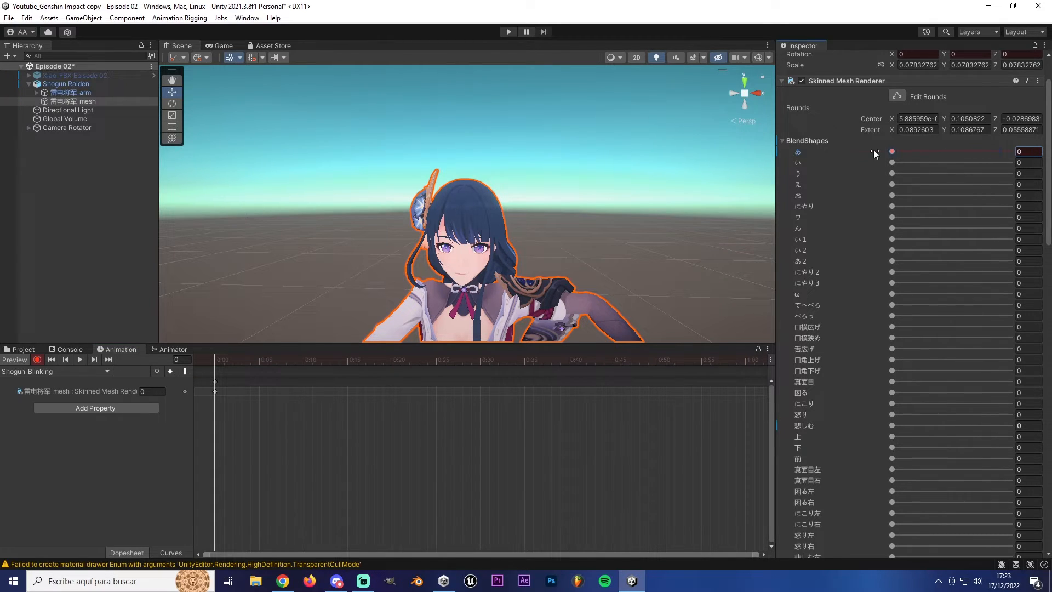
pyautogui.moveTo(891, 350); pyautogui.dragTo(851, 347)
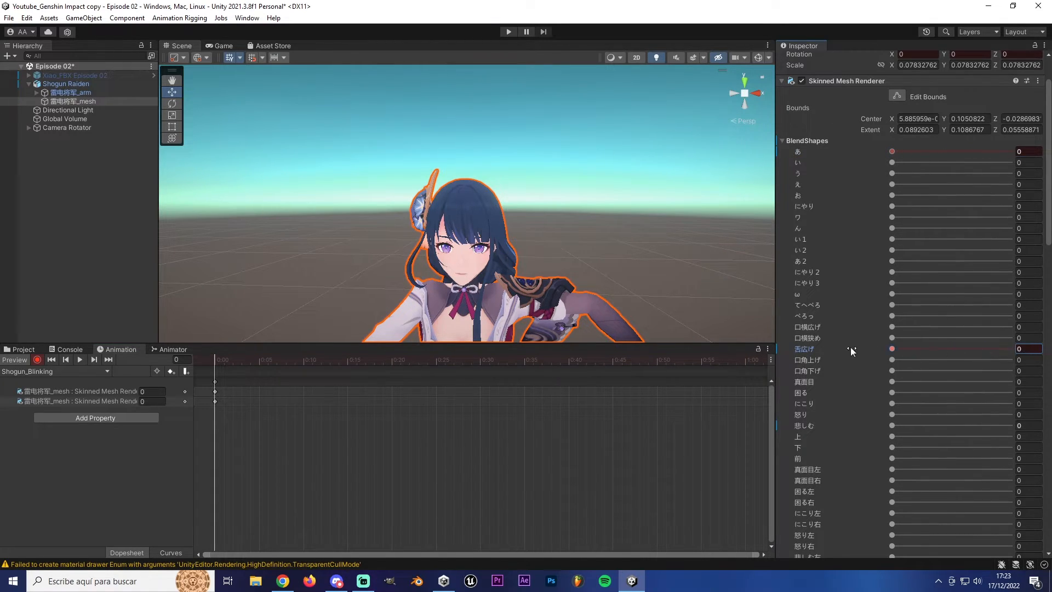
pyautogui.moveTo(892, 425)
pyautogui.mouseDown()
pyautogui.moveTo(1016, 429)
pyautogui.moveTo(877, 425)
pyautogui.mouseUp()
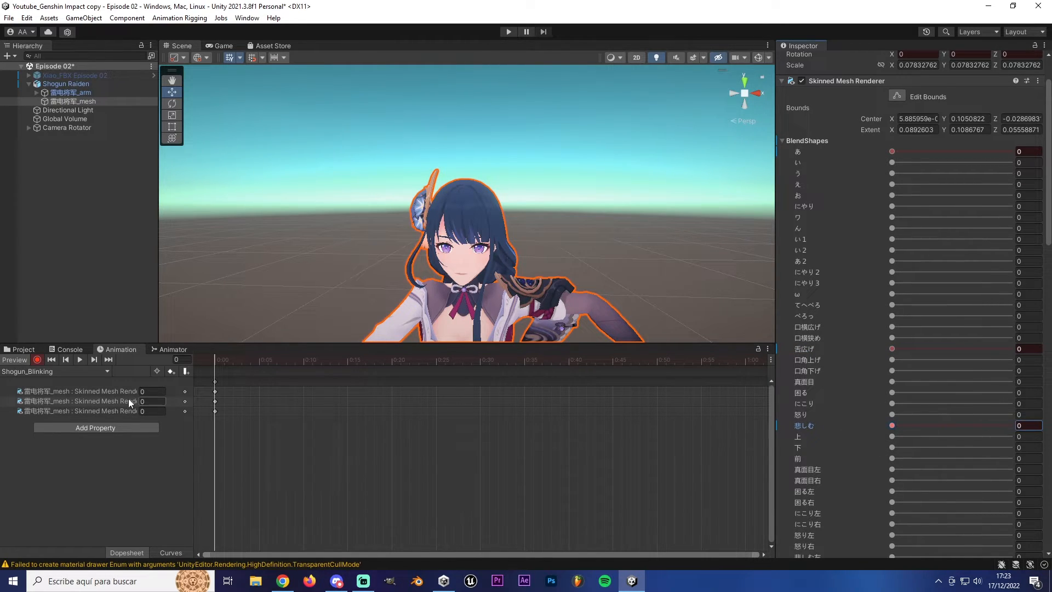
pyautogui.click(64, 392)
pyautogui.keyDown('shift'); pyautogui.click(63, 413); pyautogui.keyUp('shift')
pyautogui.press('Delete')
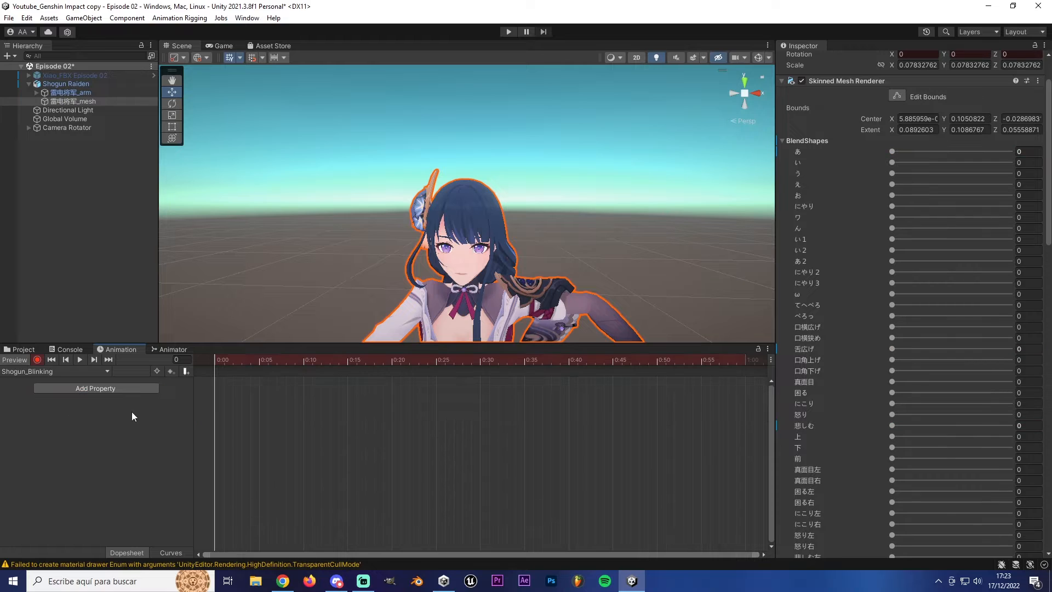
# Step: Key the mesh's まばたき blend shape at 0 on frame 0 of the Shogun_Blinking clip
pyautogui.scroll(-10, 829, 199)
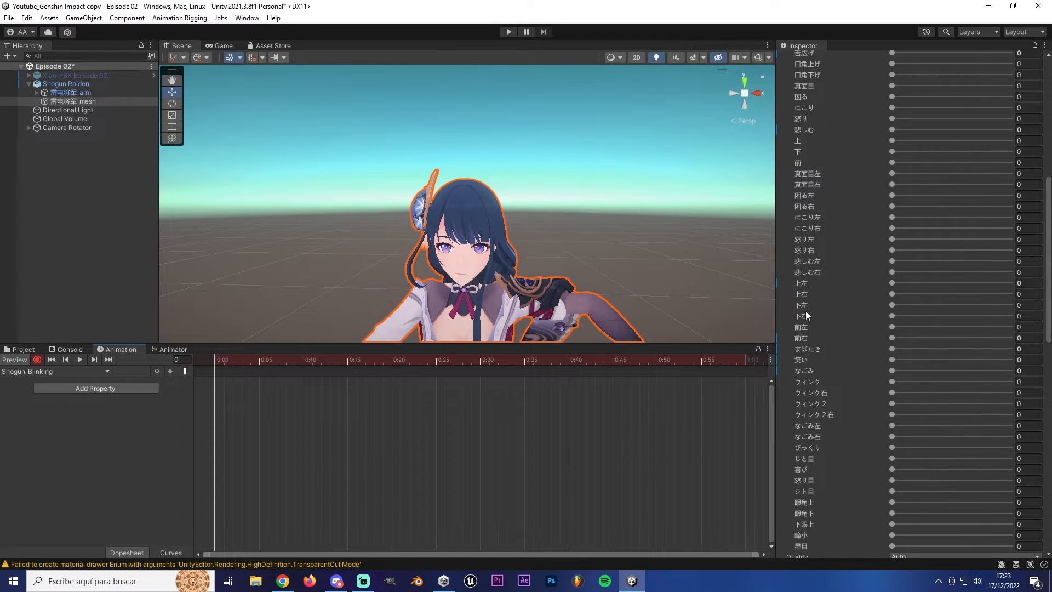
pyautogui.scroll(-2, 802, 274)
pyautogui.scroll(4, 799, 224)
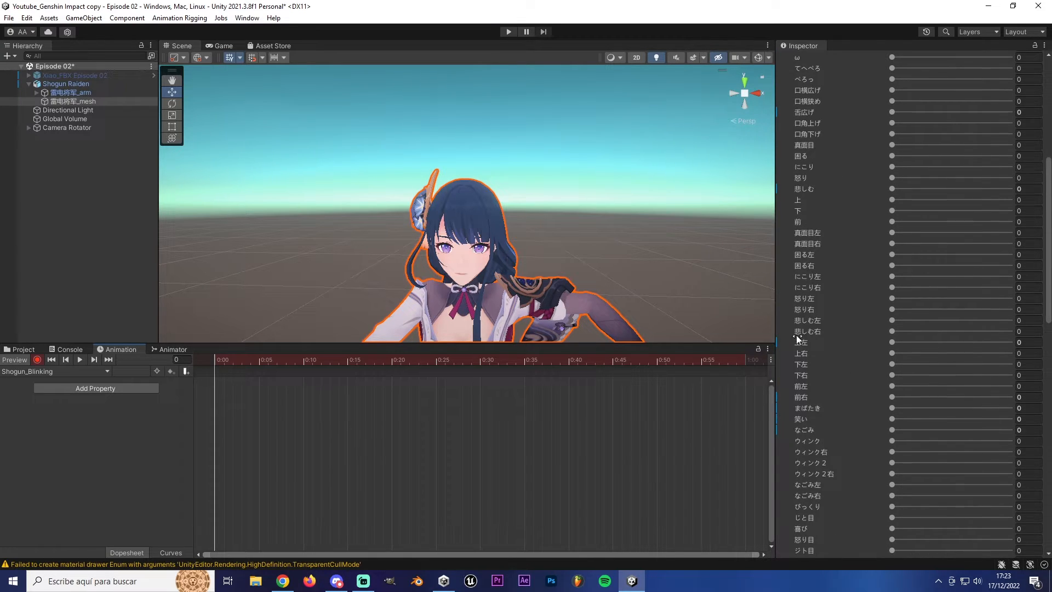
pyautogui.scroll(-2, 796, 336)
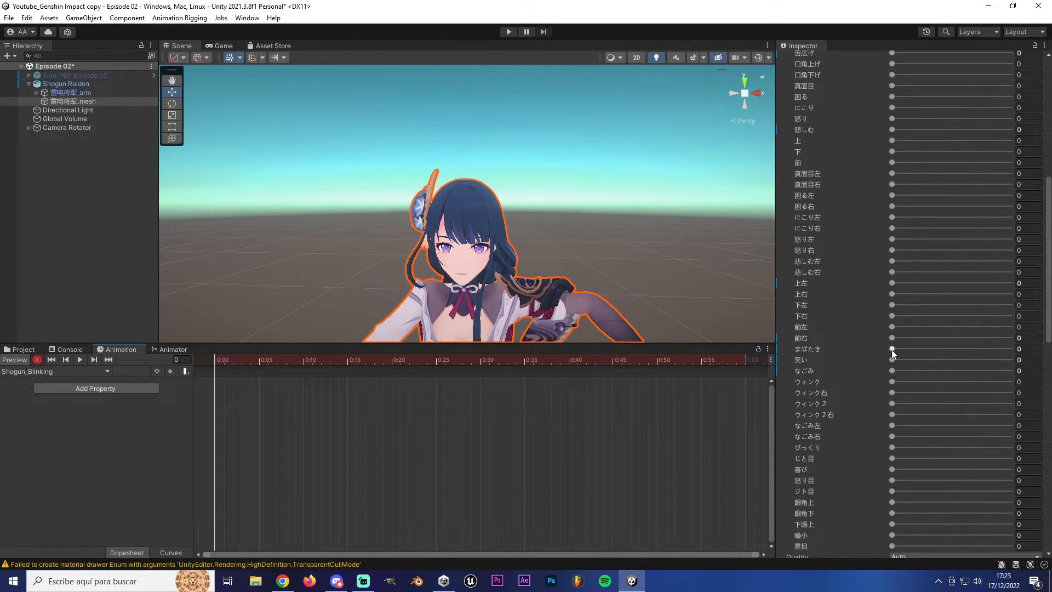
pyautogui.moveTo(892, 350); pyautogui.dragTo(856, 350)
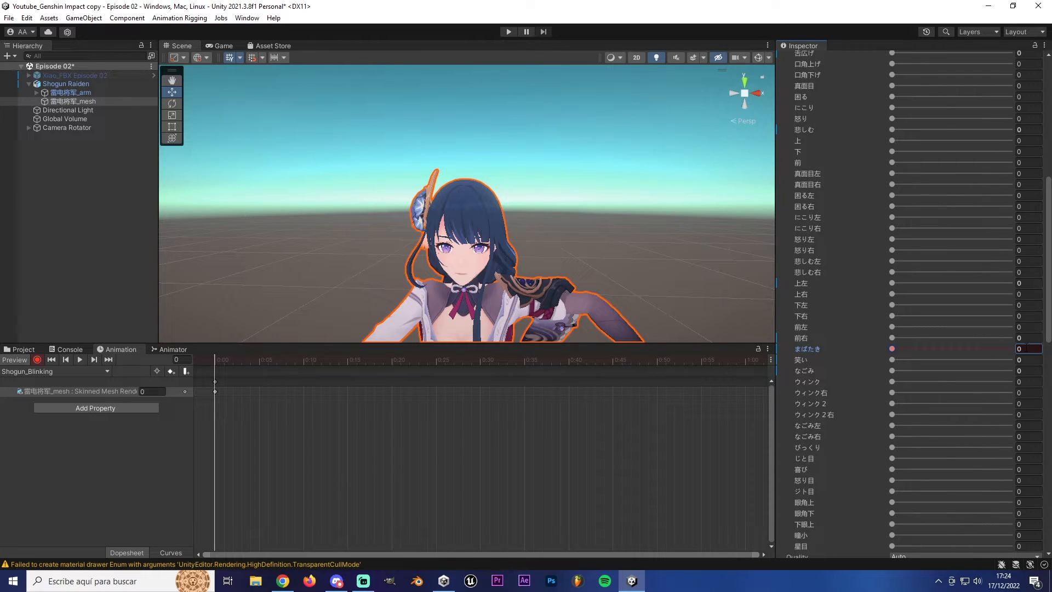
# Step: Key the まばたき blend shape at 100 on frame 10 and at 0 on frame 15, and stop recording
pyautogui.moveTo(285, 360); pyautogui.dragTo(304, 361)
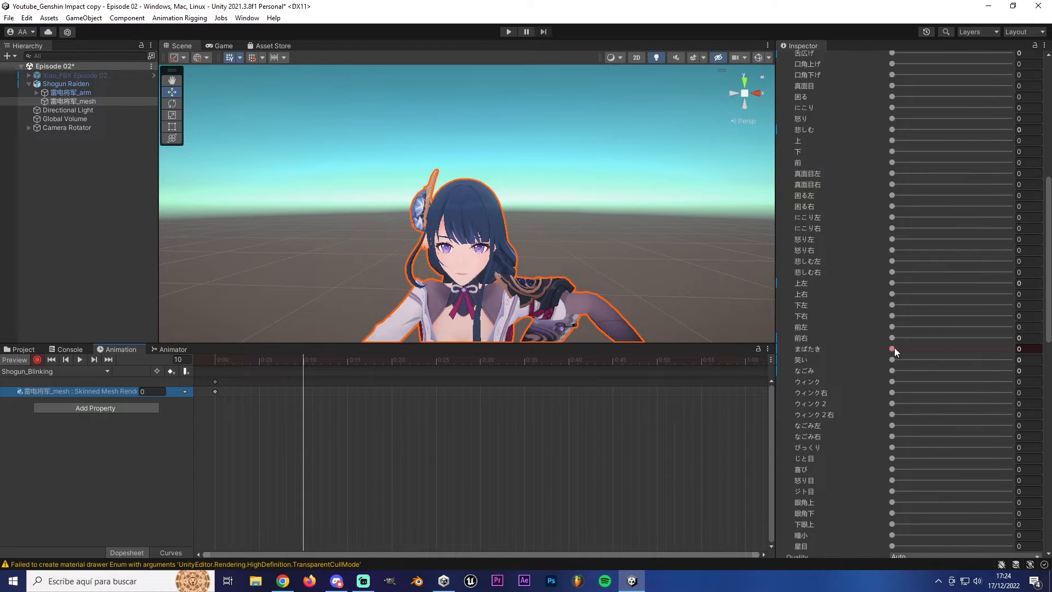
pyautogui.moveTo(892, 348); pyautogui.dragTo(1017, 350)
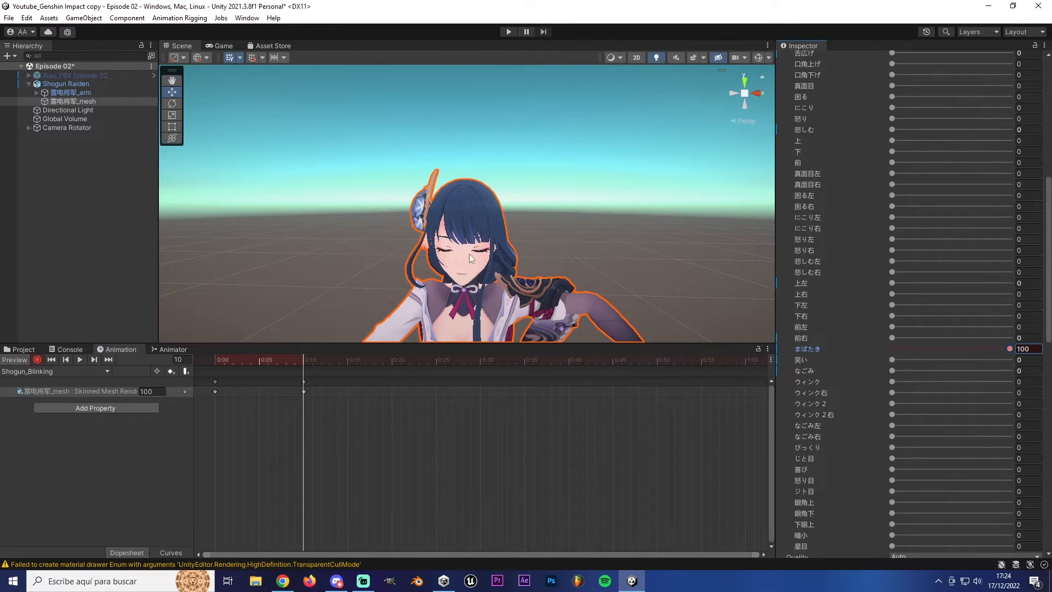
pyautogui.click(329, 360)
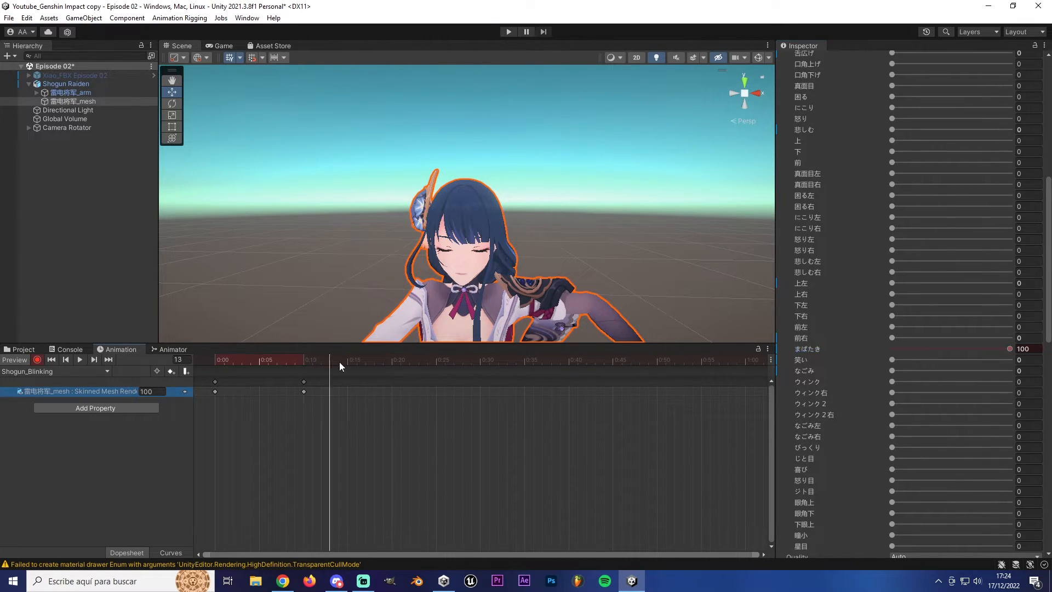
pyautogui.click(349, 362)
pyautogui.moveTo(1008, 350); pyautogui.dragTo(884, 350)
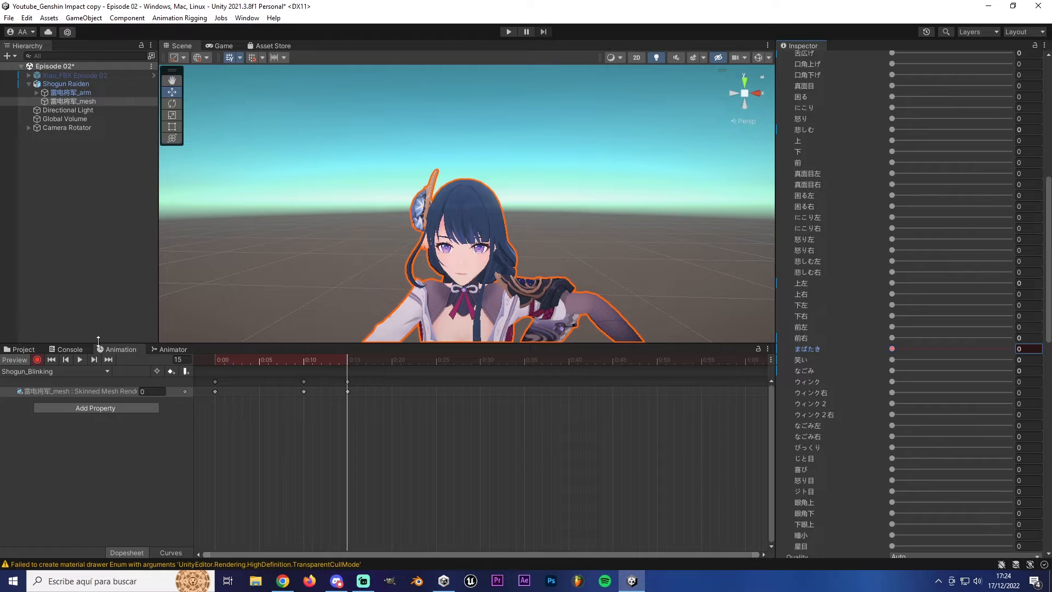
pyautogui.click(38, 360)
# Step: Play the Shogun_Blinking clip from its start to check the blink motion, and stop the playback
pyautogui.moveTo(234, 361); pyautogui.dragTo(203, 357)
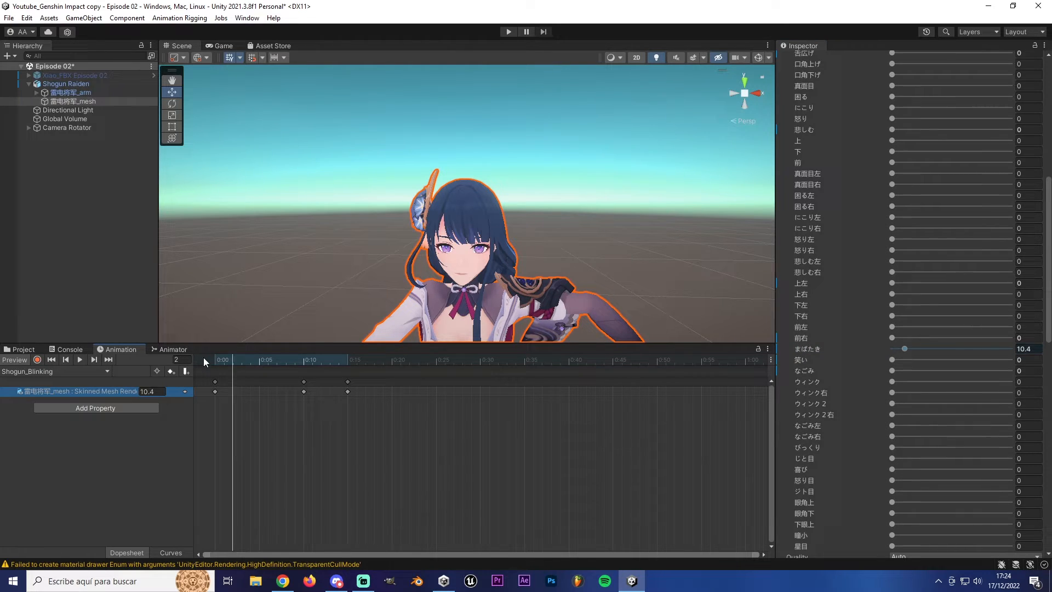
pyautogui.click(80, 359)
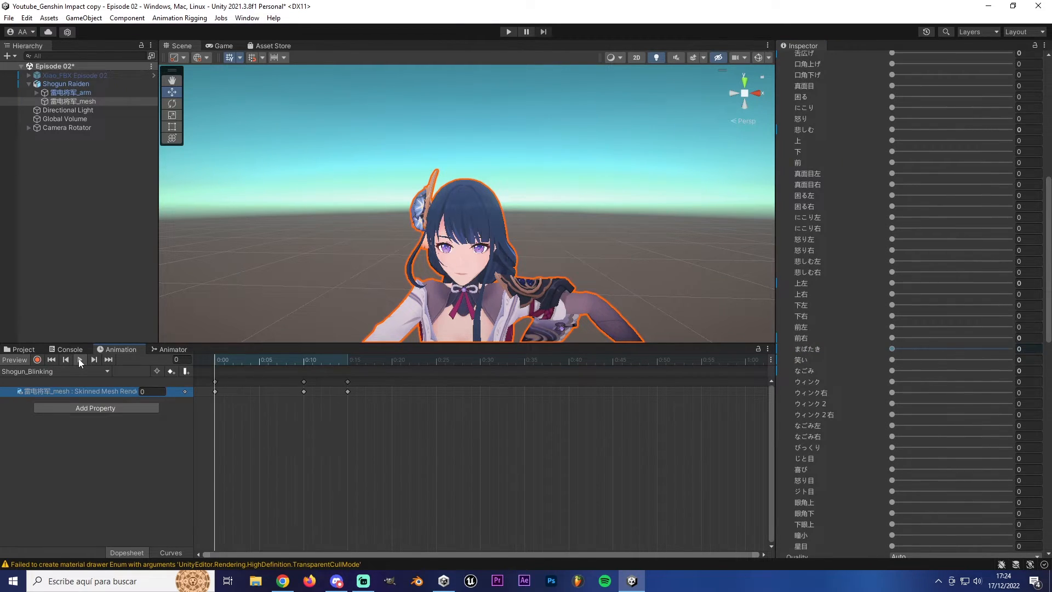
pyautogui.click(80, 359)
# Step: Turn off Loop Time for the Shogun_Blinking animation clip
pyautogui.click(24, 350)
pyautogui.click(198, 391)
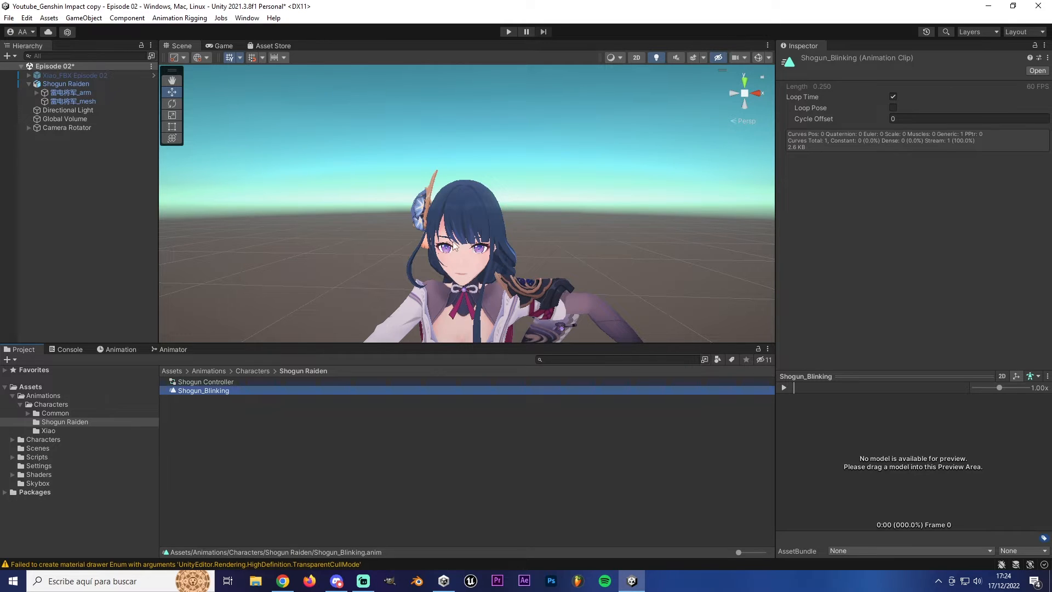
pyautogui.click(893, 96)
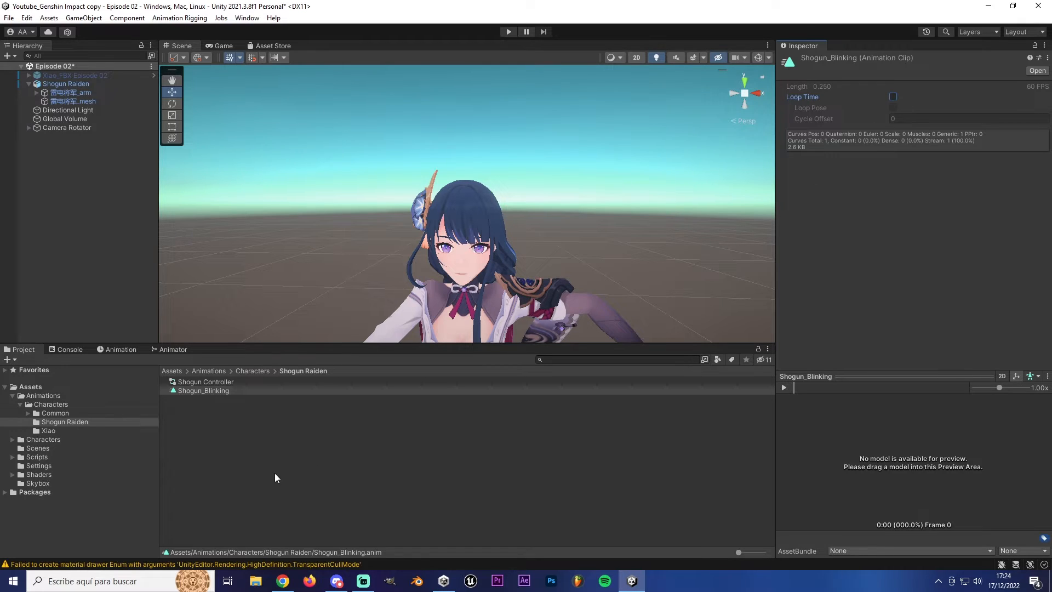
pyautogui.click(235, 461)
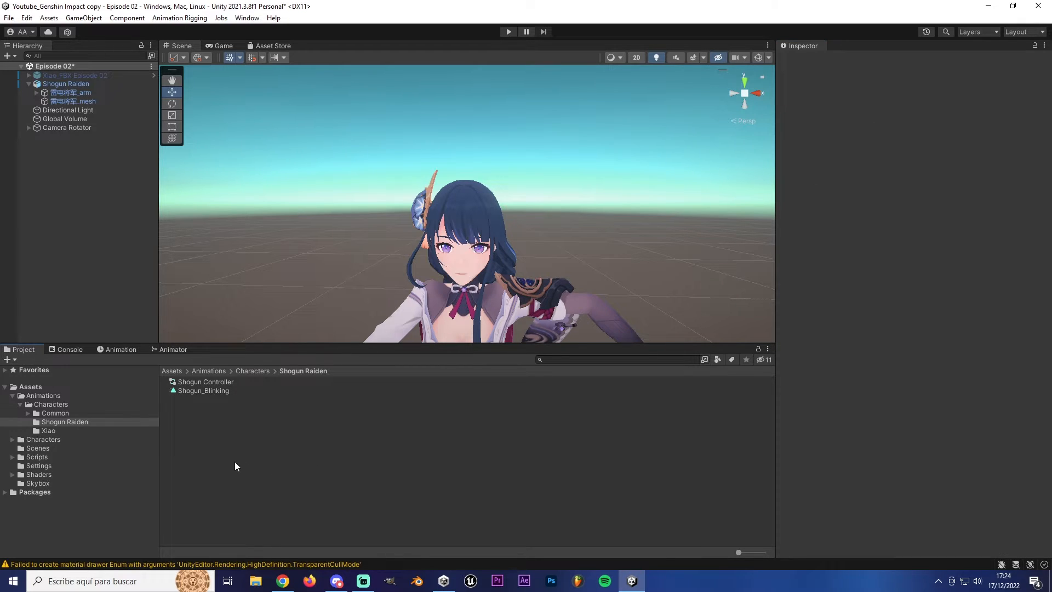
# Step: Review the Shogun_Blinking clip's keyframes and the clip list, with Shogun Raiden's body in view
pyautogui.click(19, 404)
pyautogui.click(27, 397)
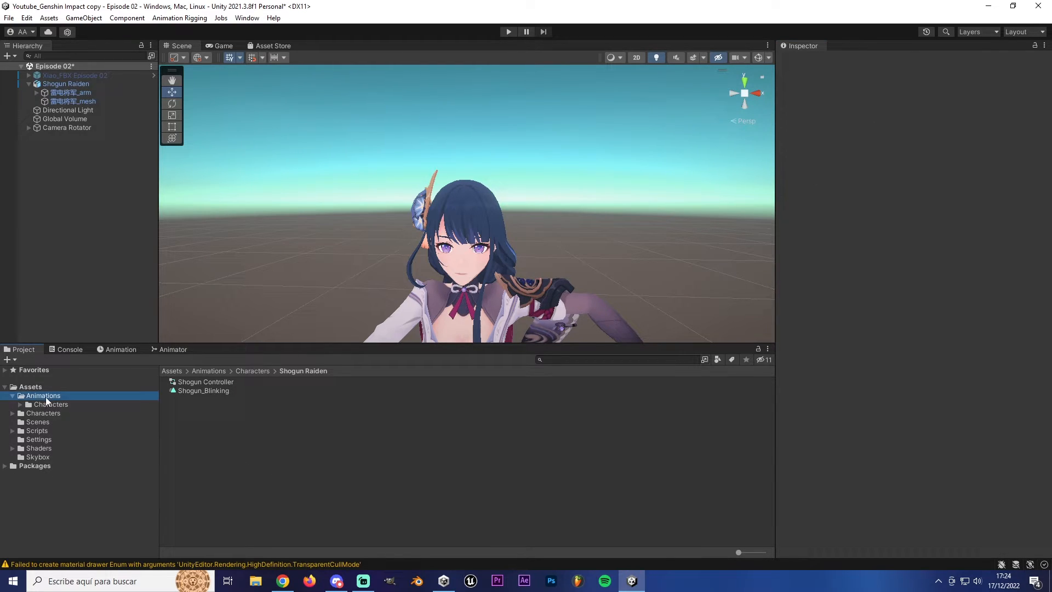
pyautogui.click(118, 351)
pyautogui.click(225, 361)
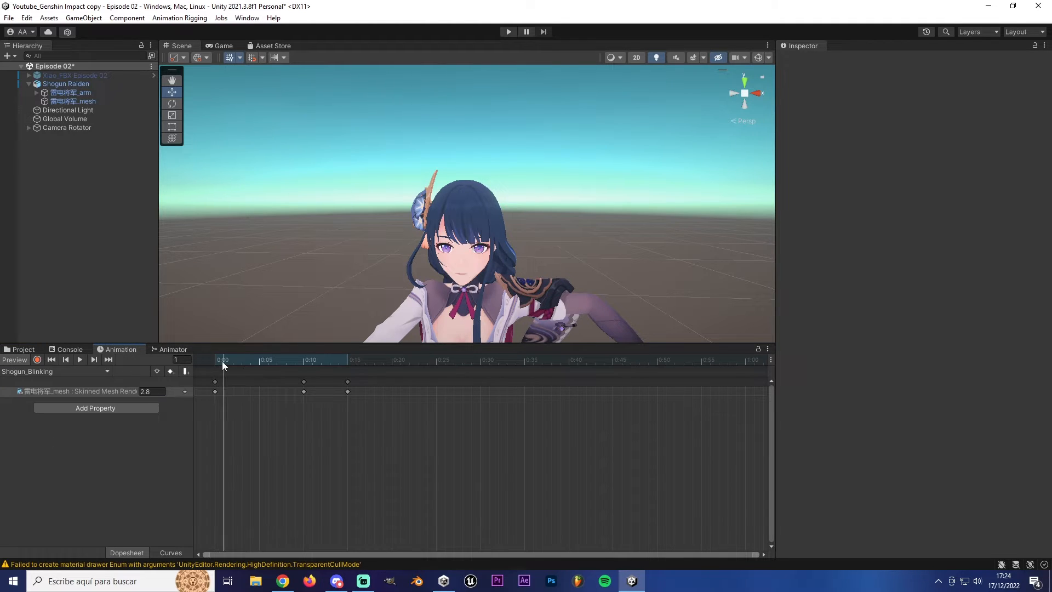
pyautogui.click(214, 361)
pyautogui.click(38, 371)
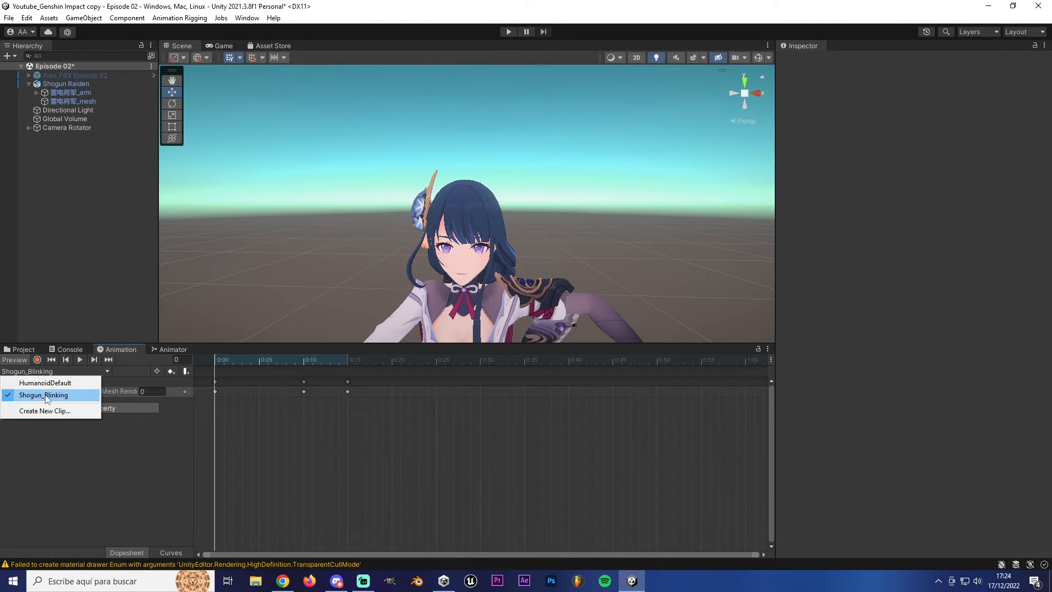
pyautogui.click(44, 397)
pyautogui.scroll(-5, 375, 236)
pyautogui.moveTo(379, 249); pyautogui.dragTo(393, 212, button='right')
pyautogui.press('w')
pyautogui.press('s')
pyautogui.moveTo(407, 125)
pyautogui.mouseDown(button='right')
pyautogui.moveTo(409, 176)
pyautogui.moveTo(423, 131)
pyautogui.mouseUp(button='right')
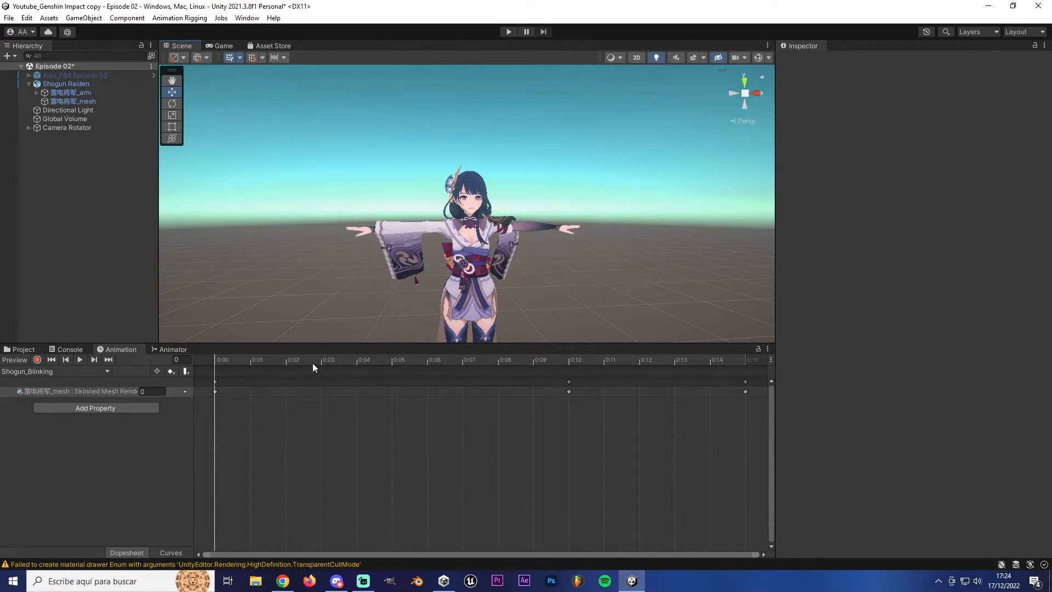
pyautogui.click(247, 18)
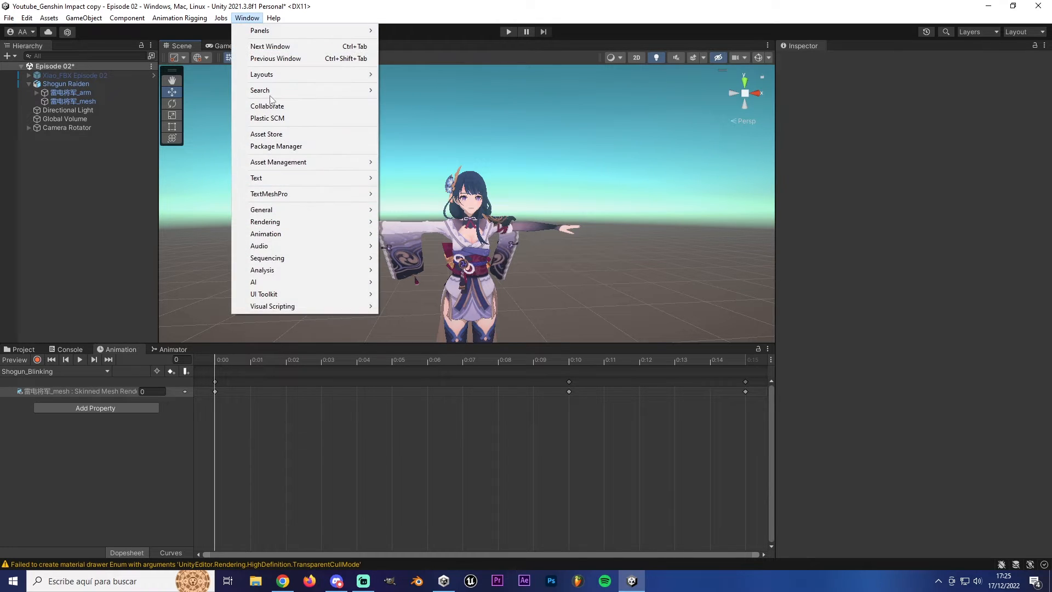
pyautogui.moveTo(282, 235)
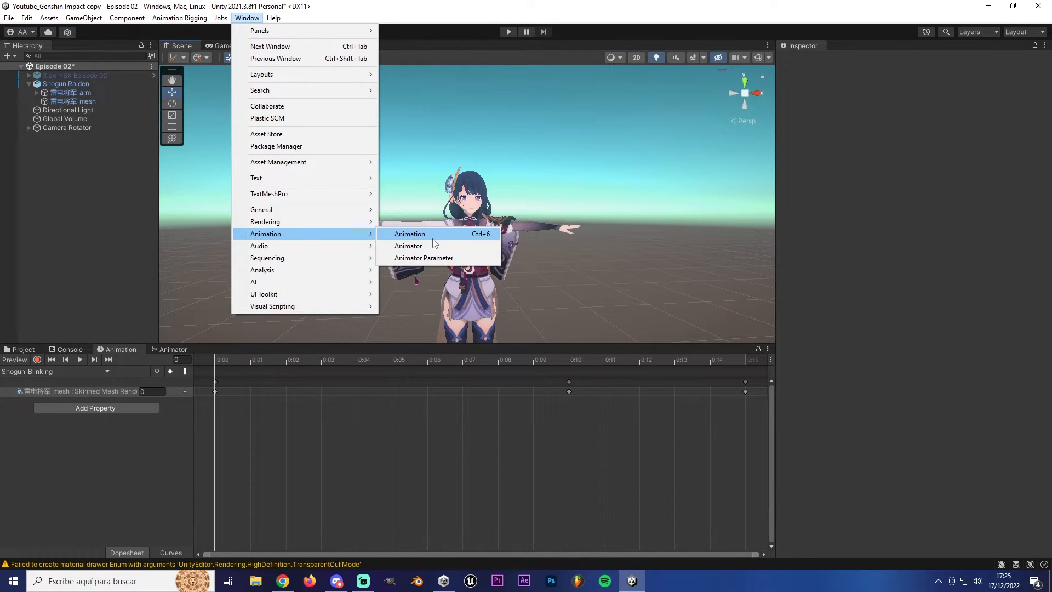
pyautogui.click(14, 482)
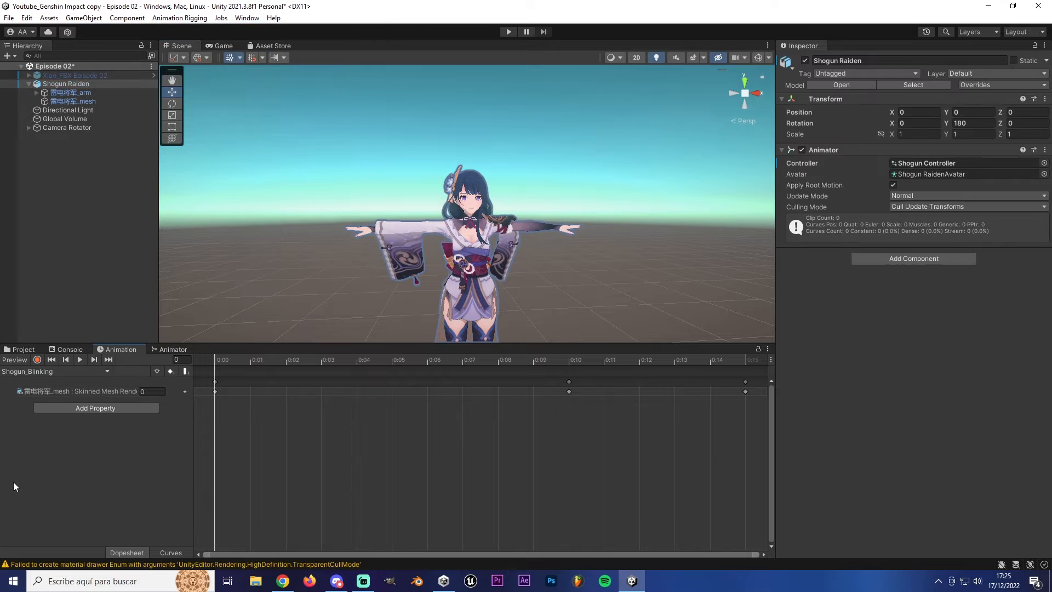
# Step: Open the Shogun Controller from the Animations/Characters/Shogun Raiden folder for editing
pyautogui.click(24, 350)
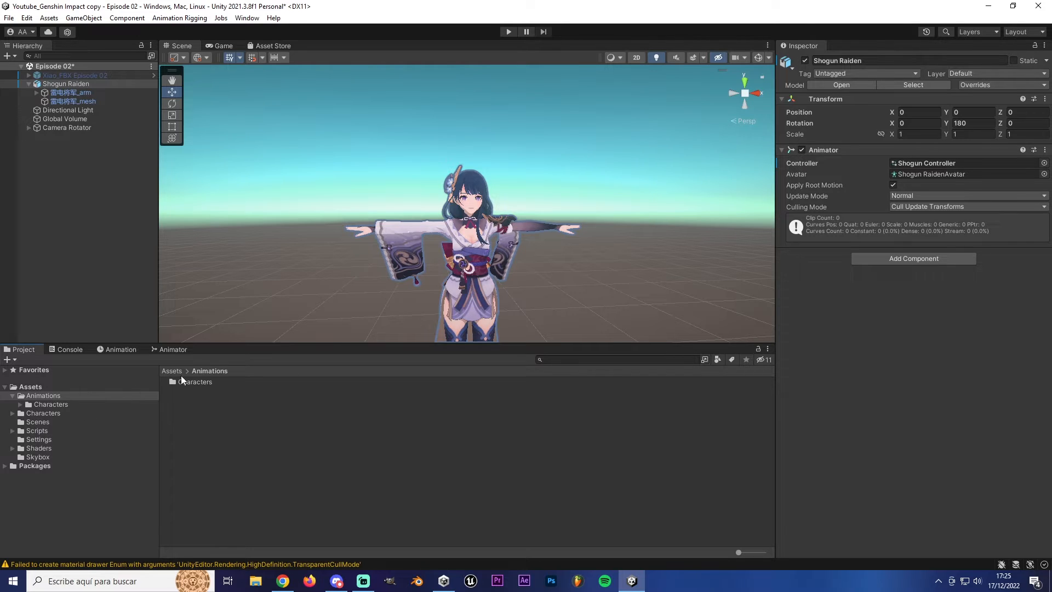
pyautogui.scroll(1, 506, 181)
pyautogui.moveTo(503, 182); pyautogui.dragTo(484, 181, button='right')
pyautogui.press('w')
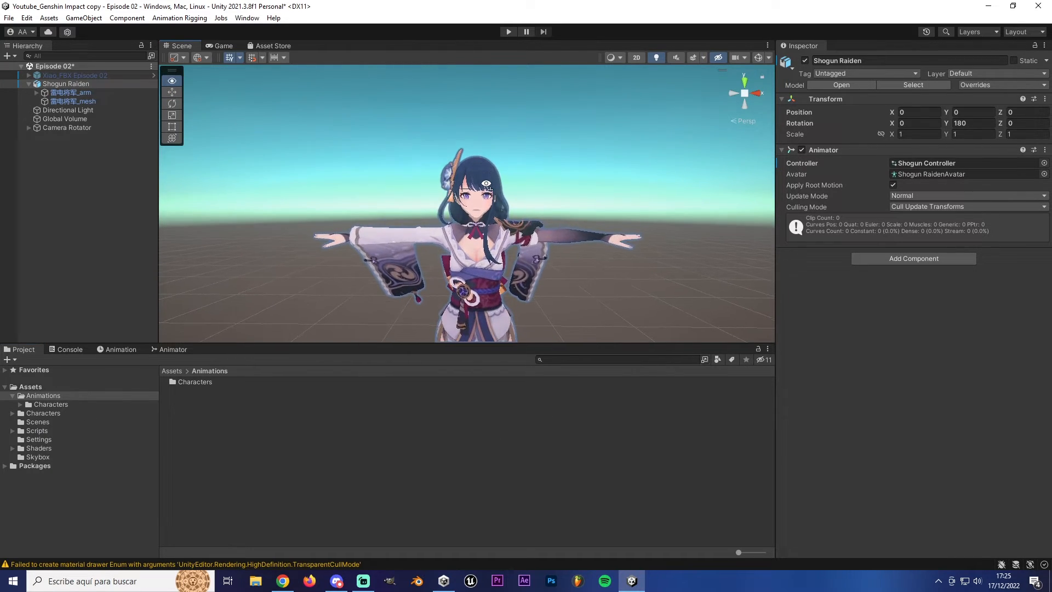
pyautogui.click(20, 404)
pyautogui.click(52, 405)
pyautogui.click(55, 421)
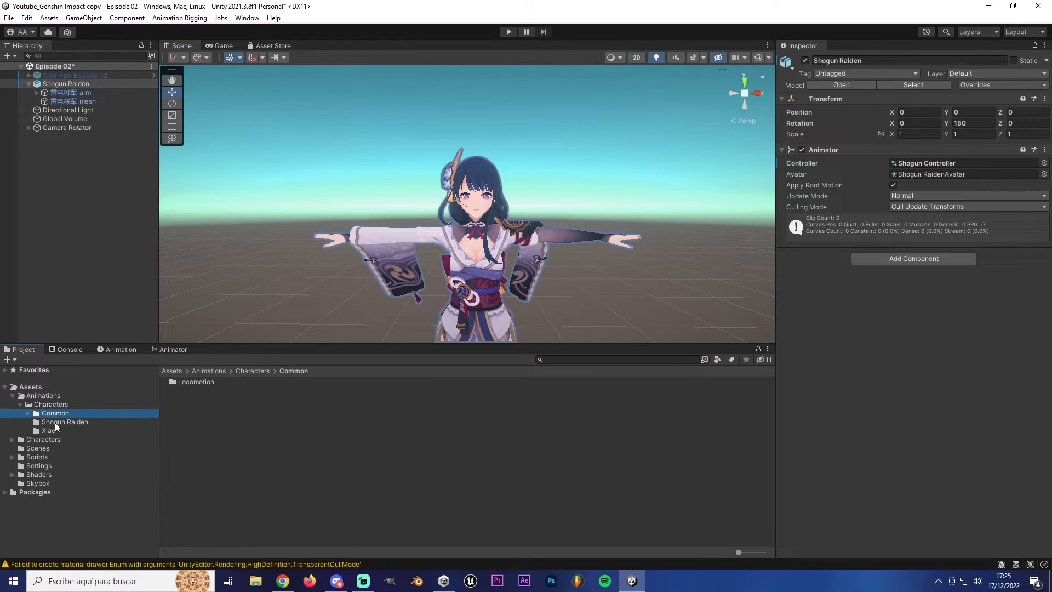
pyautogui.click(198, 382)
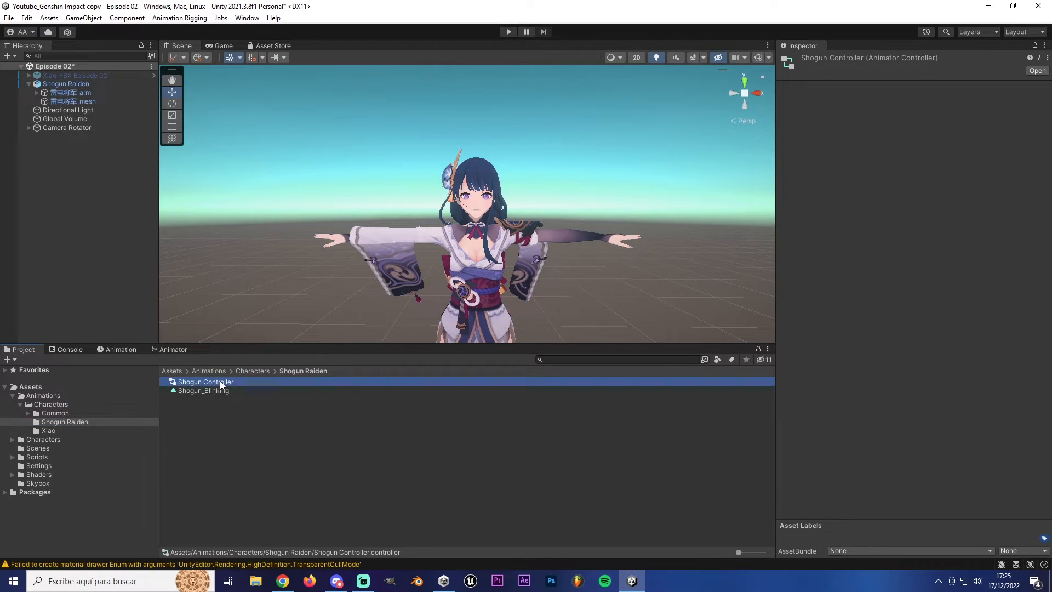
pyautogui.doubleClick(219, 380)
# Step: Delete the unconnected Shogun_Blinking state from the Eye Blinking layer
pyautogui.scroll(-3, 476, 470)
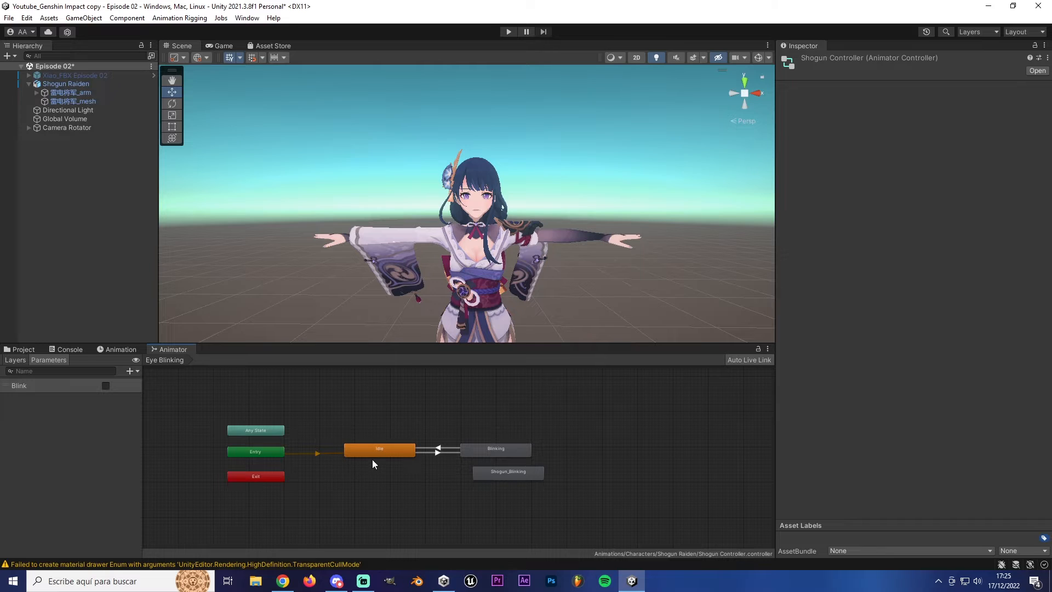
pyautogui.scroll(3, 456, 467)
pyautogui.click(648, 468)
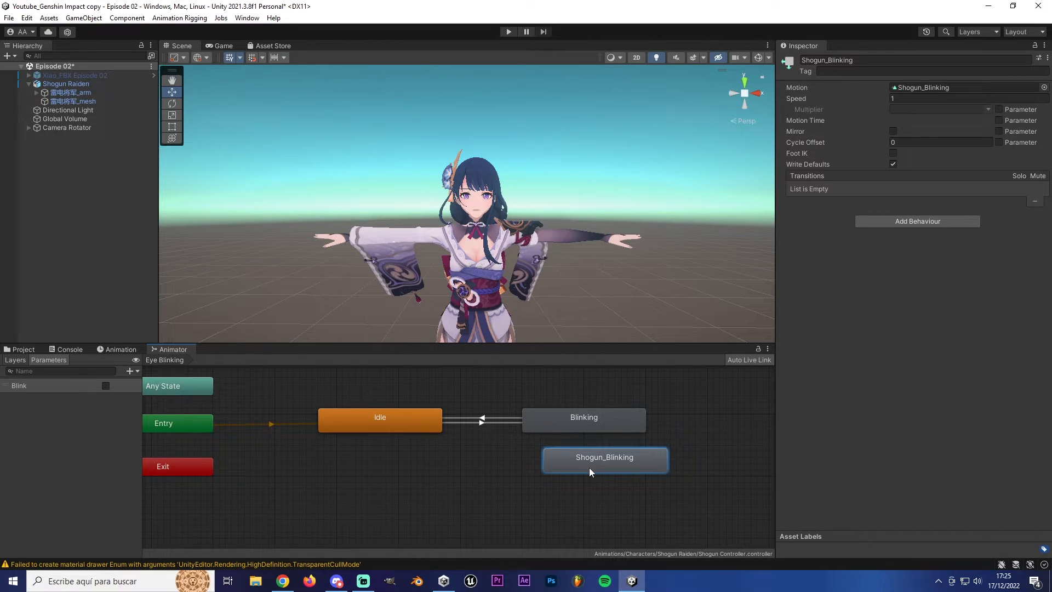
pyautogui.press('Delete')
# Step: Assign the Shogun_Blinking clip as the motion of the Blinking state in the Eye Blinking layer
pyautogui.click(574, 424)
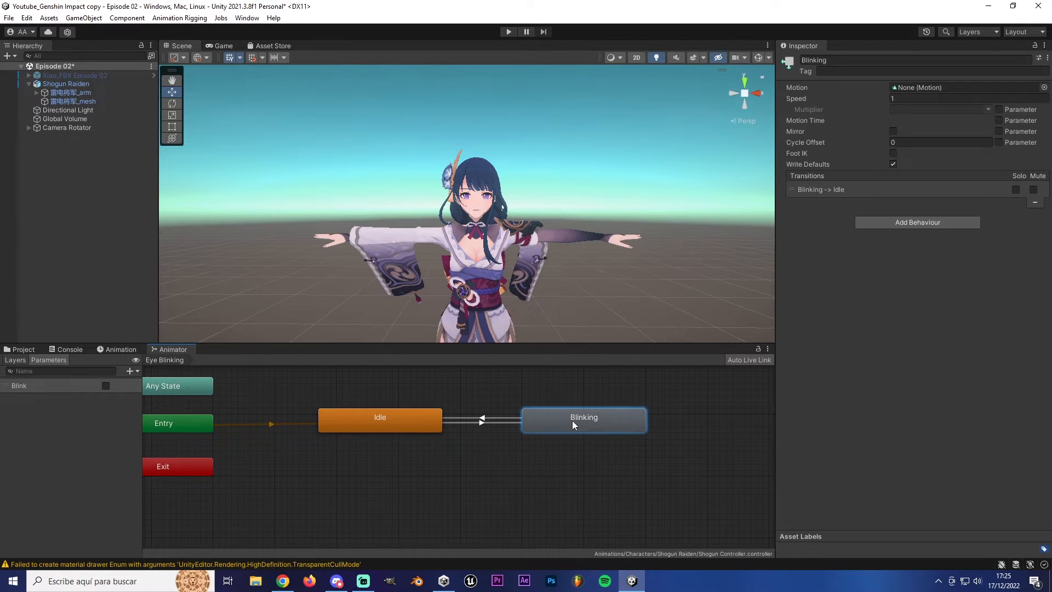
pyautogui.click(1044, 87)
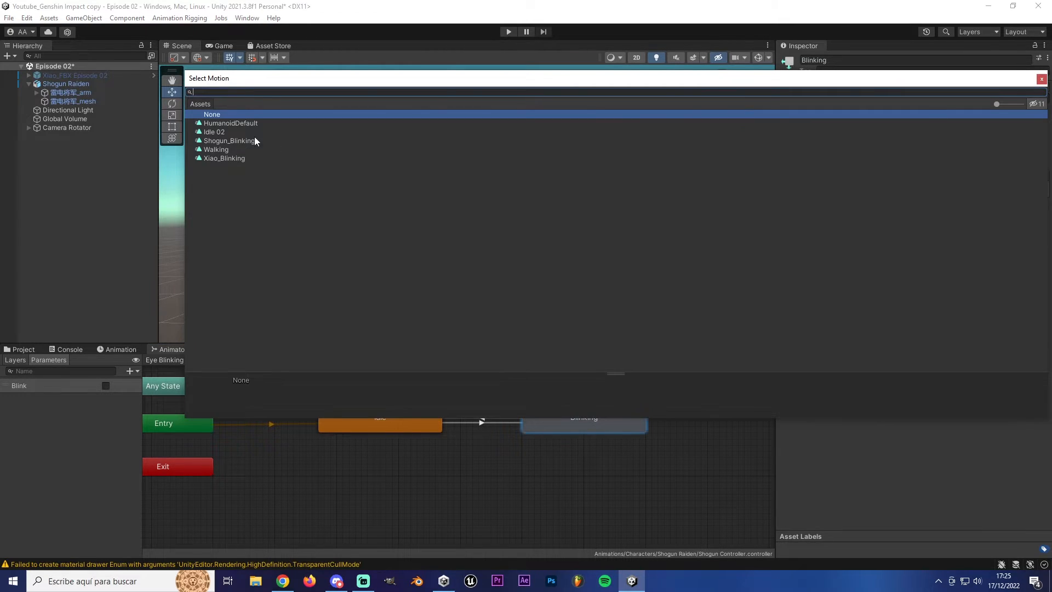
pyautogui.click(229, 142)
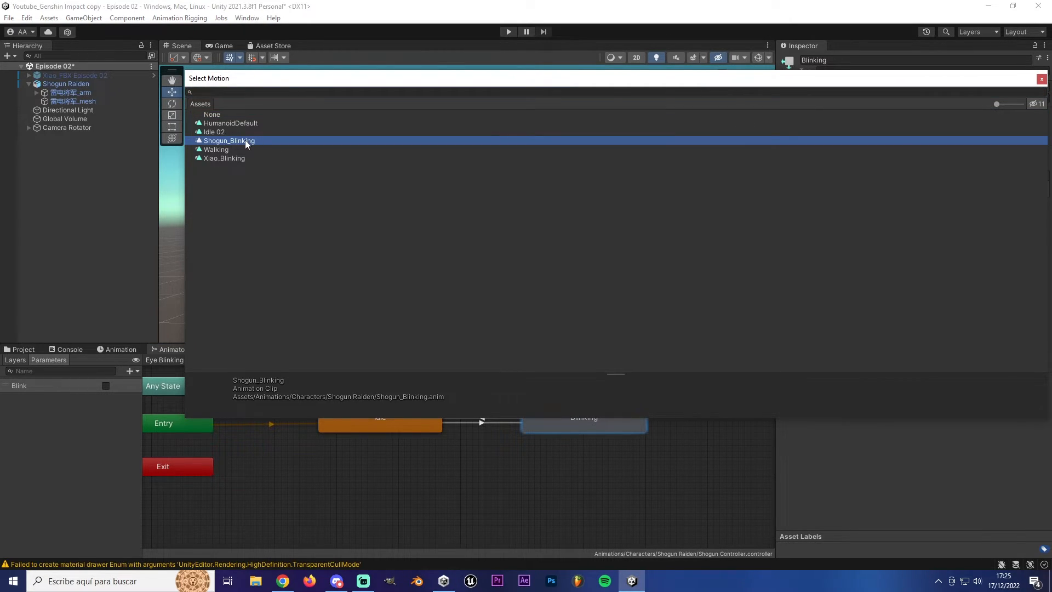
pyautogui.doubleClick(245, 141)
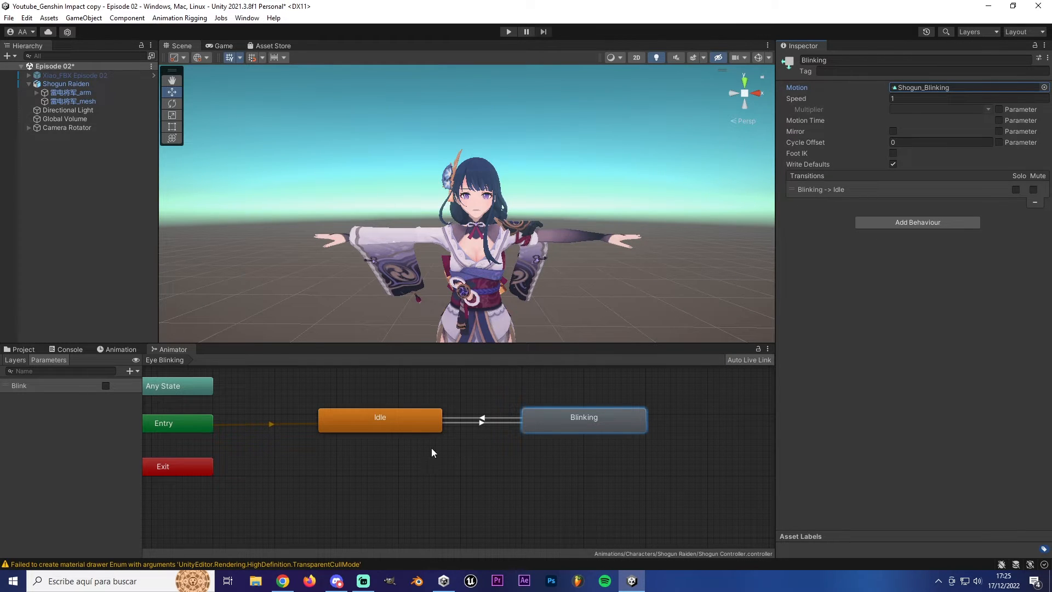
pyautogui.scroll(-2, 384, 463)
pyautogui.moveTo(352, 472); pyautogui.dragTo(389, 475, button='middle')
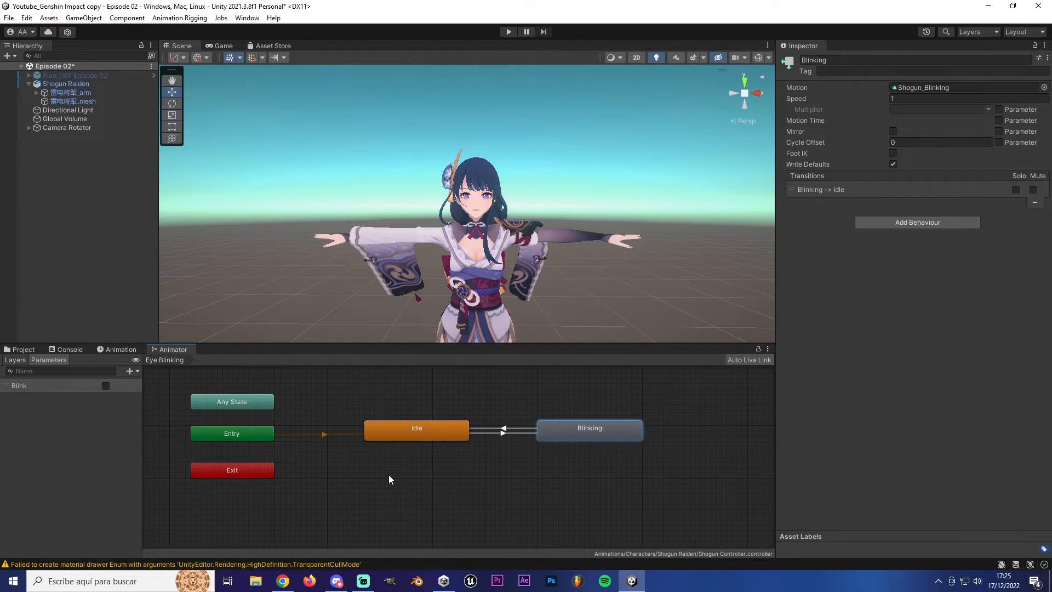
# Step: Return to the project's root Assets folder and collapse the Animations folder tree
pyautogui.click(20, 350)
pyautogui.click(235, 409)
pyautogui.click(171, 370)
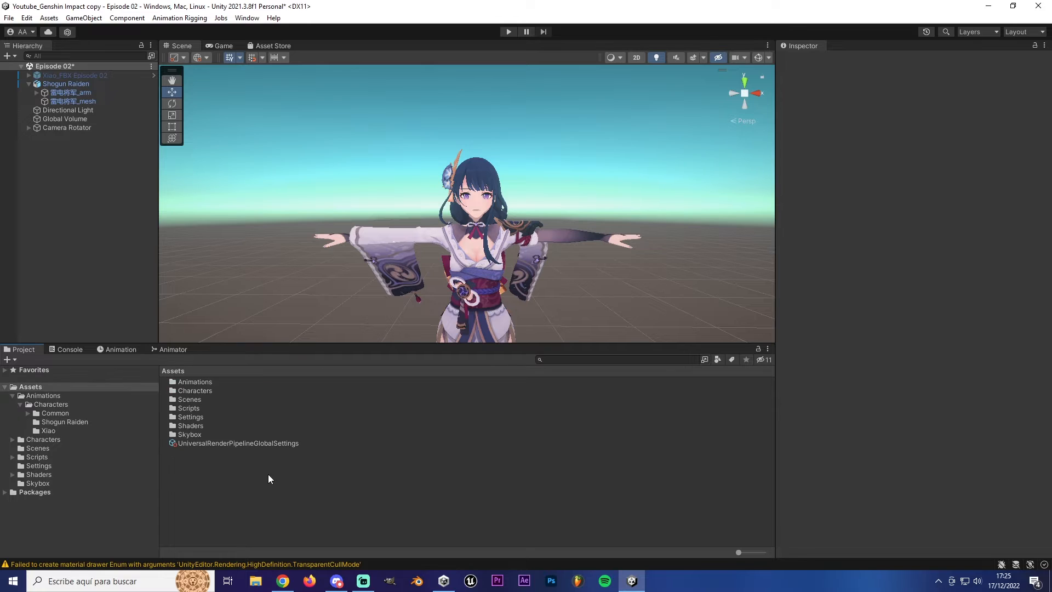
pyautogui.click(20, 405)
pyautogui.click(13, 395)
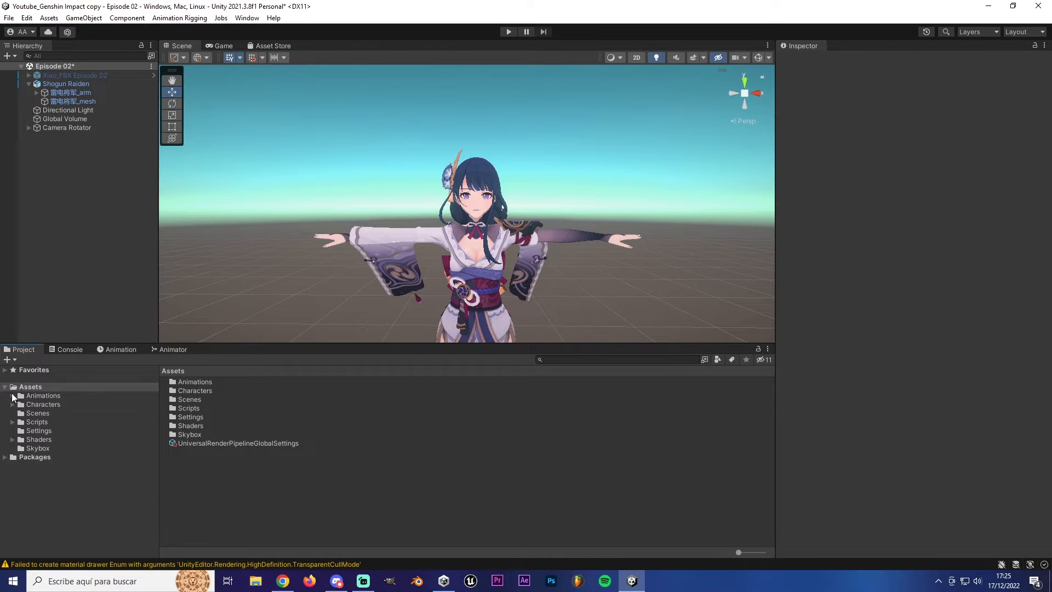
# Step: Attach the Blinker_Player script from Scripts/Player/Eyes Blinking to the Shogun Raiden object
pyautogui.click(74, 84)
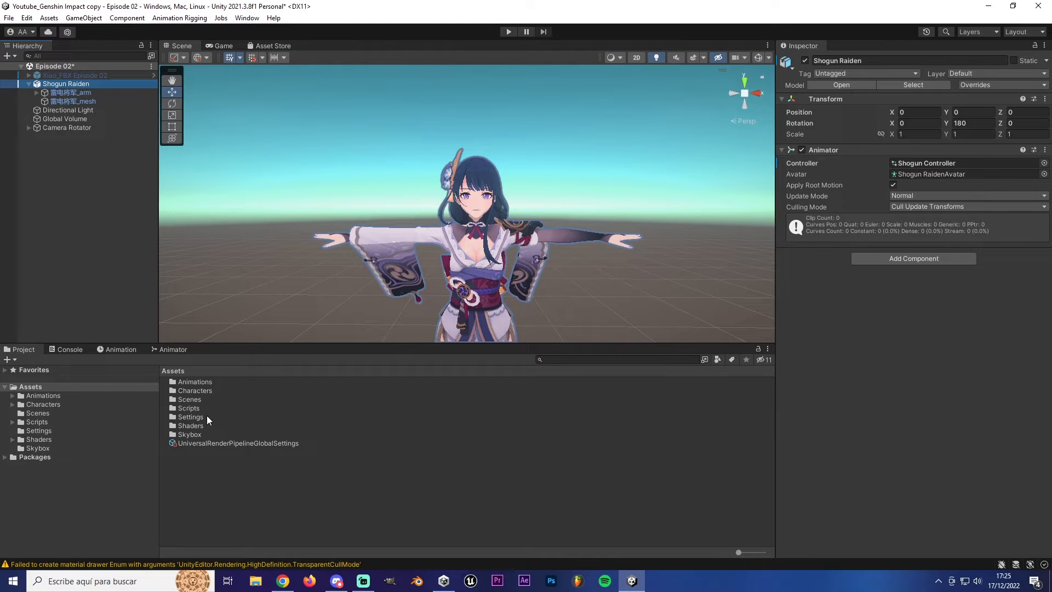
pyautogui.doubleClick(189, 408)
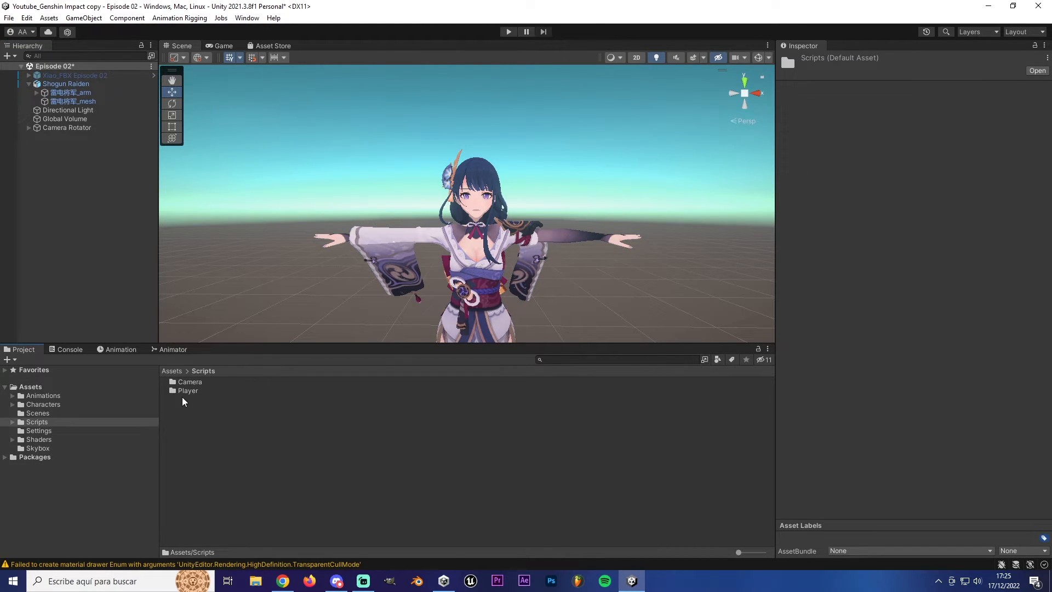
pyautogui.doubleClick(186, 390)
pyautogui.doubleClick(202, 388)
pyautogui.click(198, 384)
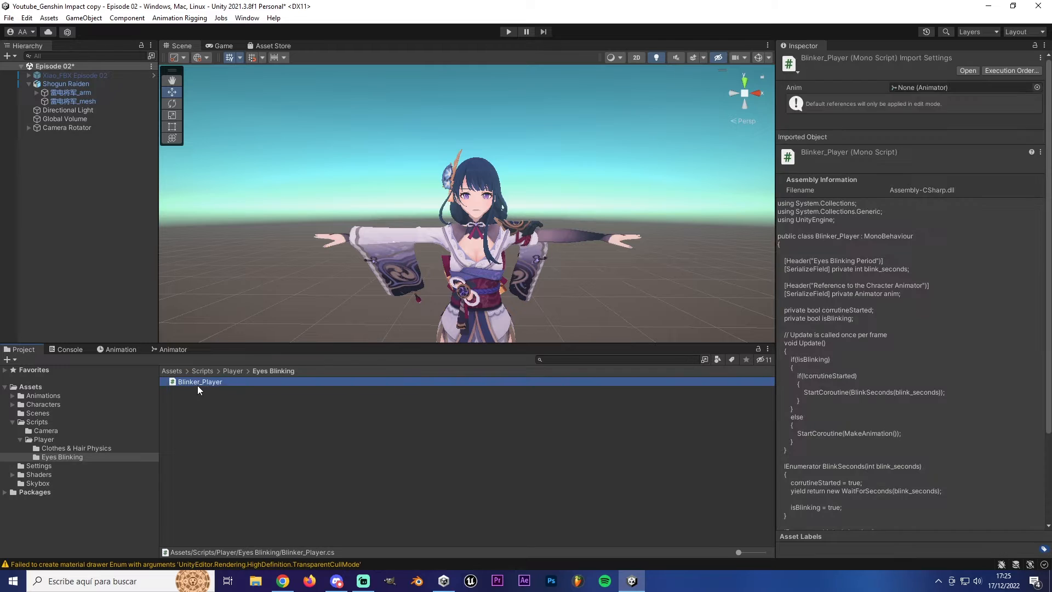
pyautogui.click(57, 93)
pyautogui.click(57, 84)
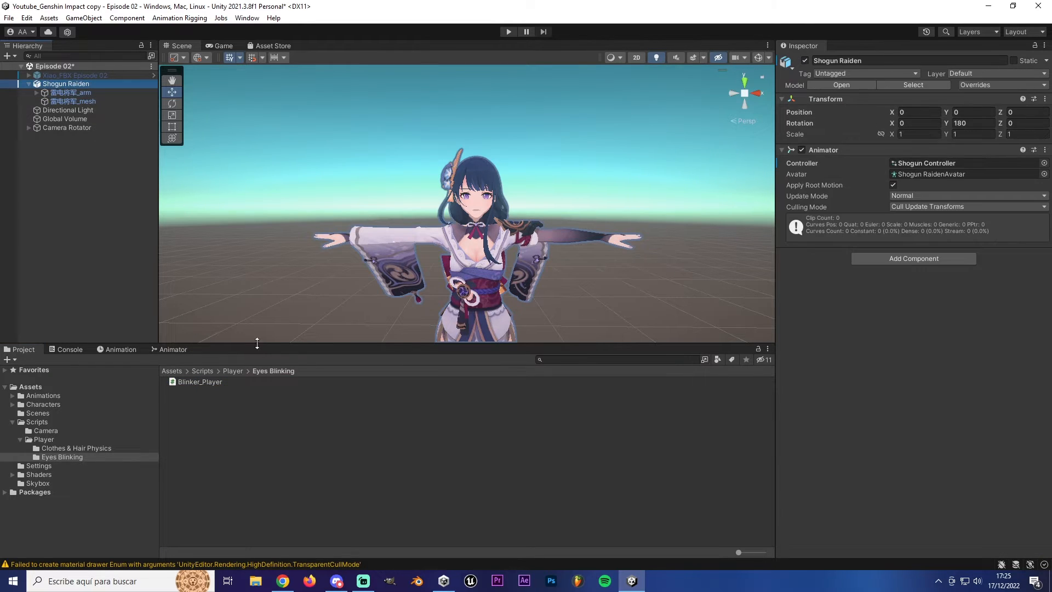
pyautogui.moveTo(196, 382); pyautogui.dragTo(895, 344)
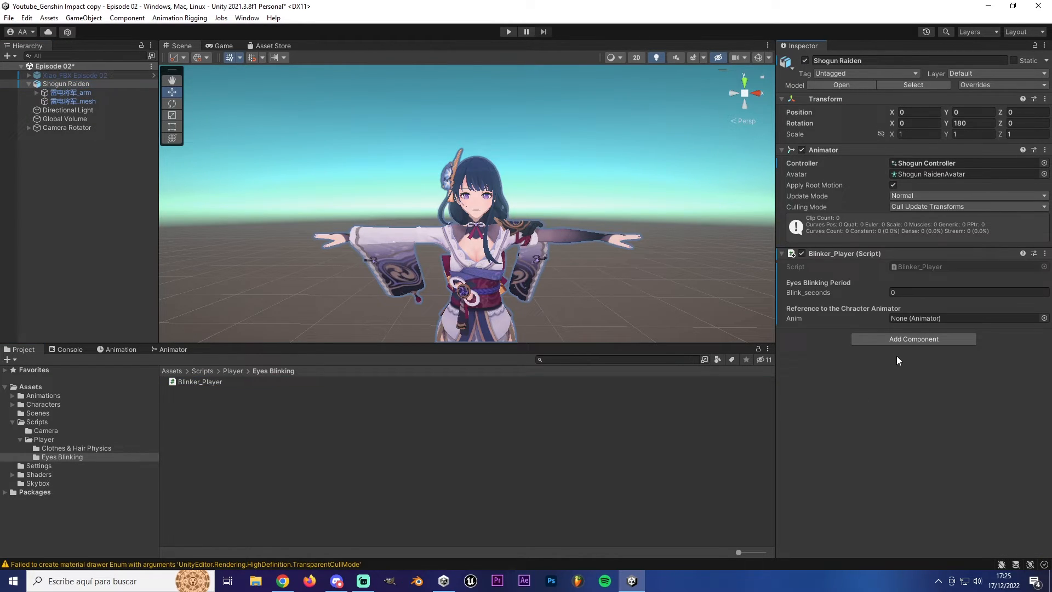
# Step: Open the Blinker_Player script in Visual Studio and examine its blink_seconds field and character Animator reference
pyautogui.doubleClick(948, 266)
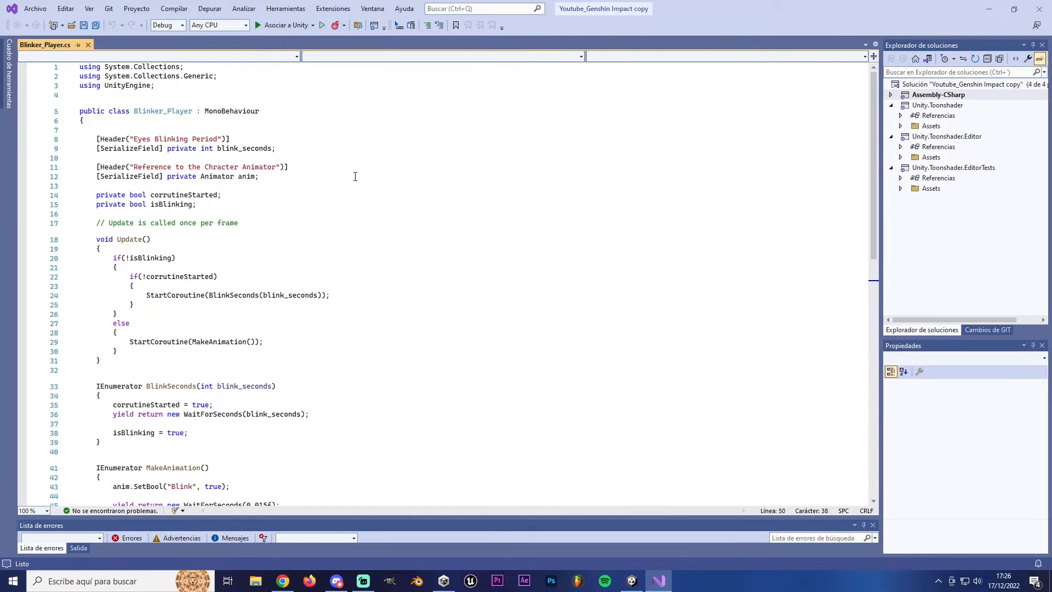
pyautogui.moveTo(217, 149); pyautogui.dragTo(273, 148)
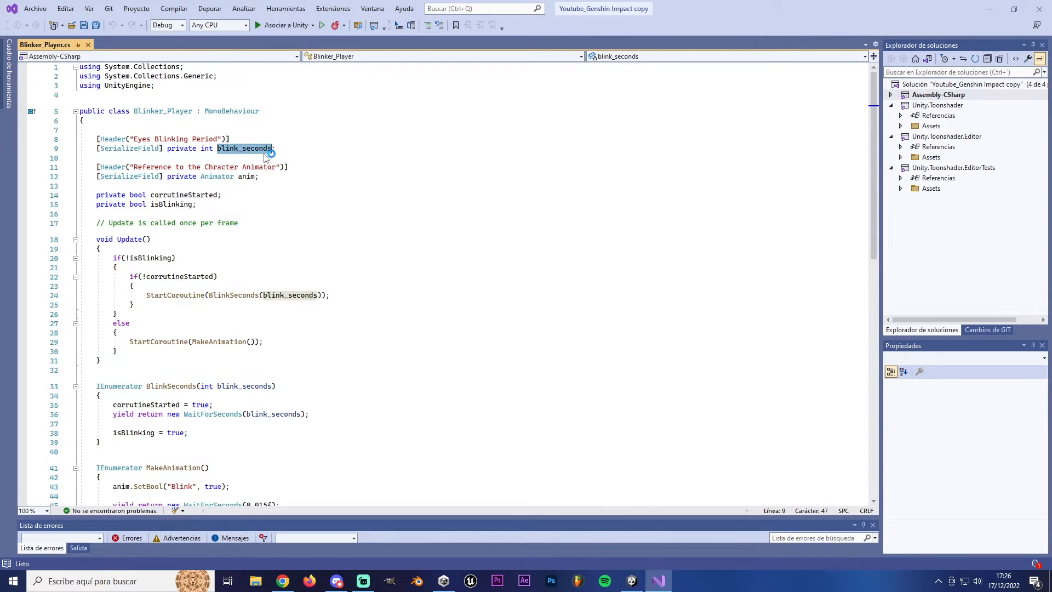
pyautogui.click(599, 217)
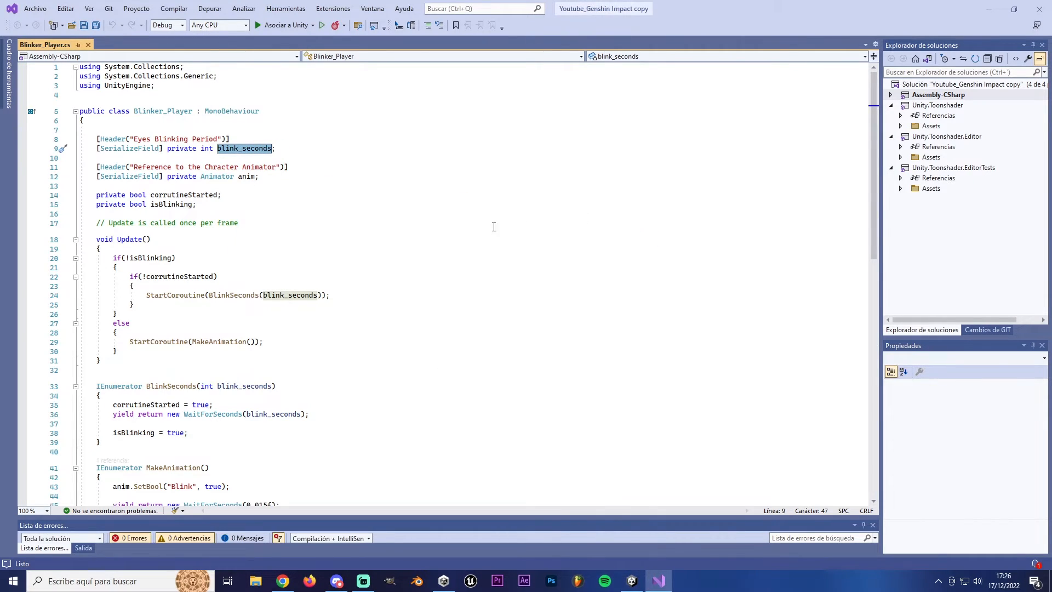
pyautogui.click(254, 148)
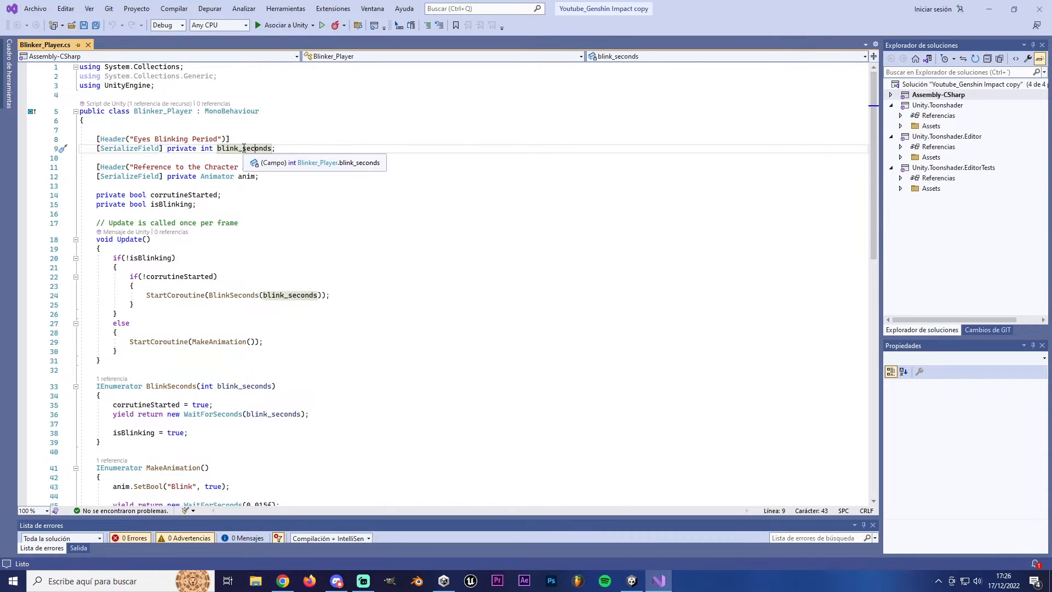
pyautogui.click(244, 148)
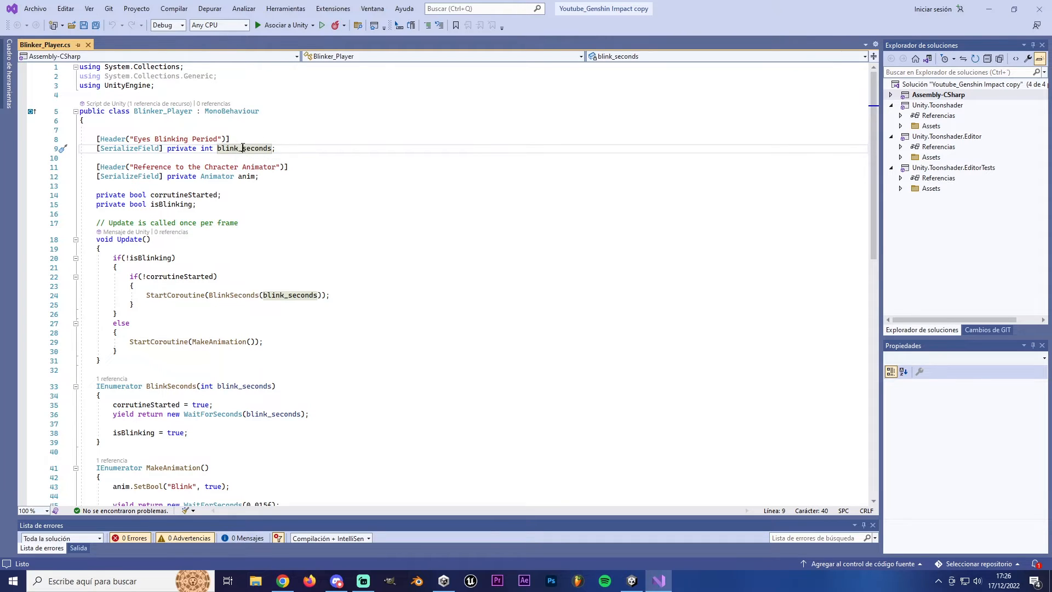
pyautogui.moveTo(217, 149); pyautogui.dragTo(280, 148)
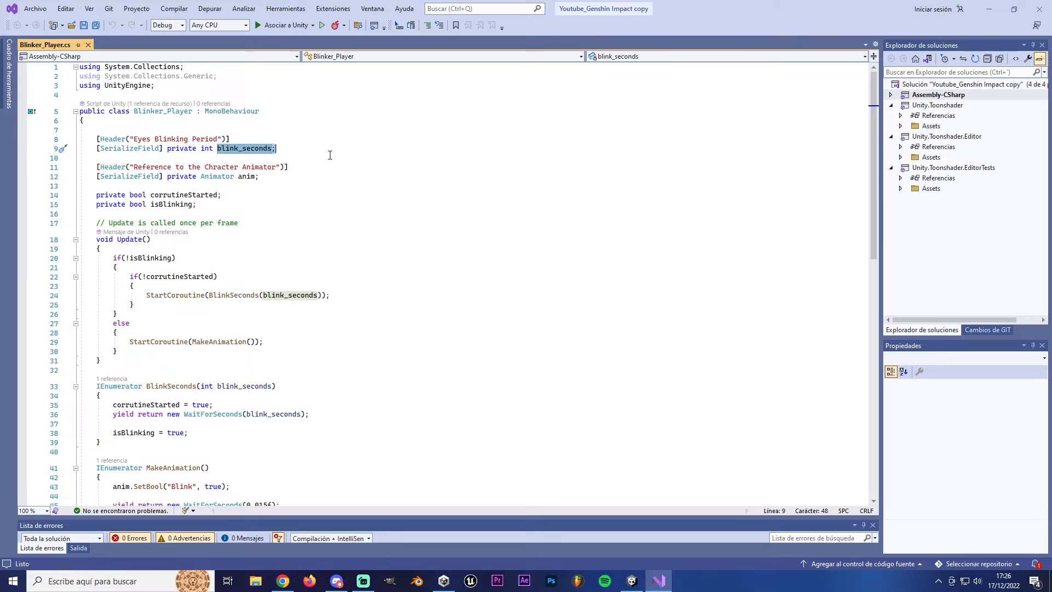
pyautogui.scroll(-2, 328, 156)
pyautogui.click(291, 140)
pyautogui.moveTo(261, 121); pyautogui.dragTo(104, 112)
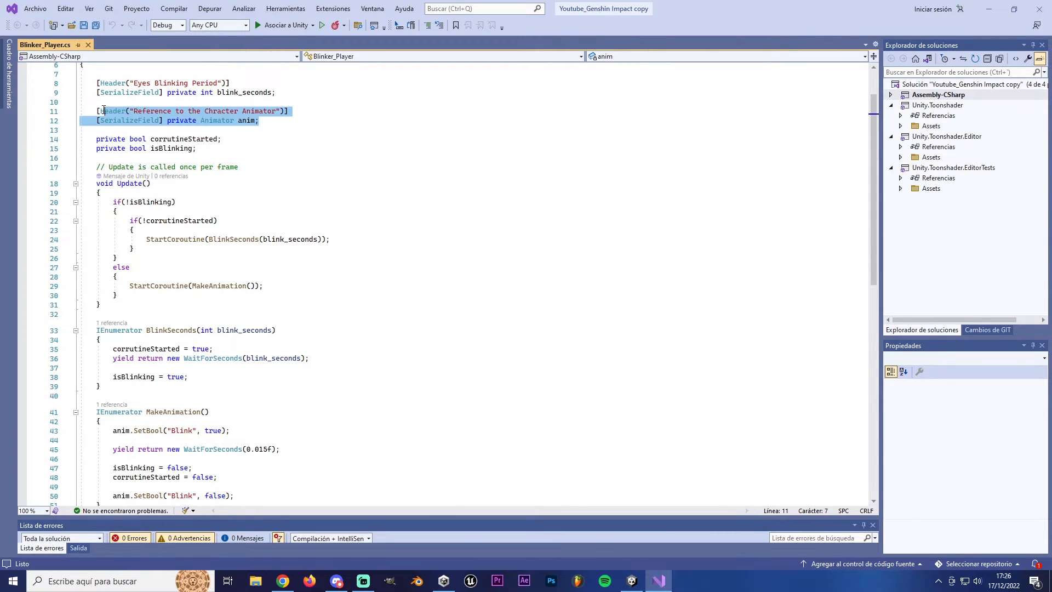
# Step: Examine the Update method and BlinkSeconds coroutine, including how corrutineStarted and isBlinking are set around the wait
pyautogui.scroll(-3, 246, 206)
pyautogui.scroll(2, 226, 205)
pyautogui.moveTo(116, 174); pyautogui.dragTo(234, 192)
pyautogui.moveTo(147, 212); pyautogui.dragTo(340, 211)
pyautogui.scroll(-2, 400, 220)
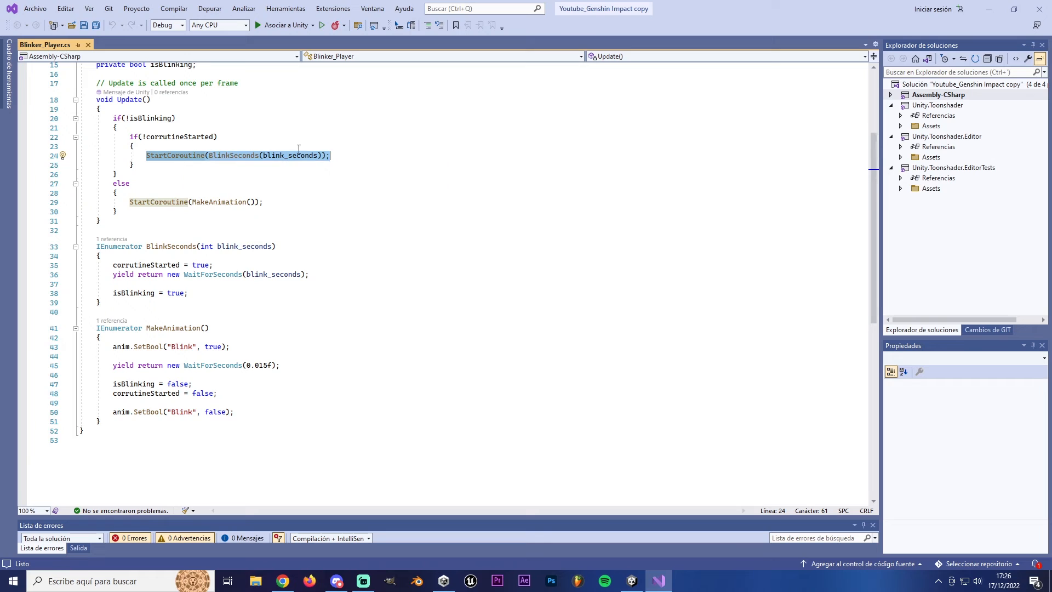
pyautogui.moveTo(116, 265); pyautogui.dragTo(285, 274)
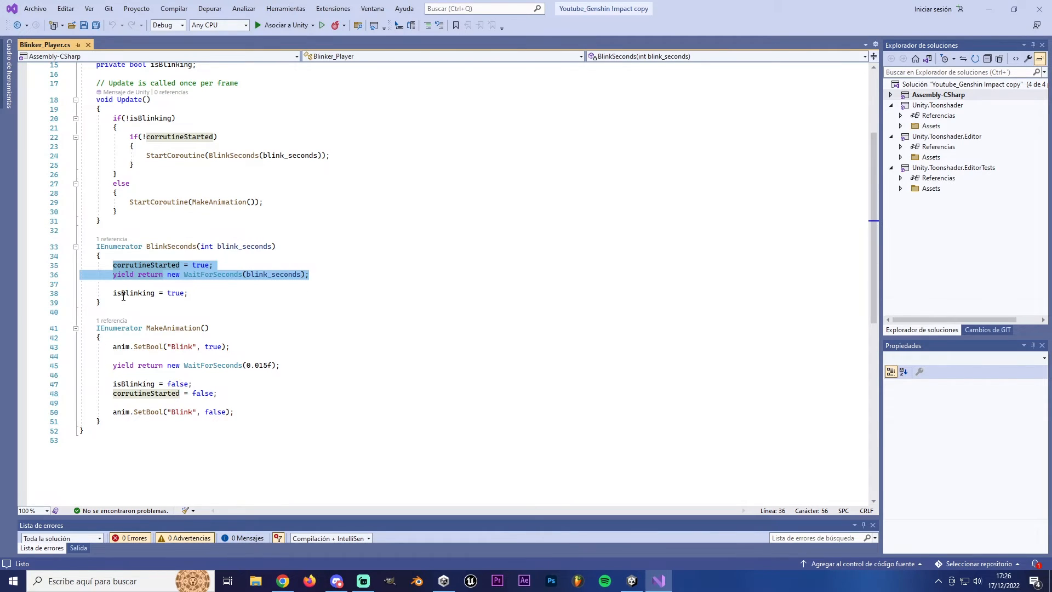
pyautogui.moveTo(113, 293); pyautogui.dragTo(187, 293)
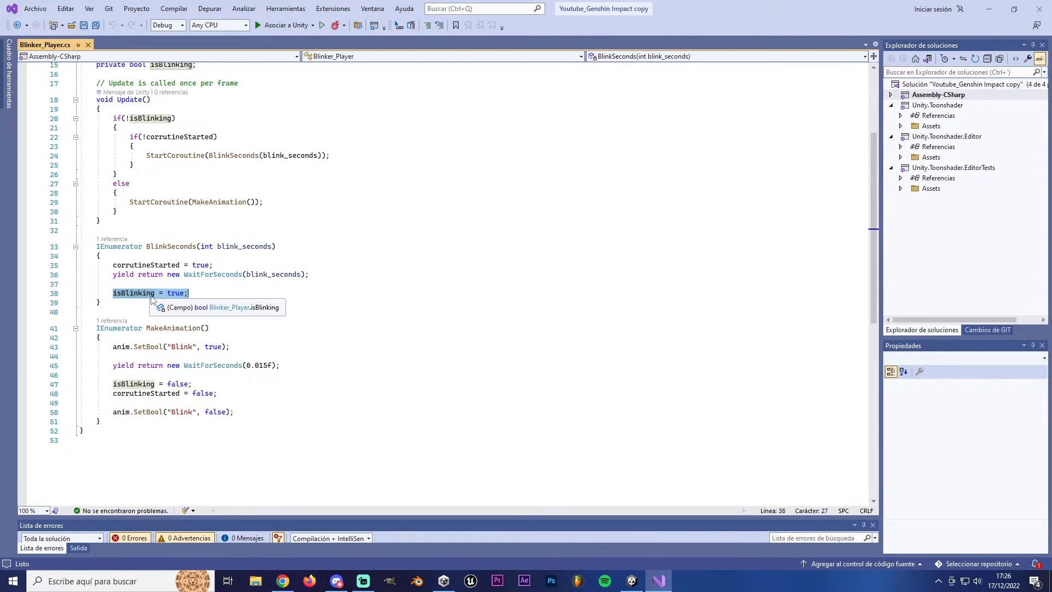
pyautogui.click(190, 293)
pyautogui.scroll(1, 180, 170)
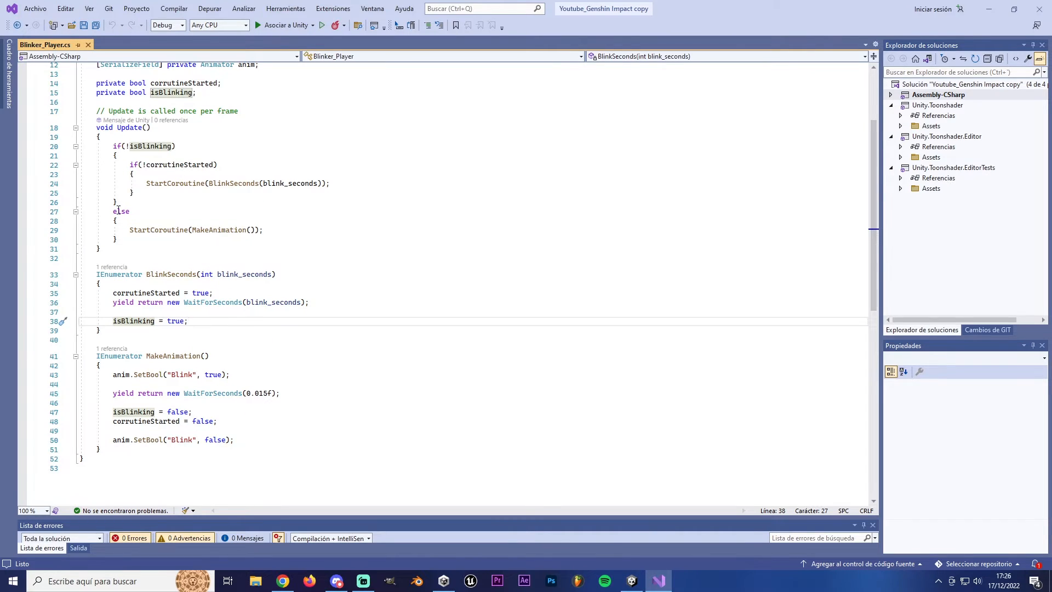
# Step: Examine the else branch of Update and the MakeAnimation coroutine that toggles the Animator's Blink parameter
pyautogui.moveTo(110, 211); pyautogui.dragTo(264, 231)
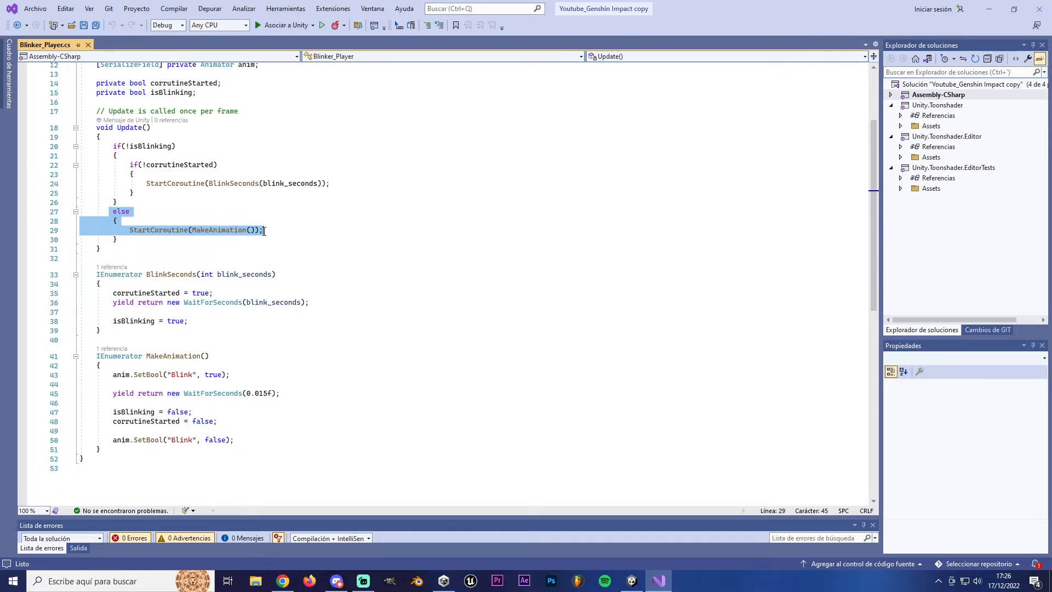
pyautogui.scroll(-1, 264, 231)
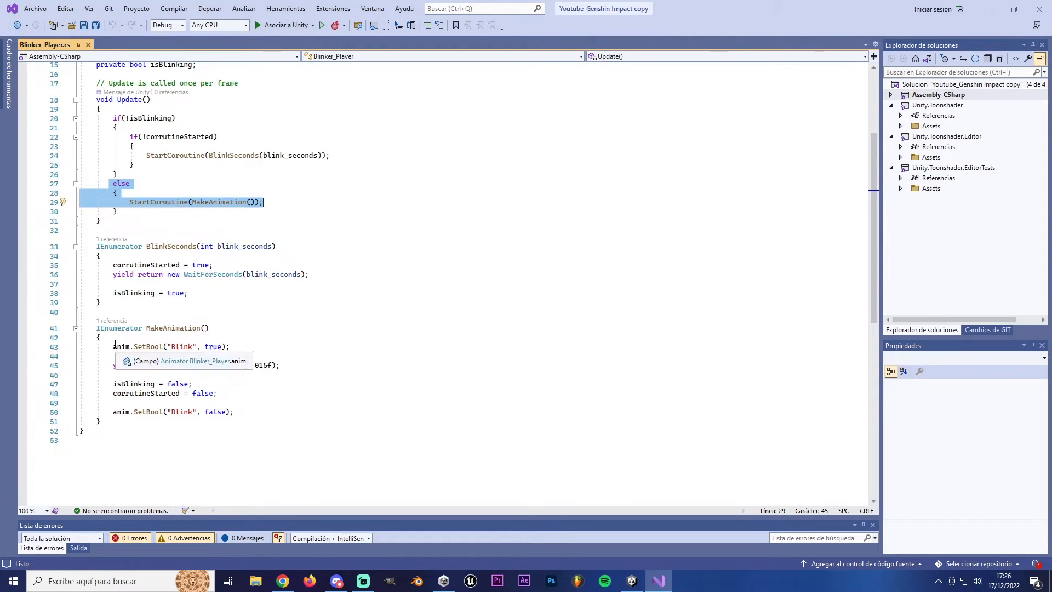
pyautogui.moveTo(112, 347); pyautogui.dragTo(261, 418)
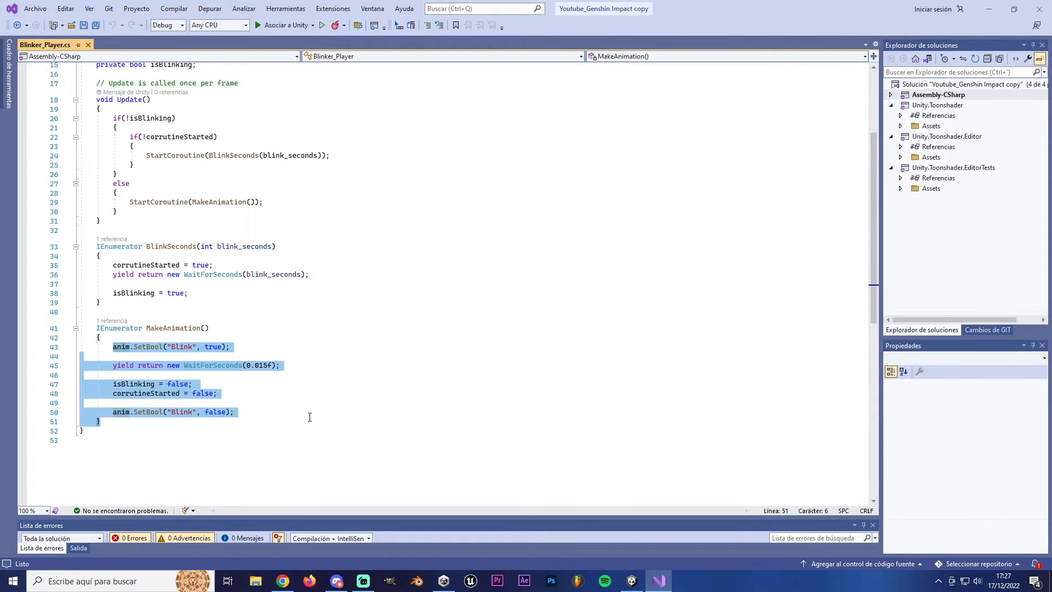
pyautogui.scroll(3, 270, 257)
pyautogui.scroll(-2, 143, 216)
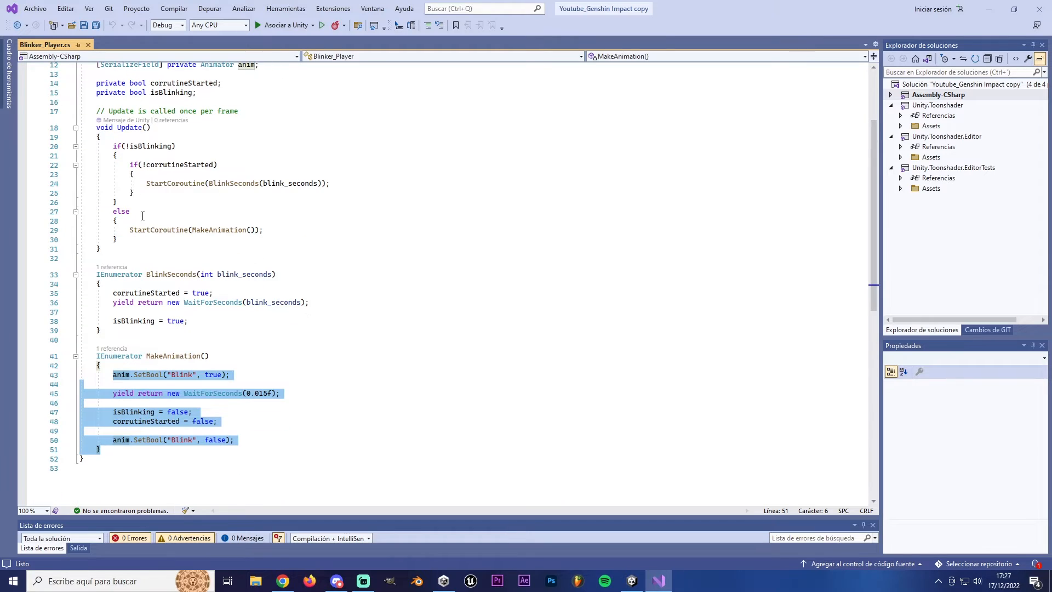
pyautogui.scroll(-4, 285, 192)
pyautogui.scroll(9, 291, 221)
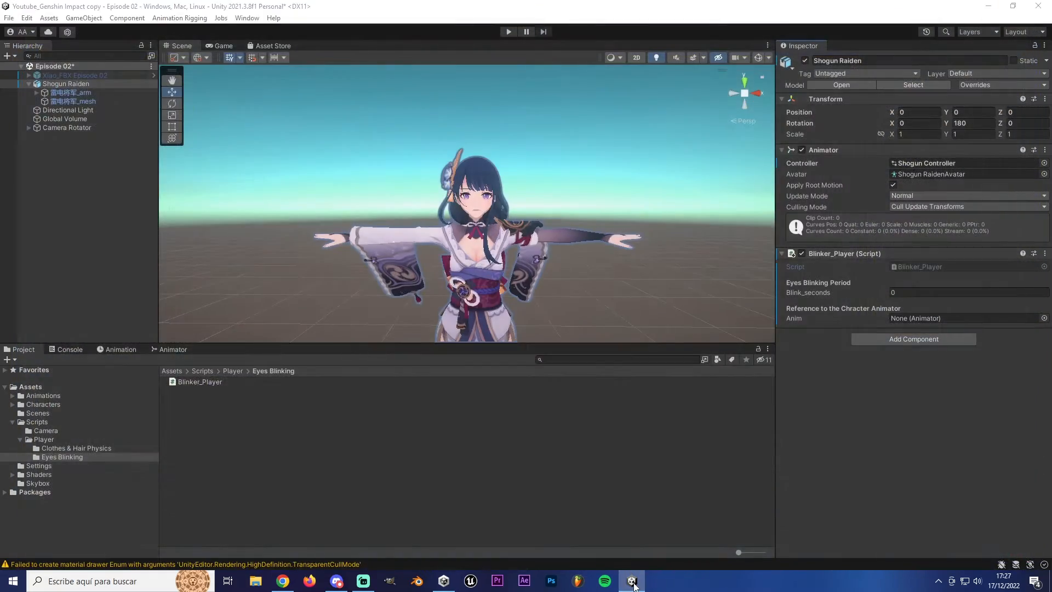
# Step: Switch back to Unity and, in Shogun Raiden's Blinker_Player component, set Blink_seconds to 2 and assign her own Animator as Anim
pyautogui.click(633, 583)
pyautogui.click(634, 582)
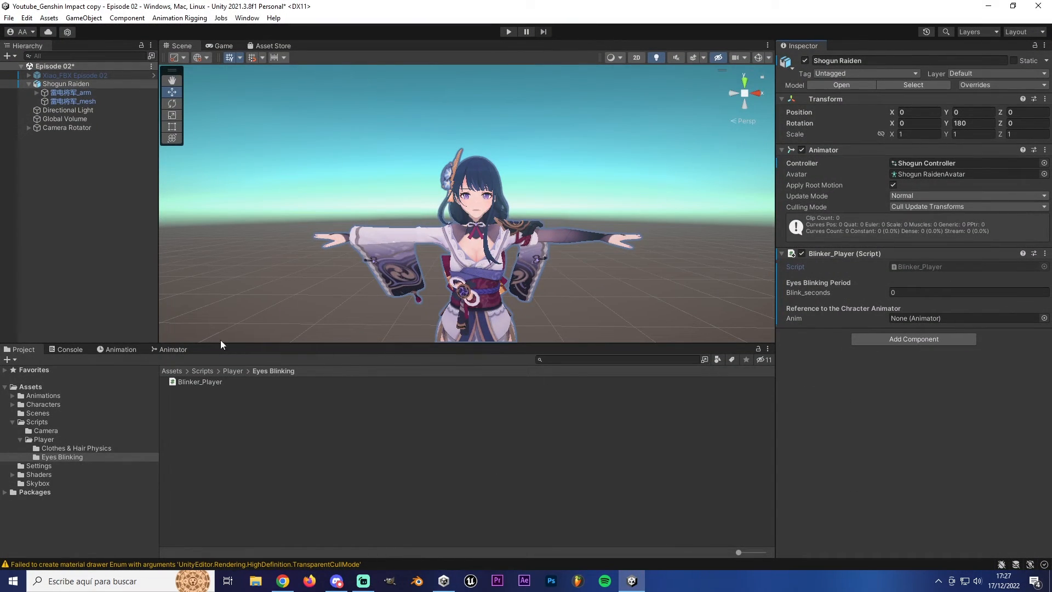
pyautogui.click(207, 382)
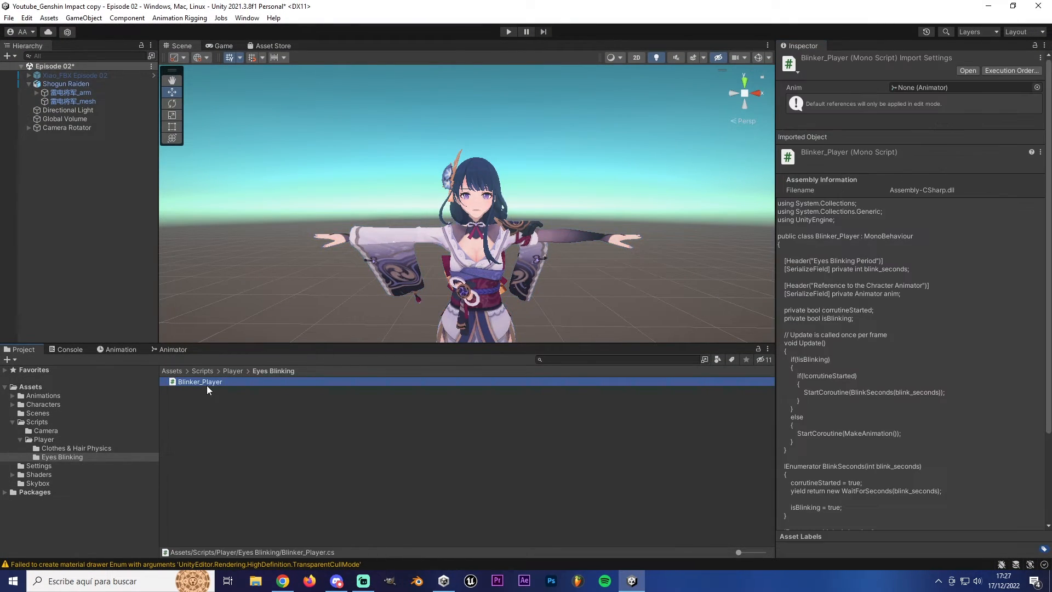
pyautogui.click(54, 84)
pyautogui.click(909, 292)
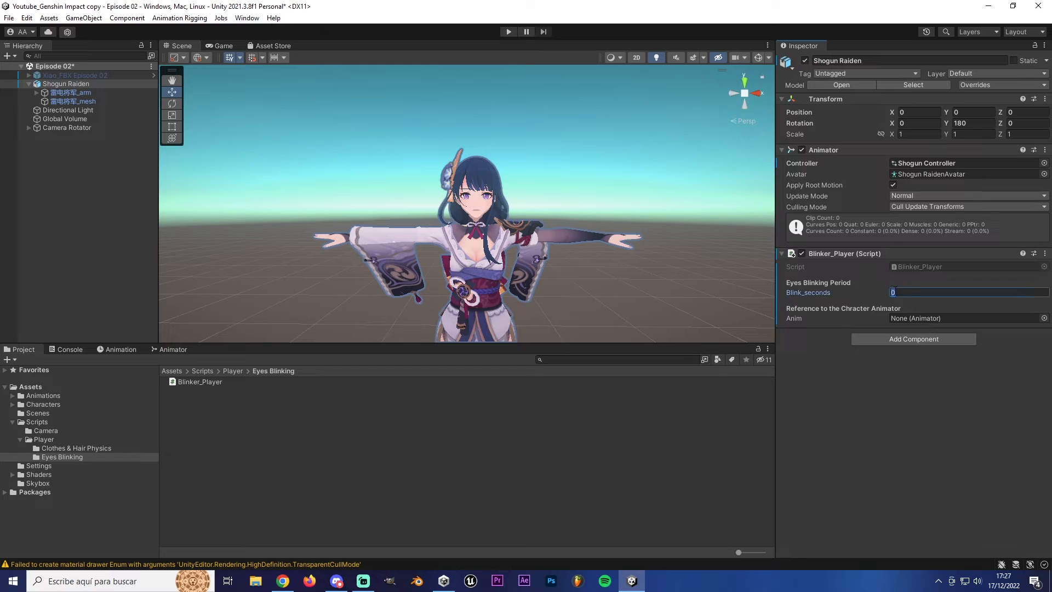
pyautogui.write('2')
pyautogui.click(903, 432)
pyautogui.moveTo(827, 149); pyautogui.dragTo(946, 320)
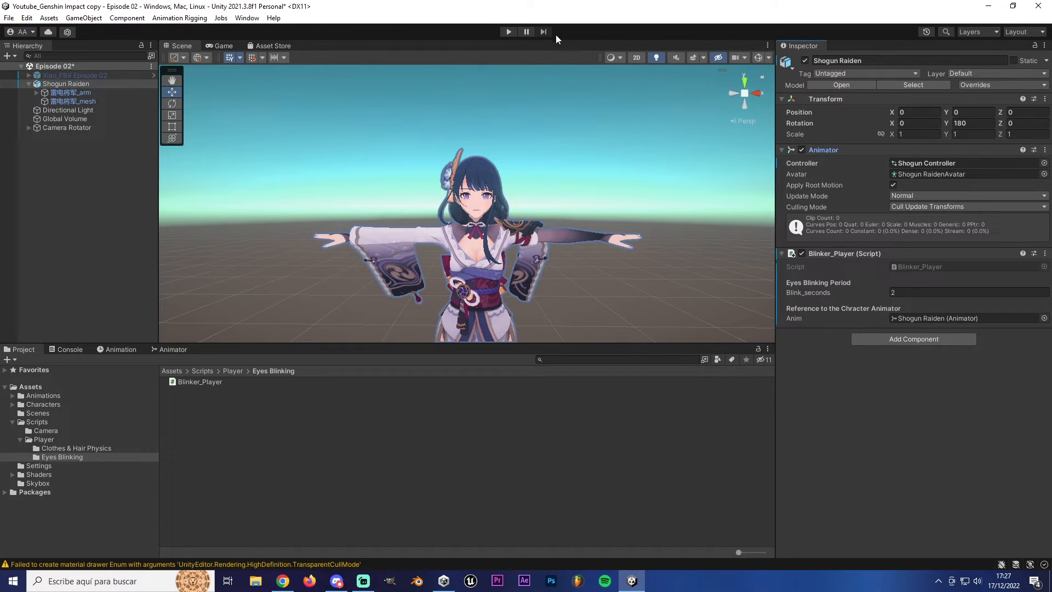
# Step: Play the scene and check the character's blinking close up in the Scene view and in the Eye Blinking state graph
pyautogui.click(509, 31)
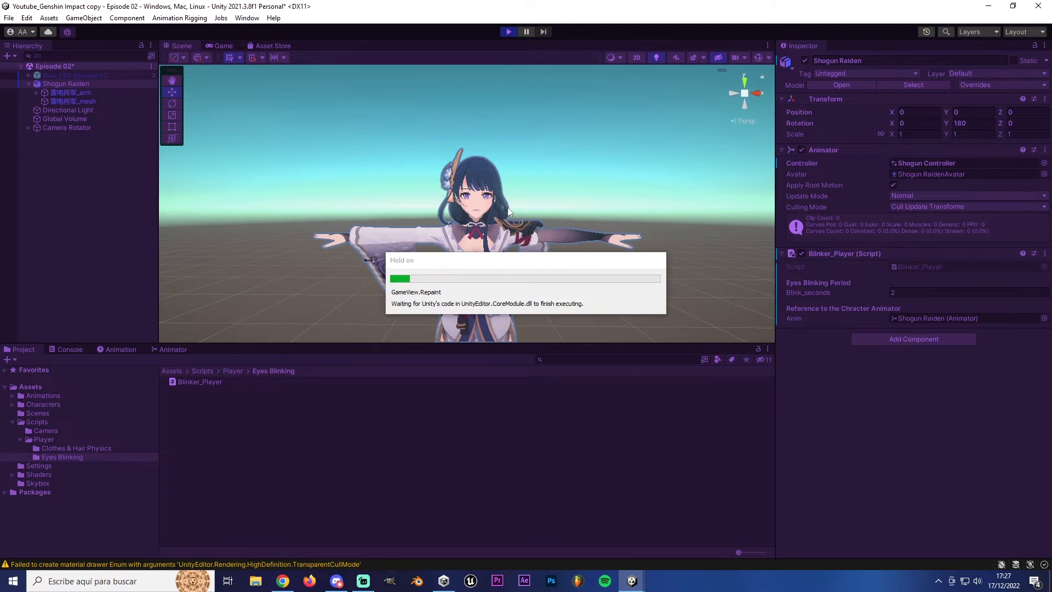
pyautogui.click(186, 46)
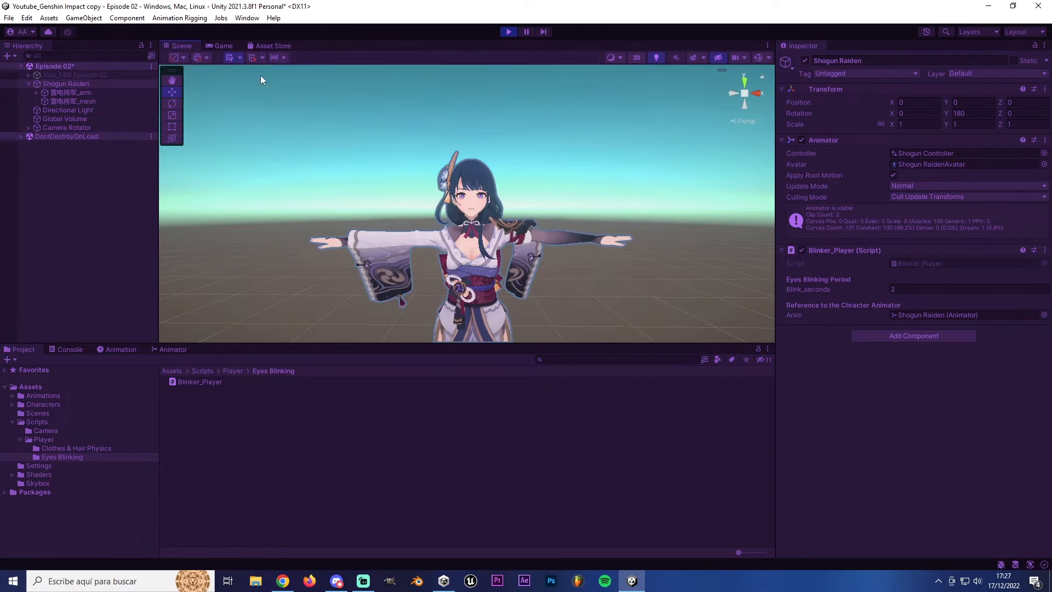
pyautogui.press('w')
pyautogui.moveTo(484, 200); pyautogui.dragTo(494, 201, button='right')
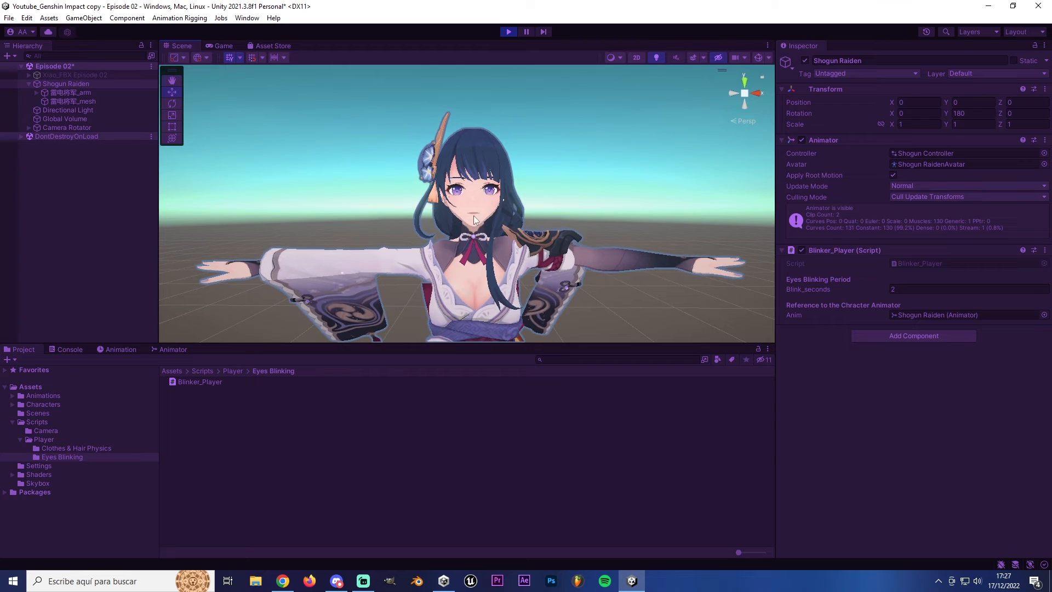
pyautogui.click(165, 349)
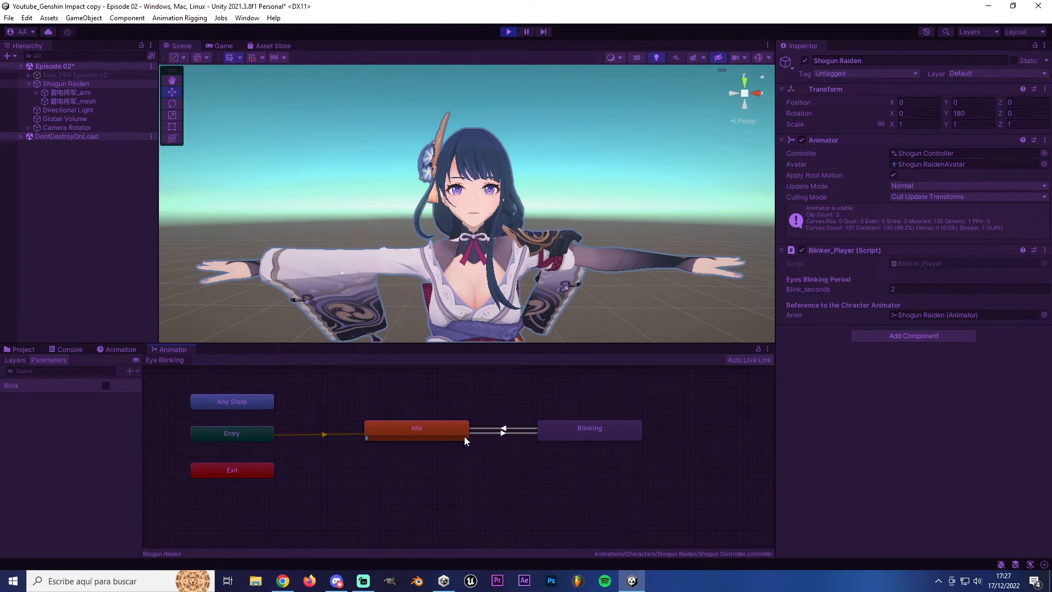
# Step: Try a Blink_seconds value of 4 while the scene is playing, and stop Play mode
pyautogui.click(899, 290)
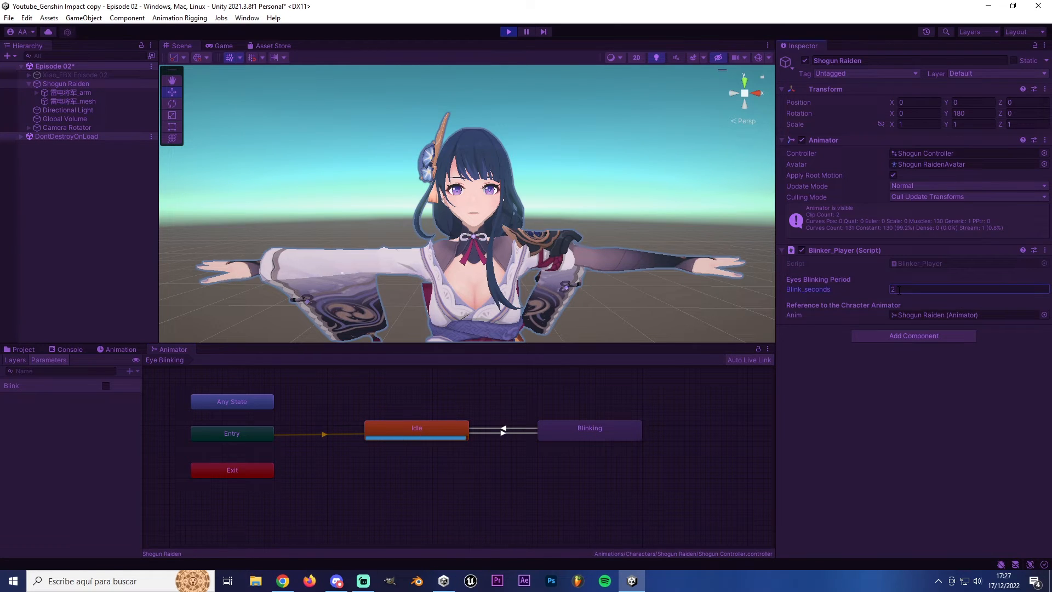
pyautogui.write('4')
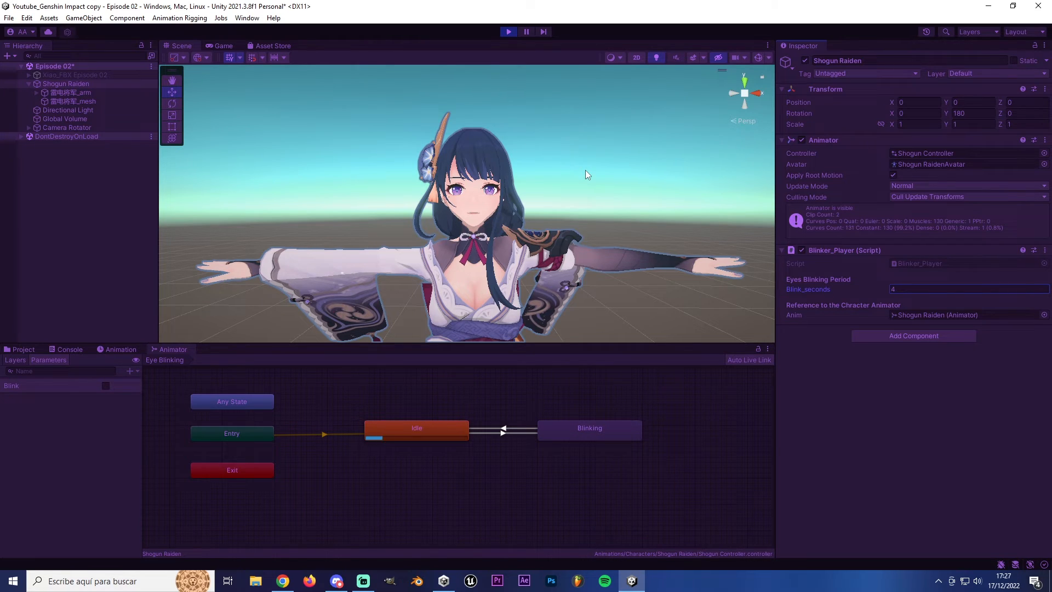
pyautogui.click(509, 33)
# Step: Make the Camera Rotator a child of the Shogun Raiden object in the scene
pyautogui.moveTo(506, 201); pyautogui.dragTo(499, 240, button='right')
pyautogui.press('s')
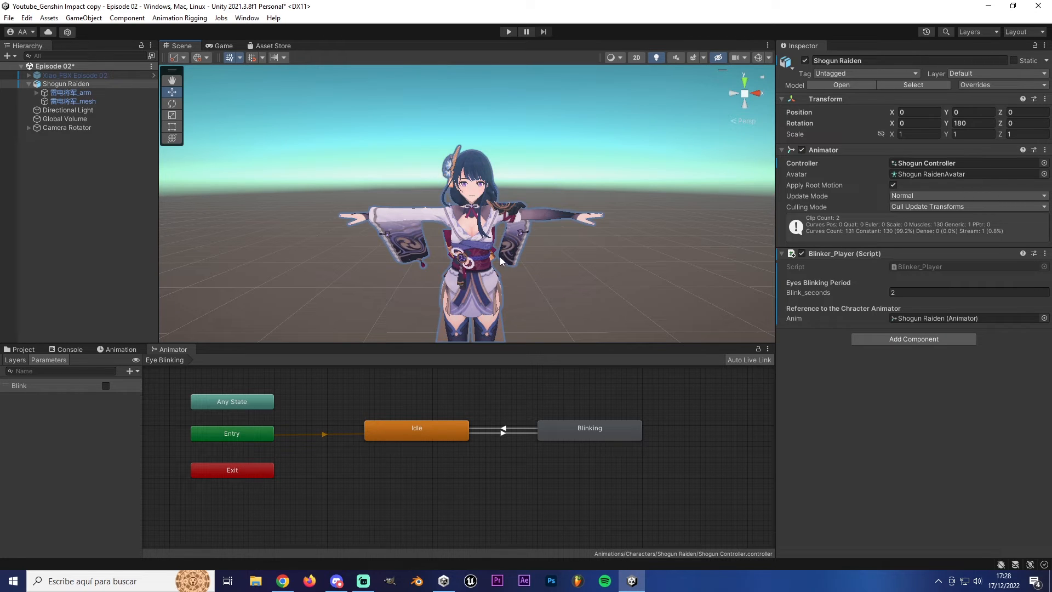
pyautogui.moveTo(498, 247)
pyautogui.mouseDown(button='right')
pyautogui.moveTo(533, 248)
pyautogui.moveTo(489, 254)
pyautogui.mouseUp(button='right')
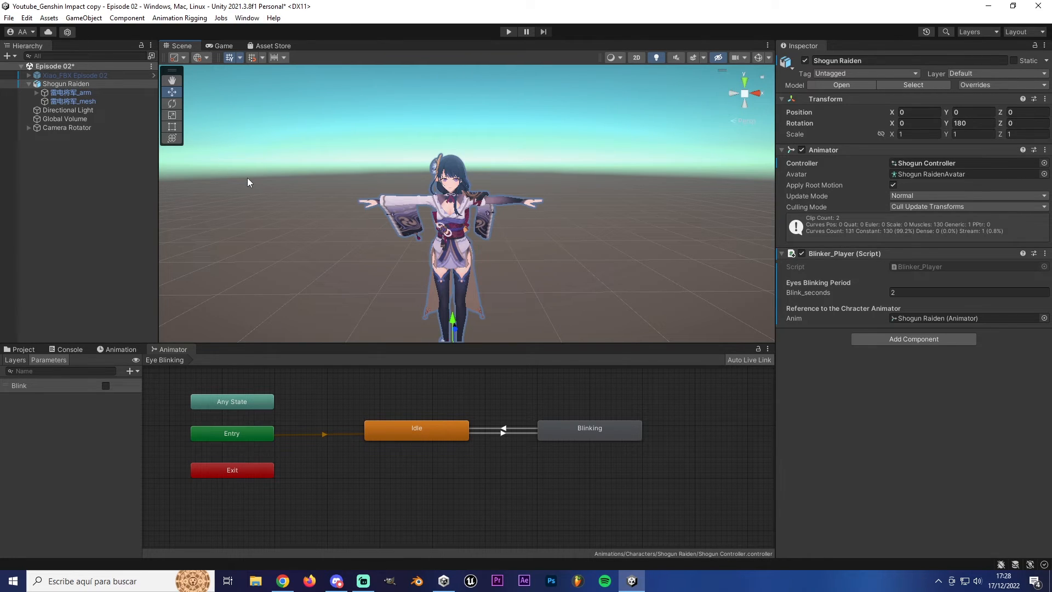
pyautogui.moveTo(58, 127); pyautogui.dragTo(65, 84)
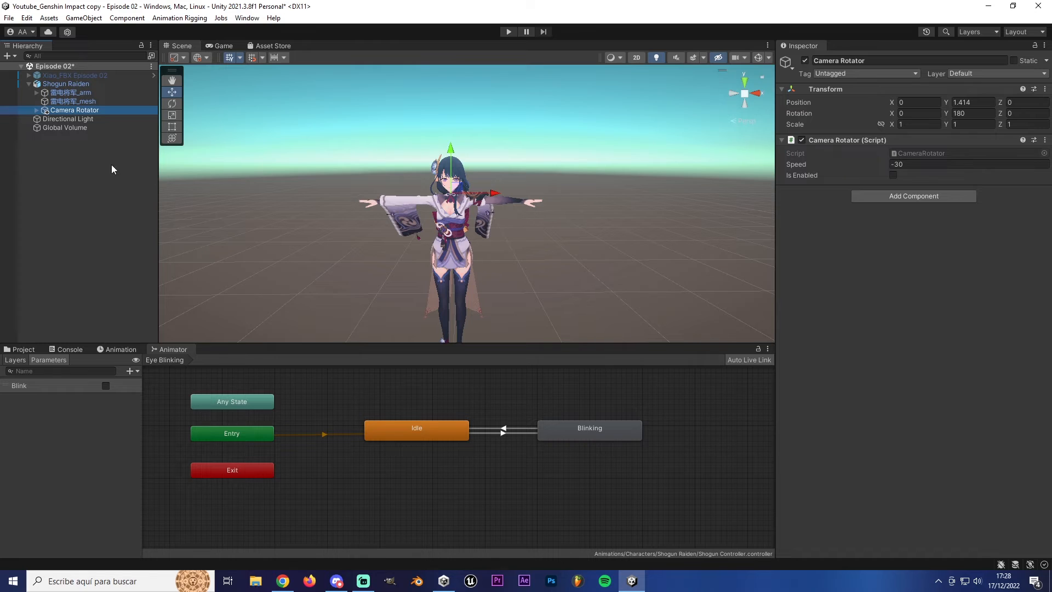
# Step: Assign the Walking clip as the motion of the Default state in the Locomotion layer of Shogun Controller
pyautogui.click(66, 83)
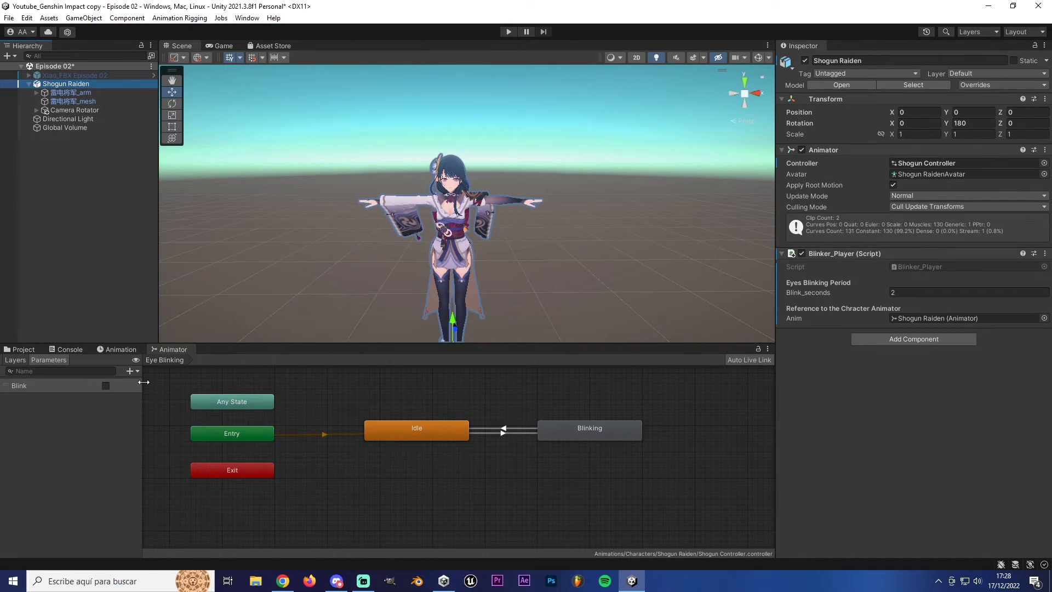
pyautogui.click(15, 360)
pyautogui.click(49, 410)
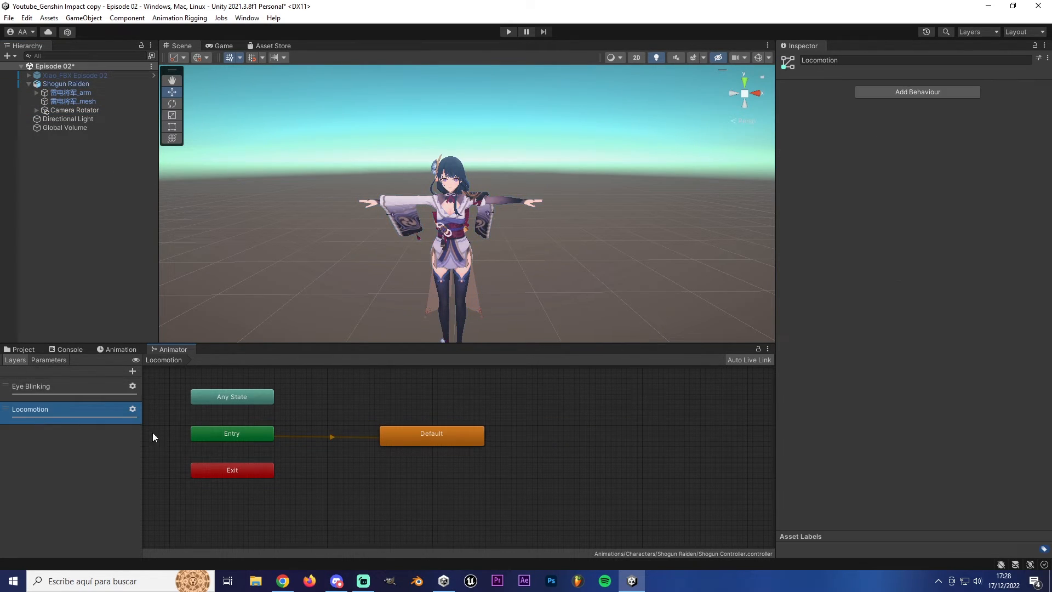
pyautogui.click(403, 434)
pyautogui.click(1044, 87)
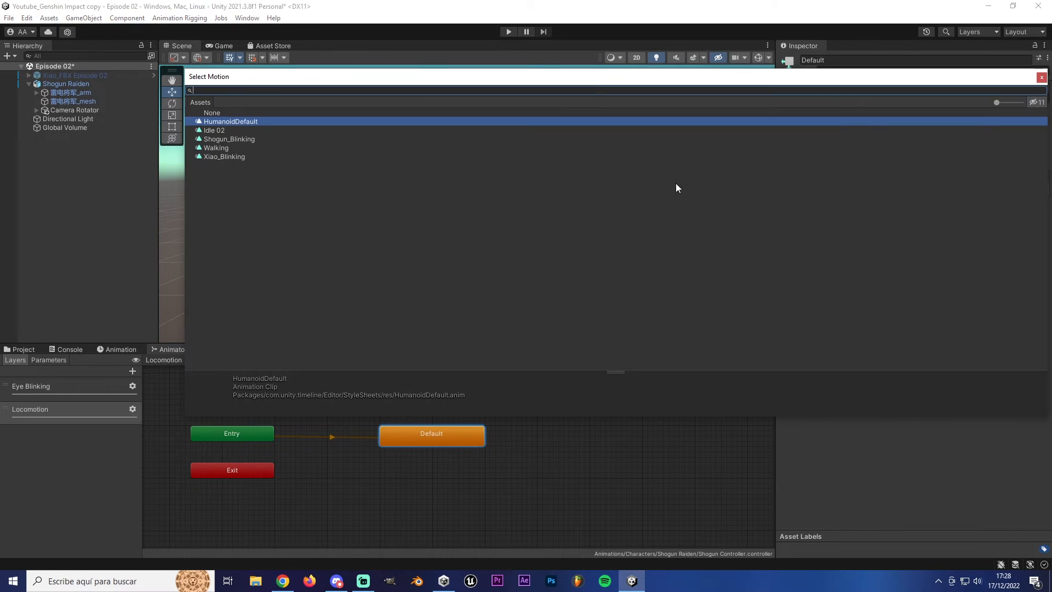
pyautogui.doubleClick(219, 147)
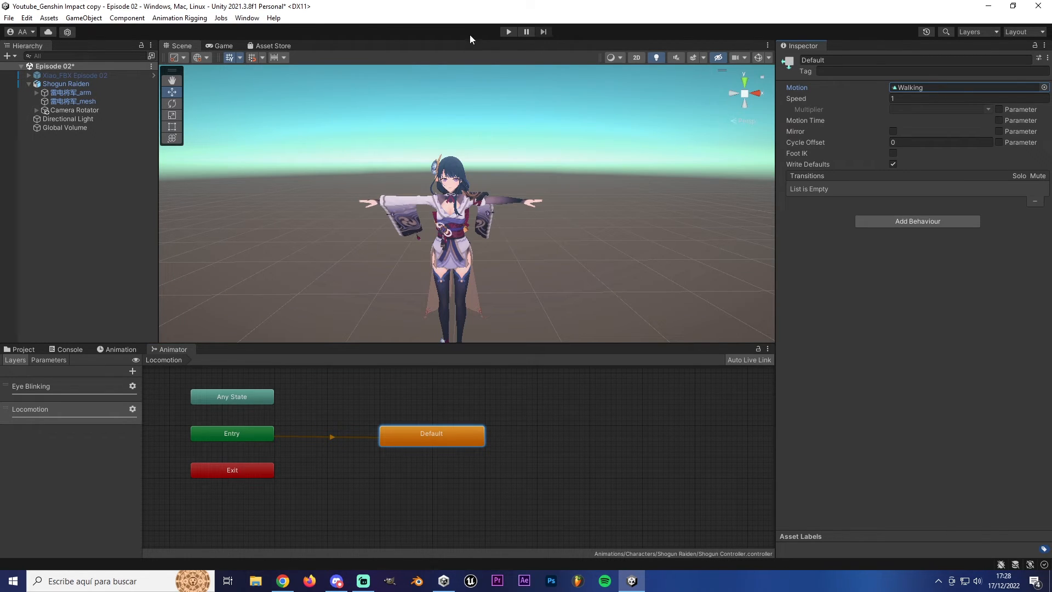
# Step: Play the scene to check Shogun Raiden's walking animation with the attached camera, and stop Play mode
pyautogui.click(508, 32)
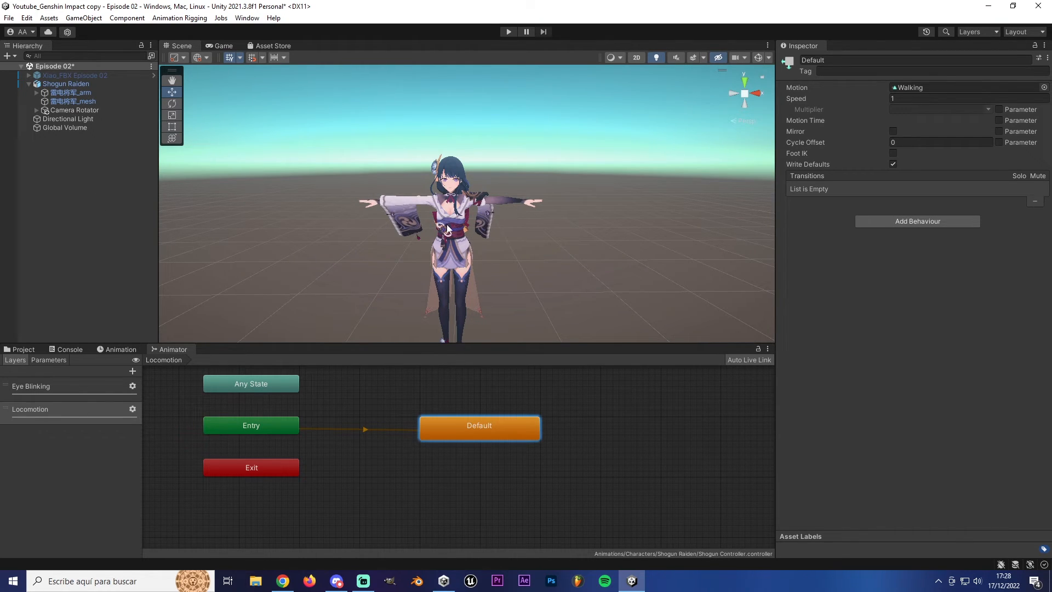
pyautogui.click(508, 32)
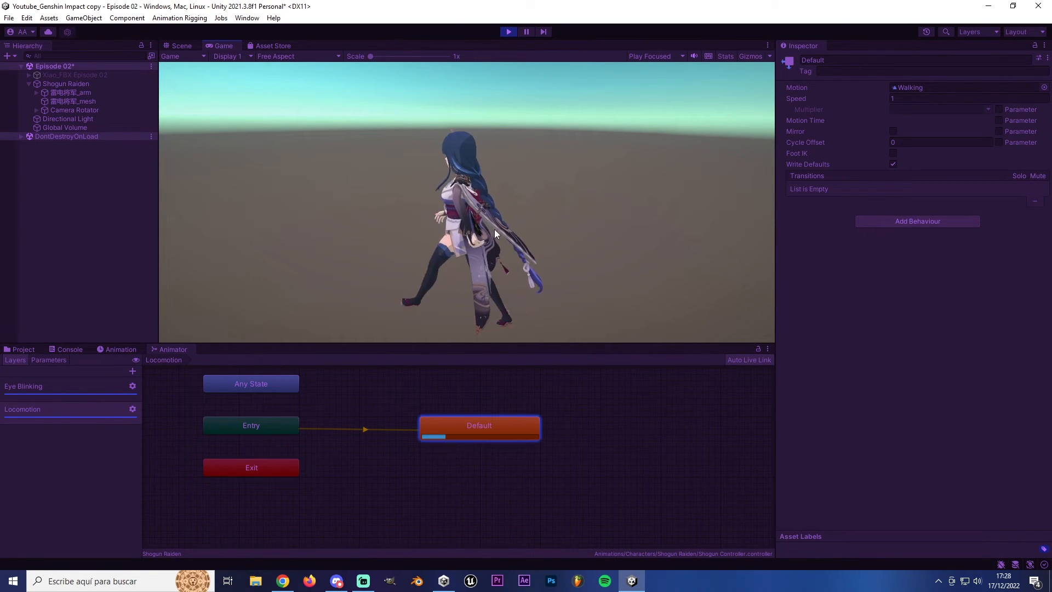
pyautogui.click(508, 32)
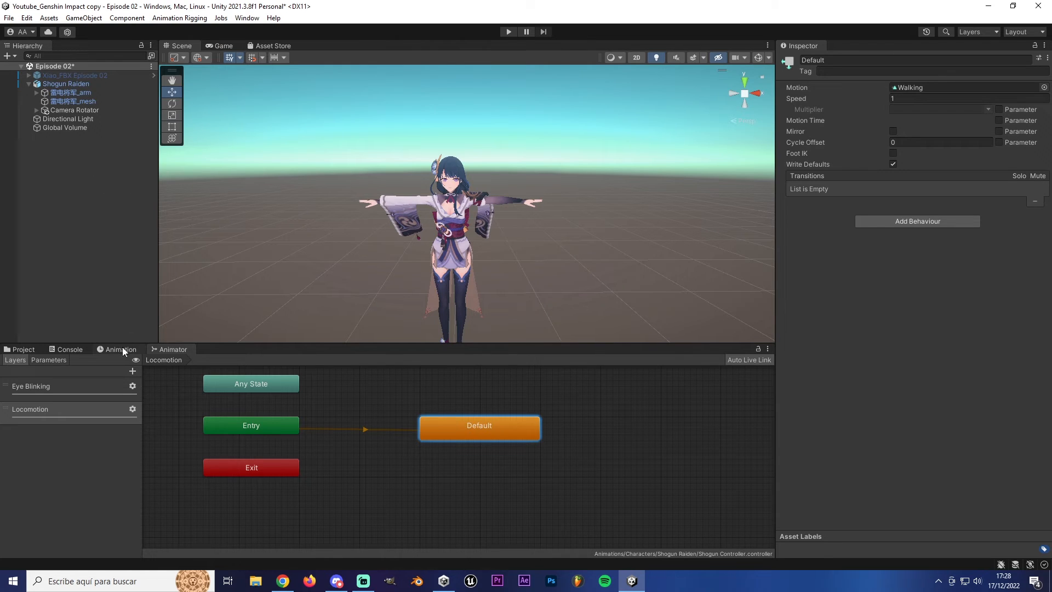
# Step: Open the avatar configuration of the Shogun Raiden model from the Characters/Shogun Raiden folder
pyautogui.click(21, 350)
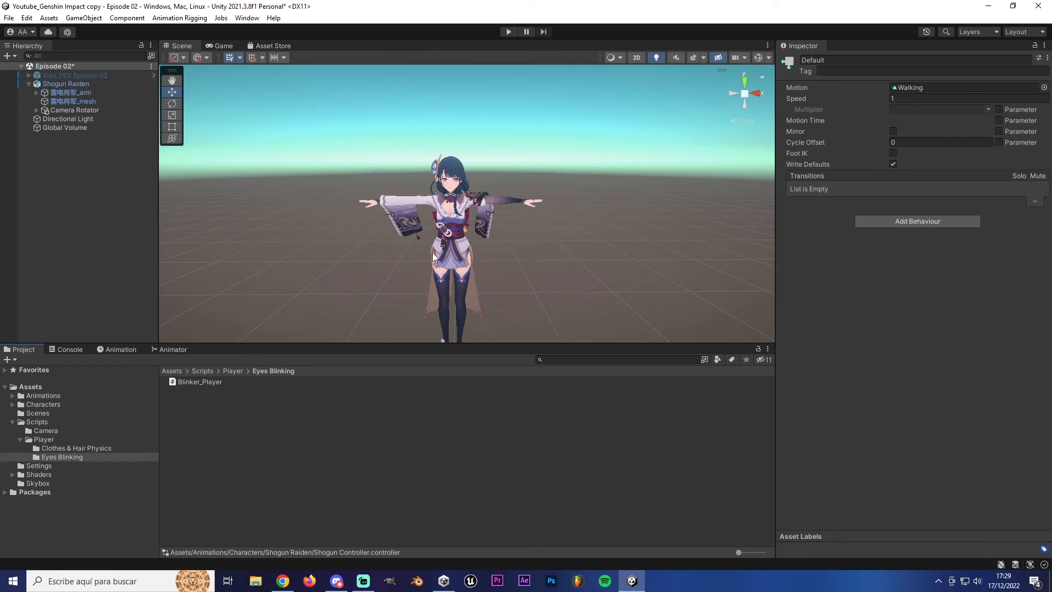
pyautogui.click(69, 84)
pyautogui.click(29, 84)
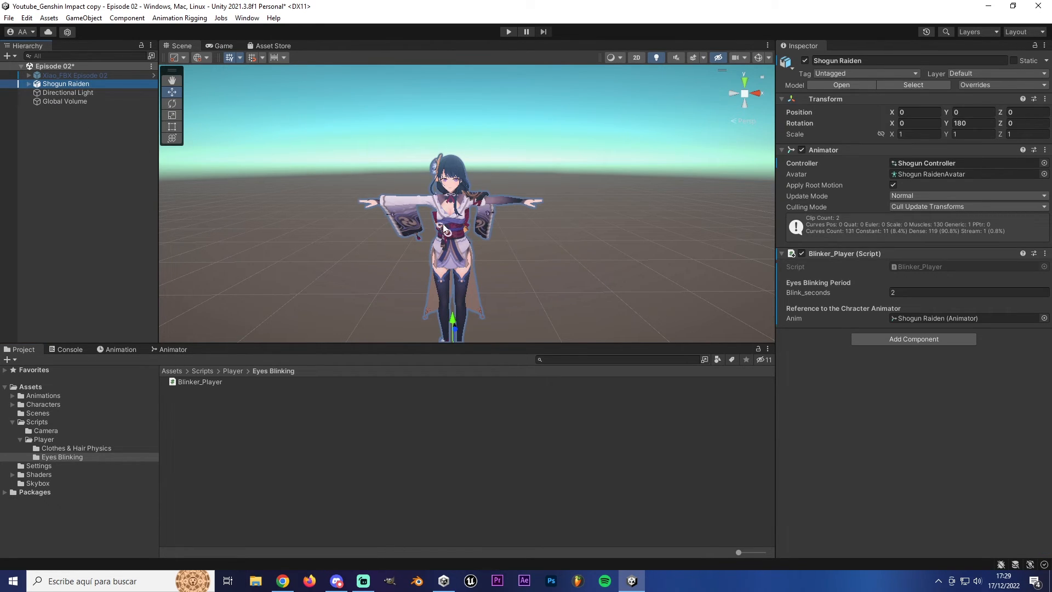
pyautogui.click(171, 372)
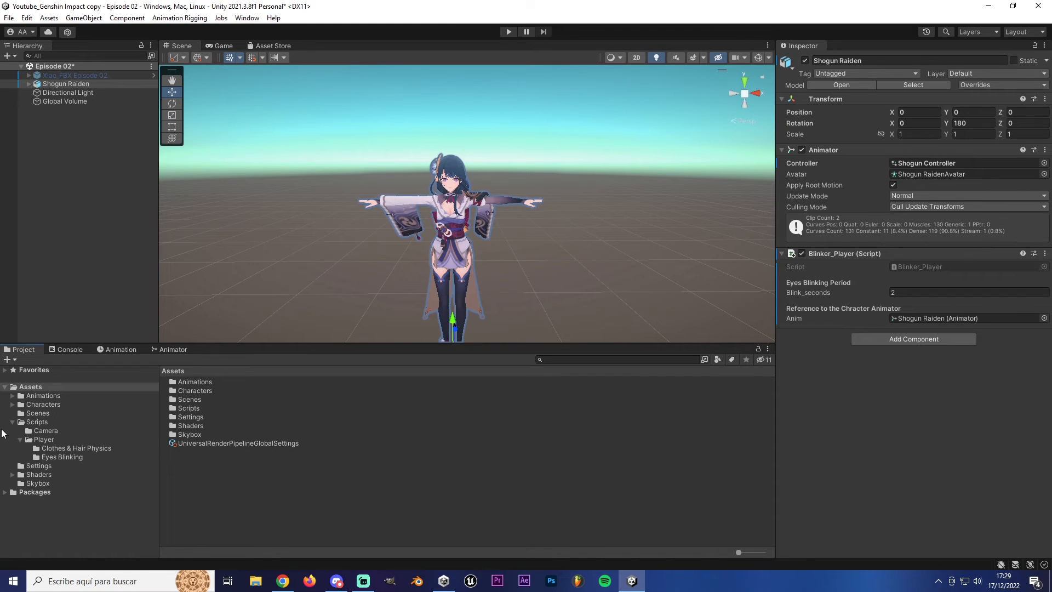
pyautogui.click(44, 404)
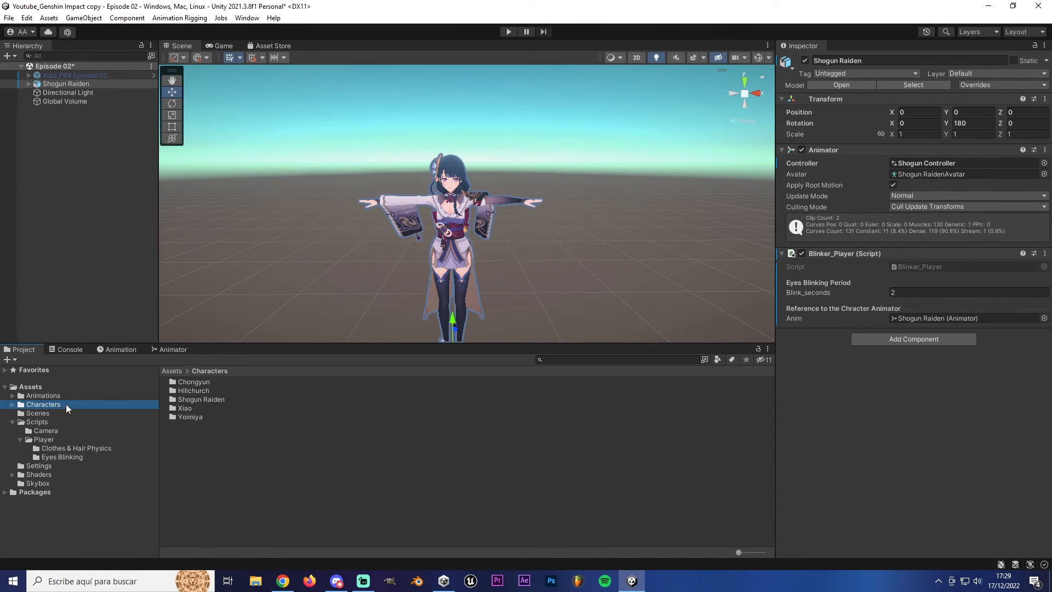
pyautogui.doubleClick(192, 398)
pyautogui.click(192, 400)
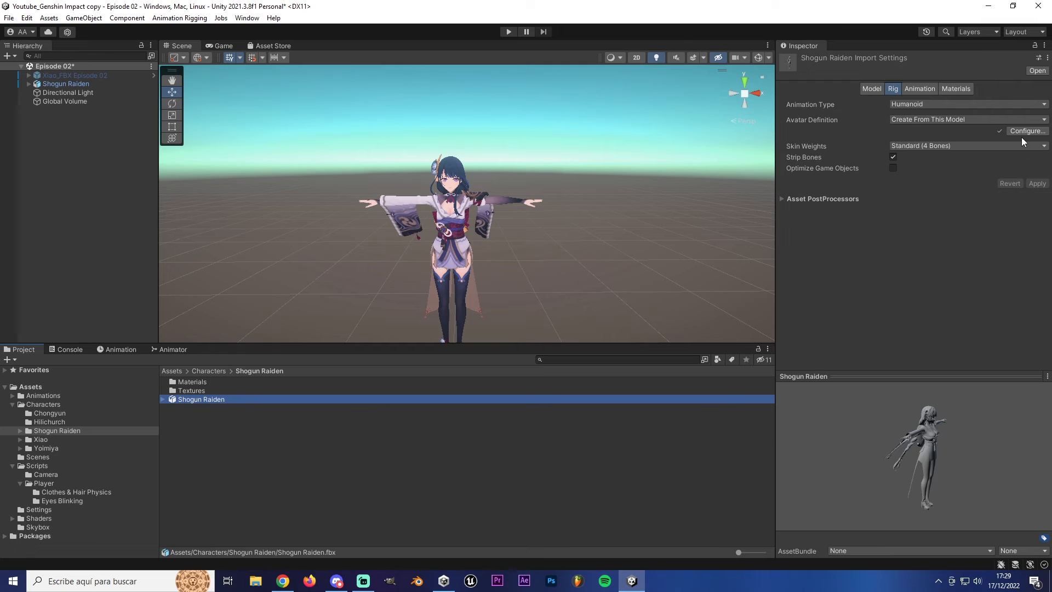
pyautogui.click(1022, 132)
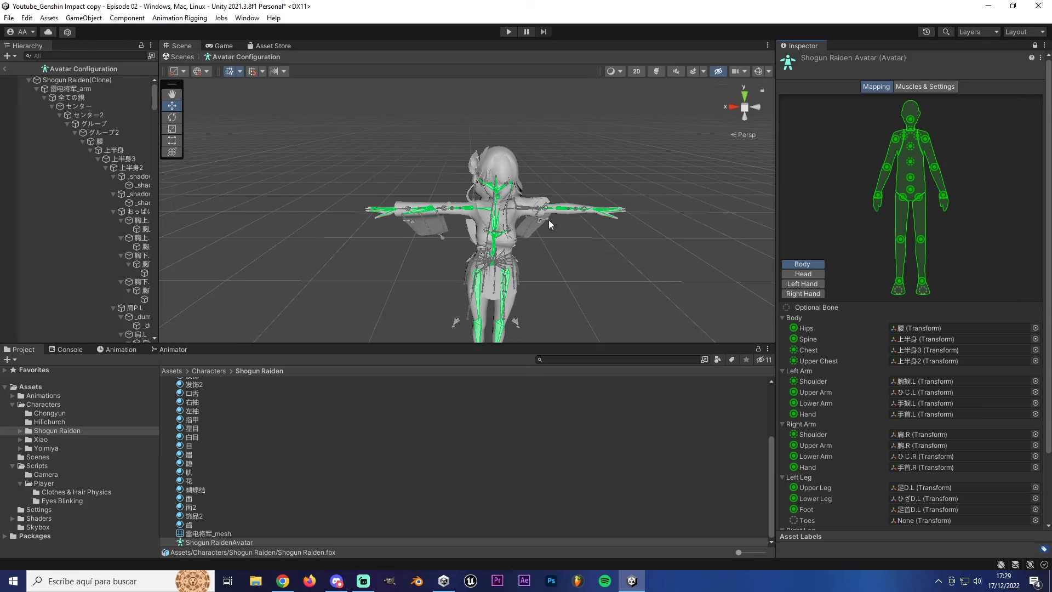
# Step: Map the left arm's Shoulder to the 肩.L bone and its Upper Arm to the 腕.L bone in the avatar configuration
pyautogui.moveTo(550, 222); pyautogui.dragTo(498, 152, button='right')
pyautogui.press('w')
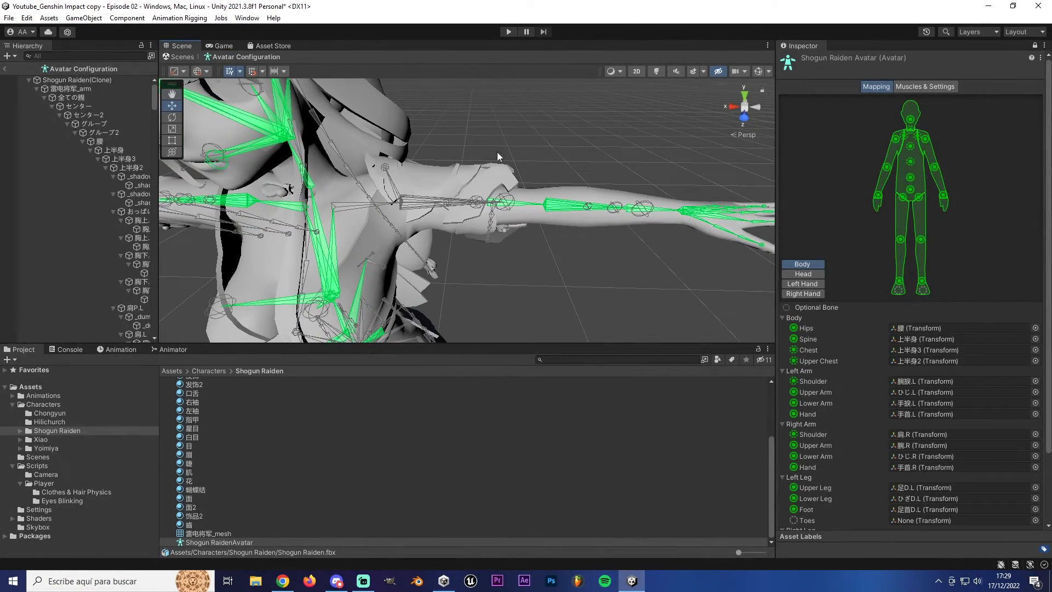
pyautogui.click(354, 206)
pyautogui.moveTo(134, 334); pyautogui.dragTo(915, 382)
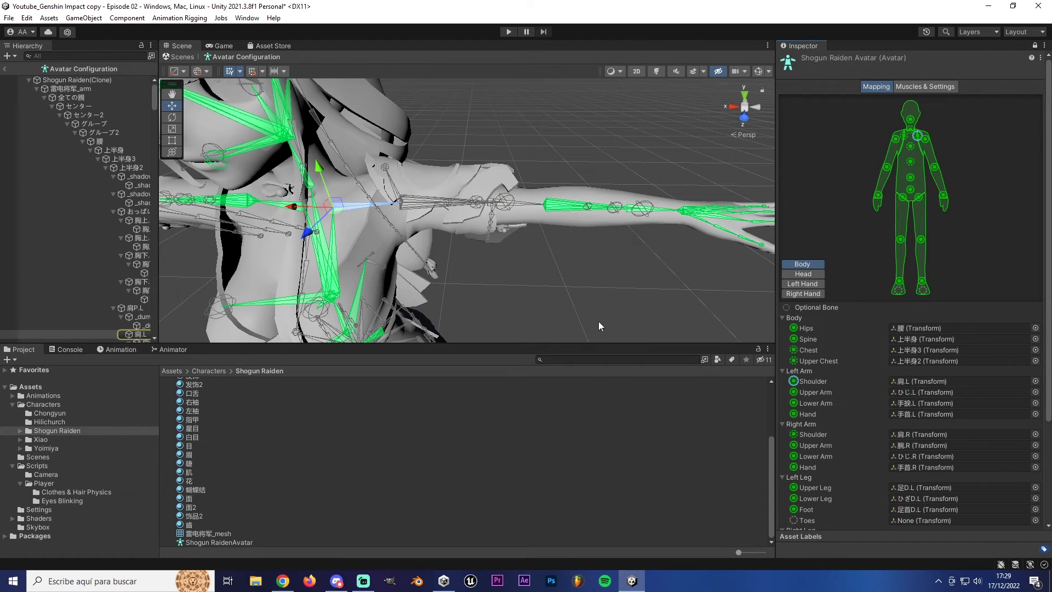
pyautogui.click(438, 204)
pyautogui.moveTo(144, 338); pyautogui.dragTo(923, 395)
# Step: Map the left arm's Lower Arm to the ひじ.L bone and its Hand to the 手首.L bone
pyautogui.click(574, 208)
pyautogui.moveTo(145, 336); pyautogui.dragTo(935, 415)
pyautogui.click(585, 207)
pyautogui.moveTo(145, 336); pyautogui.dragTo(920, 405)
pyautogui.click(682, 209)
pyautogui.moveTo(145, 335); pyautogui.dragTo(902, 422)
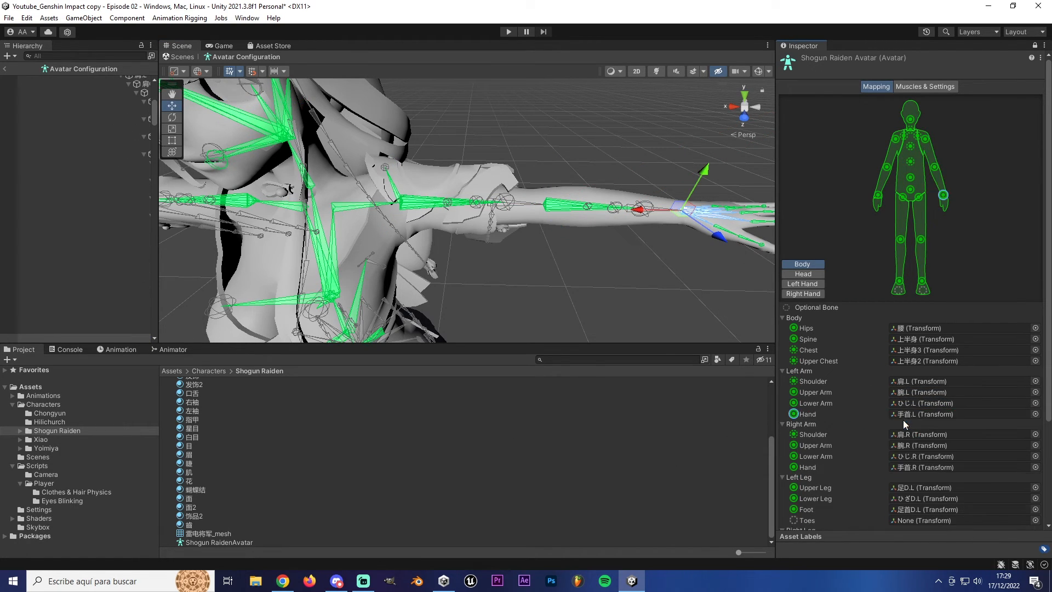
# Step: Apply the corrected bone mapping and close Shogun Raiden's avatar configuration
pyautogui.scroll(-3, 958, 514)
pyautogui.scroll(-2, 958, 514)
pyautogui.click(1005, 471)
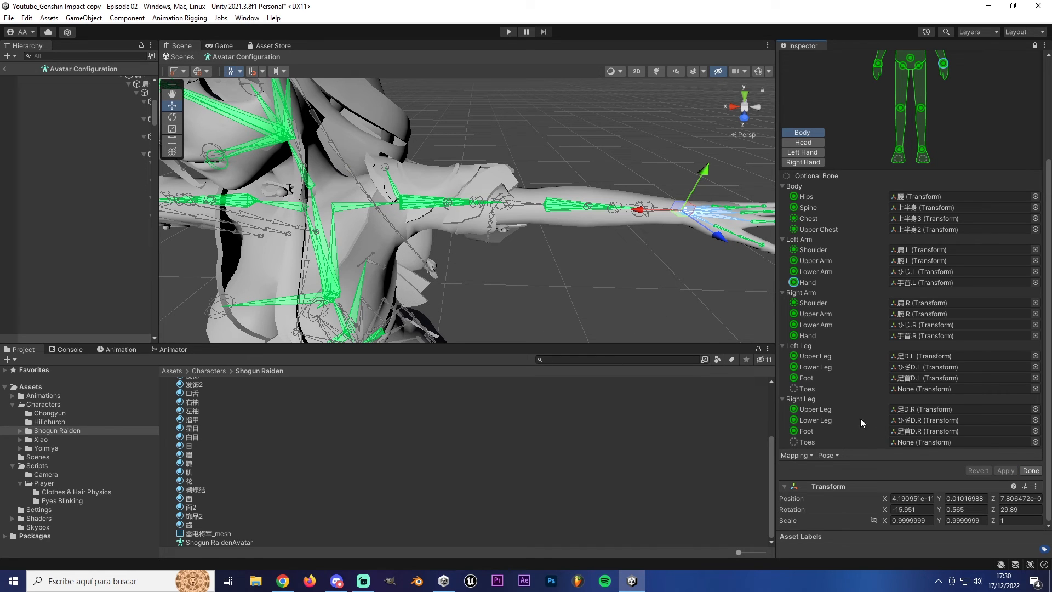
pyautogui.click(1031, 471)
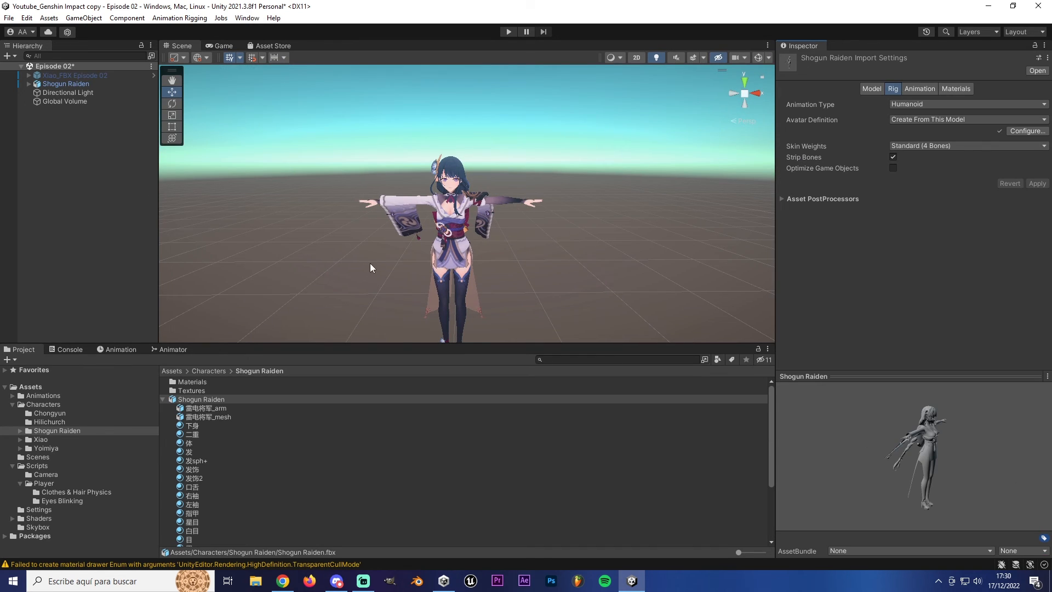
# Step: Collapse the Shogun Raiden model asset, play the scene to check her walking animation with the remapped left arm, and stop Play mode
pyautogui.click(162, 399)
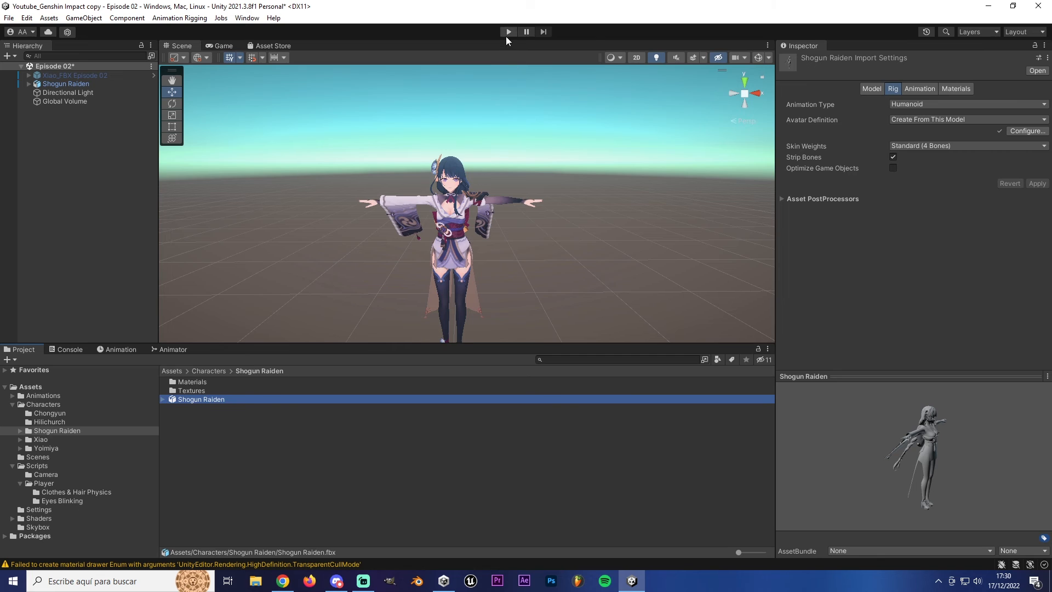
pyautogui.click(508, 31)
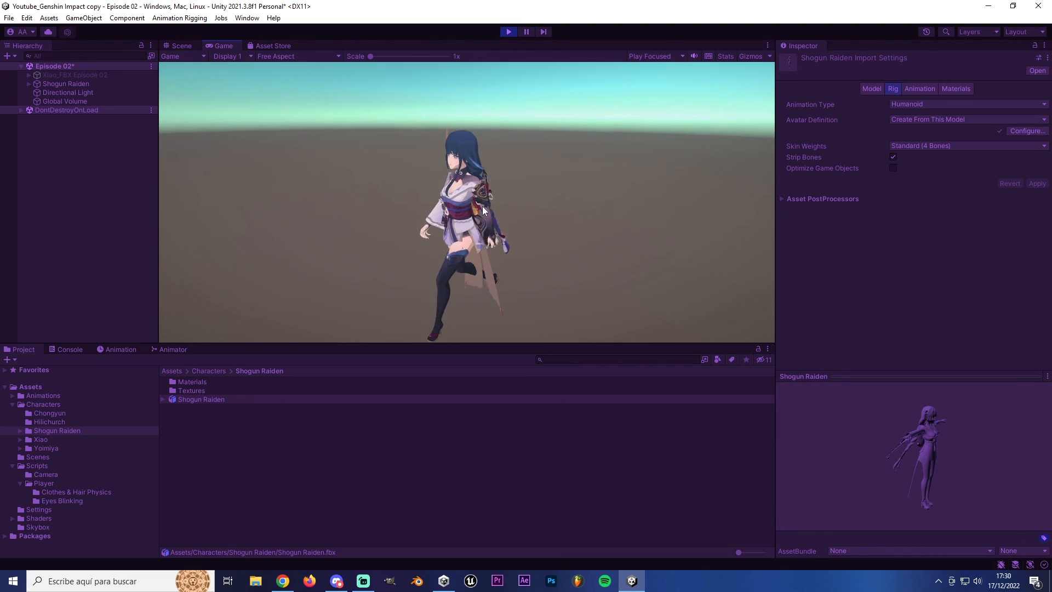
pyautogui.click(508, 32)
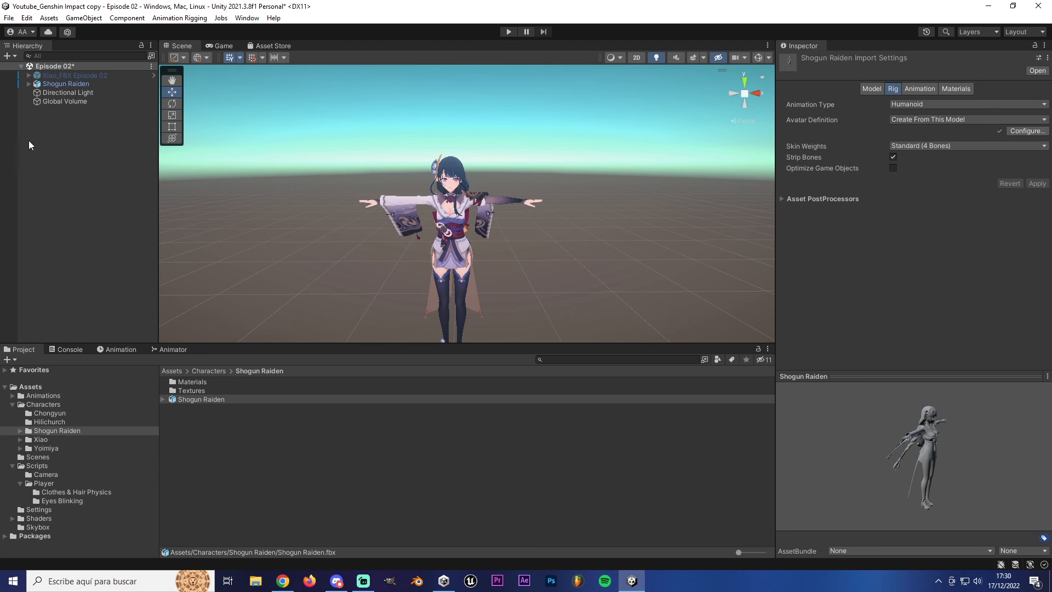
# Step: Activate the Xiao_FBX Episode 02 object and move the Camera Rotator out of Shogun Raiden to the scene root
pyautogui.click(67, 84)
pyautogui.click(77, 75)
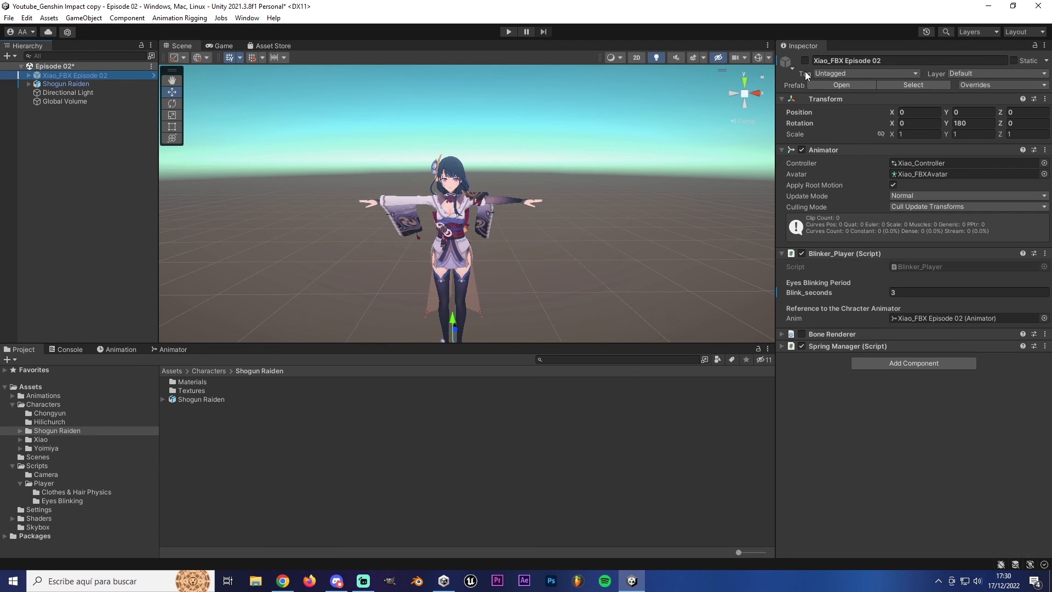
pyautogui.click(67, 83)
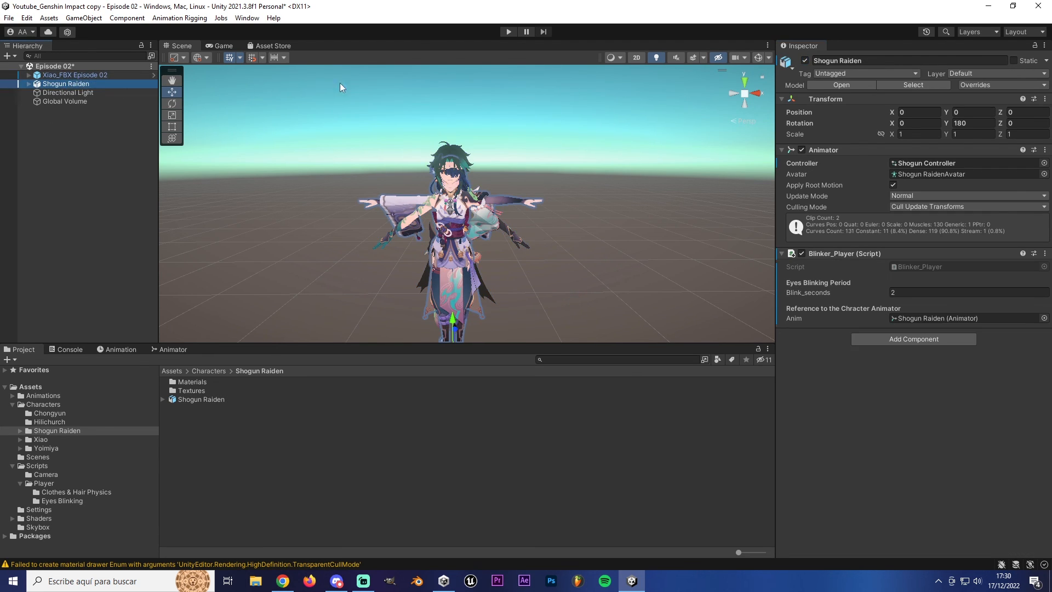
pyautogui.click(28, 83)
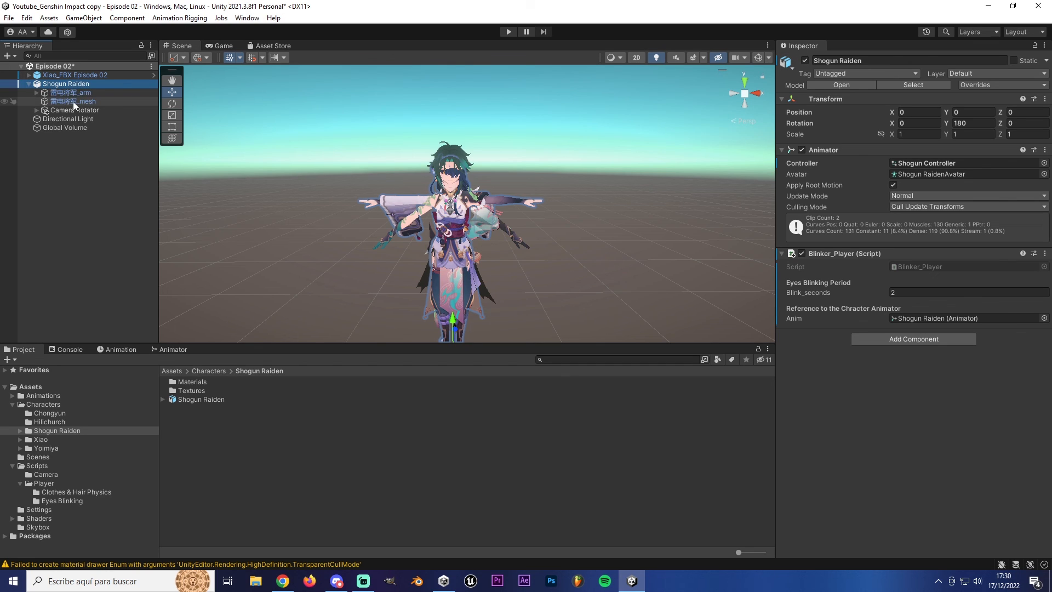
pyautogui.moveTo(71, 110); pyautogui.dragTo(64, 144)
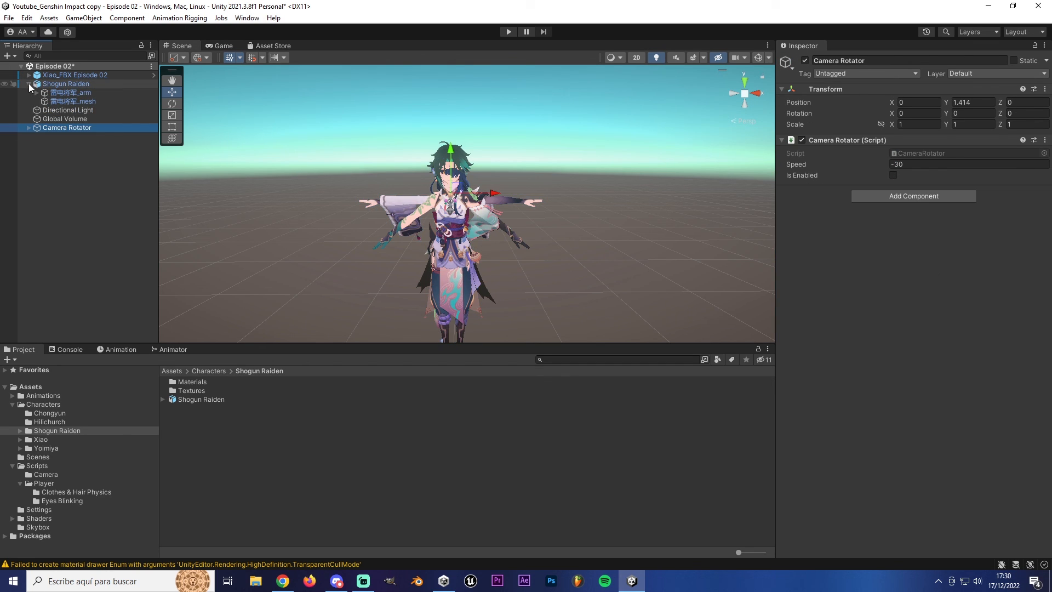
# Step: Deactivate the Shogun Raiden object and make the Camera Rotator a child of Xiao_FBX Episode 02
pyautogui.click(71, 85)
pyautogui.click(805, 61)
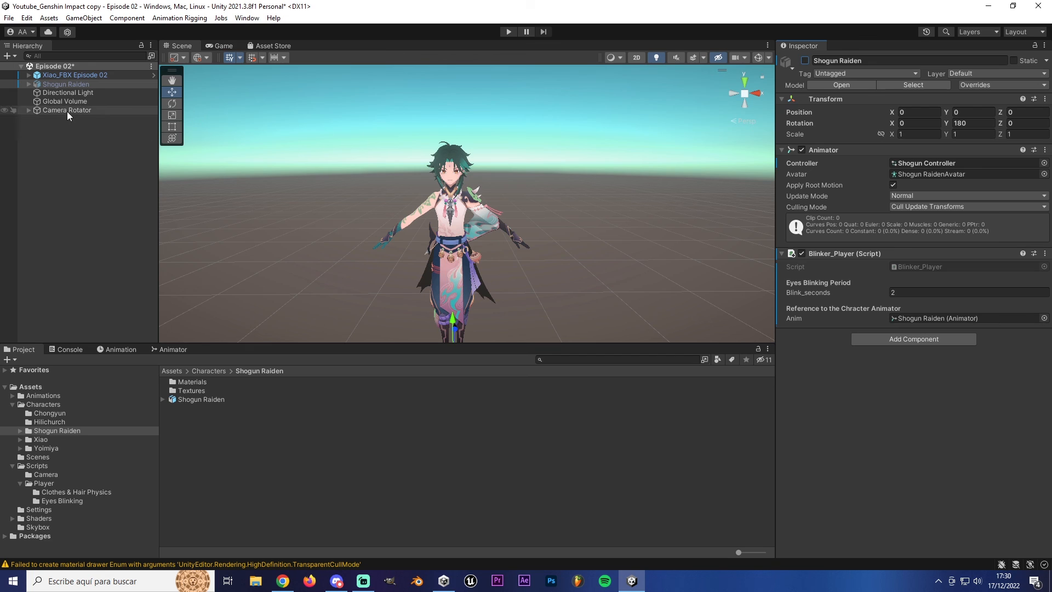
pyautogui.moveTo(67, 111); pyautogui.dragTo(50, 75)
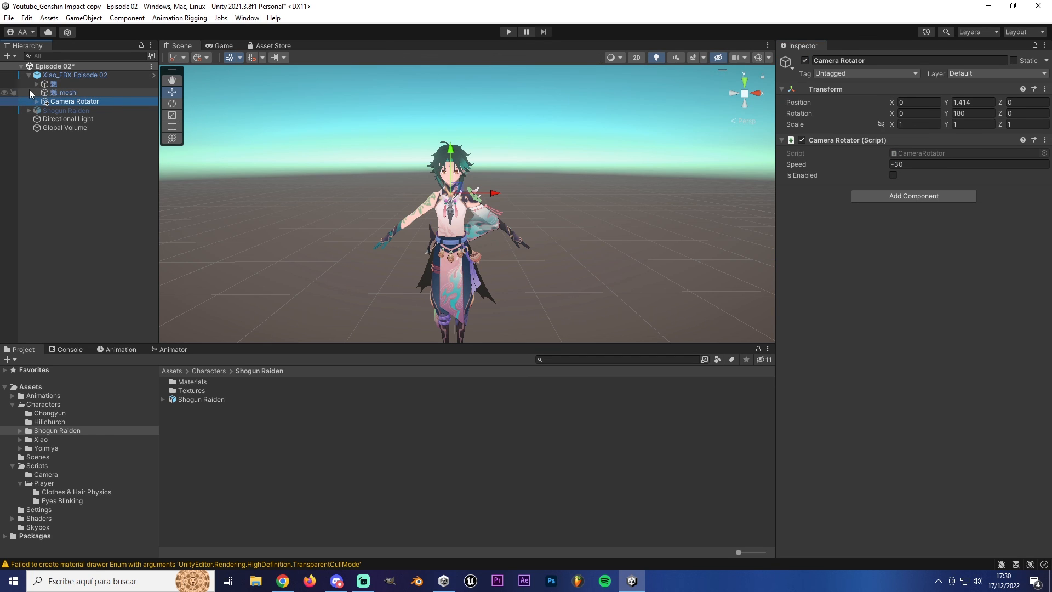
# Step: Play the scene in a maximized Game view to check Xiao's walking animation from the front and side, and stop Play mode
pyautogui.click(509, 32)
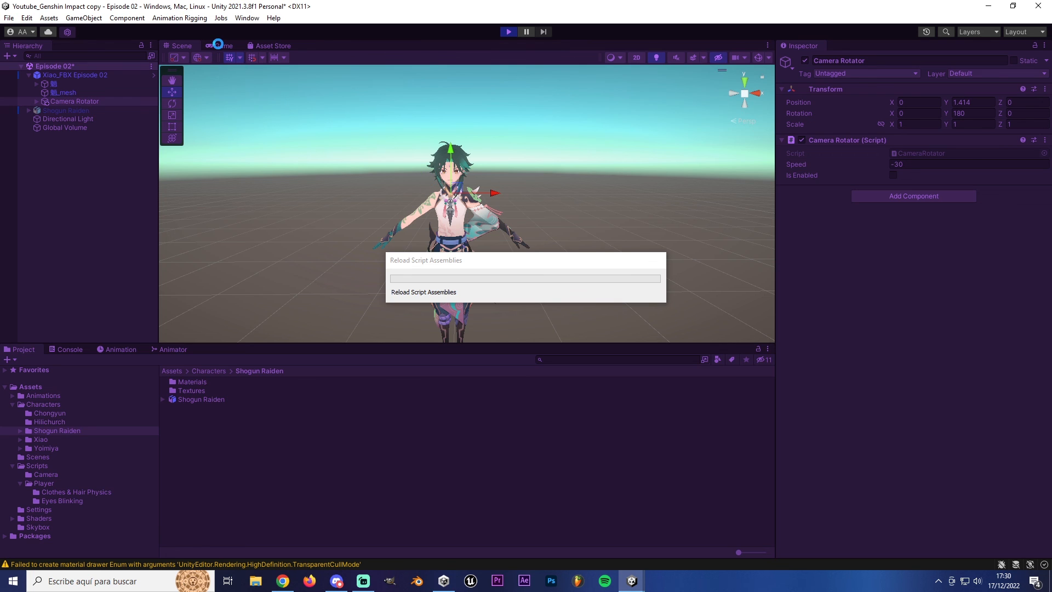
pyautogui.doubleClick(221, 45)
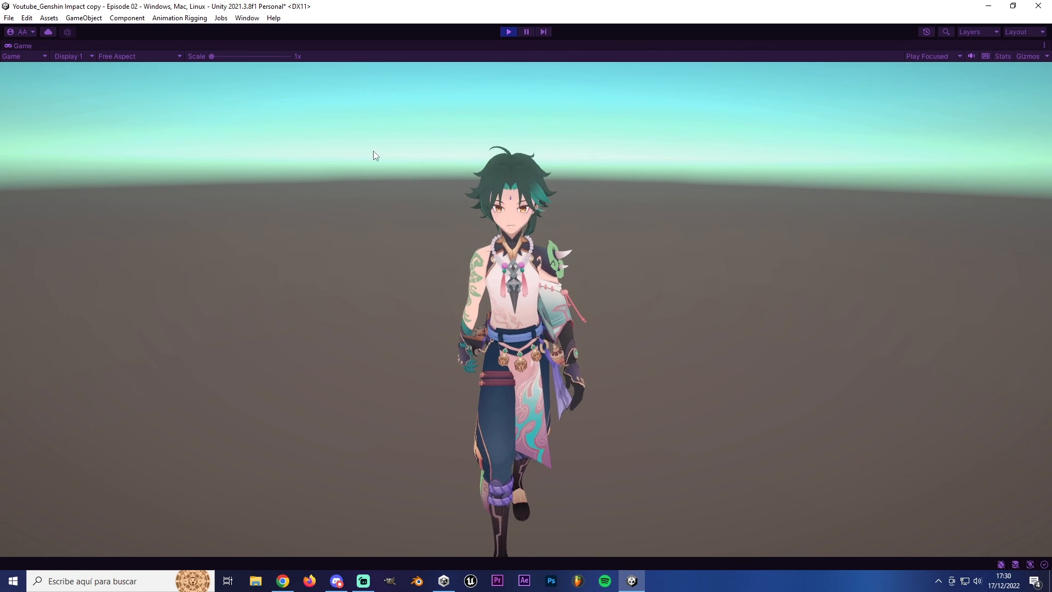
pyautogui.press('a')
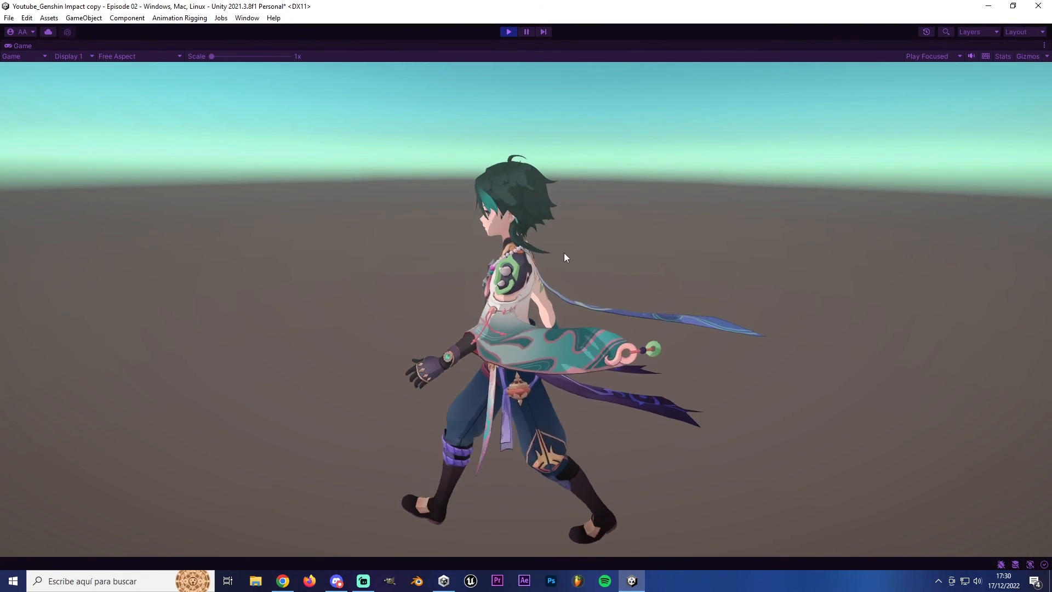
pyautogui.click(508, 32)
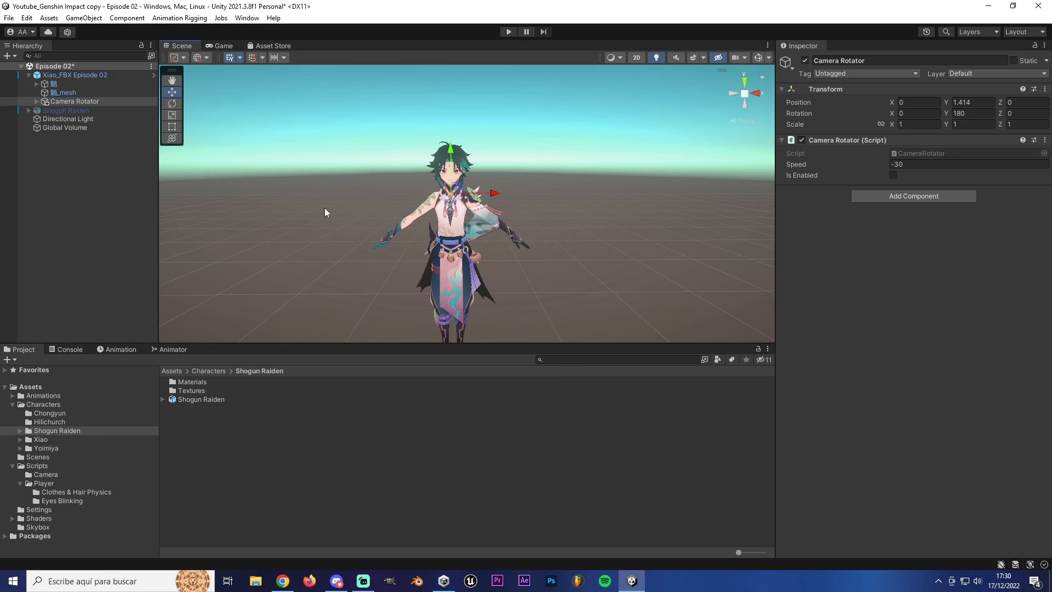